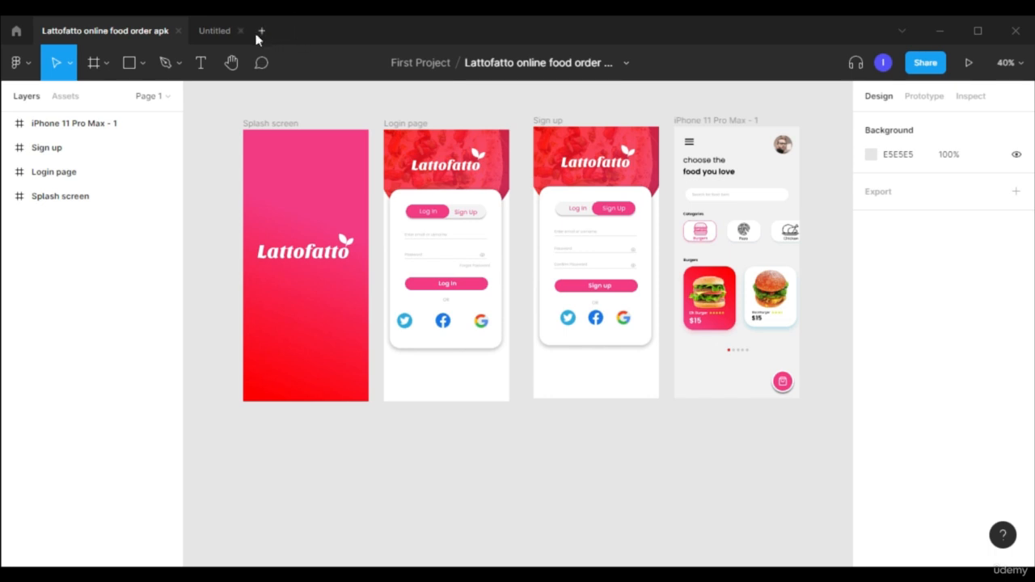
# Create a new design file and rename it "wireframe for lattofatto project1".
pyautogui.click(262, 30)
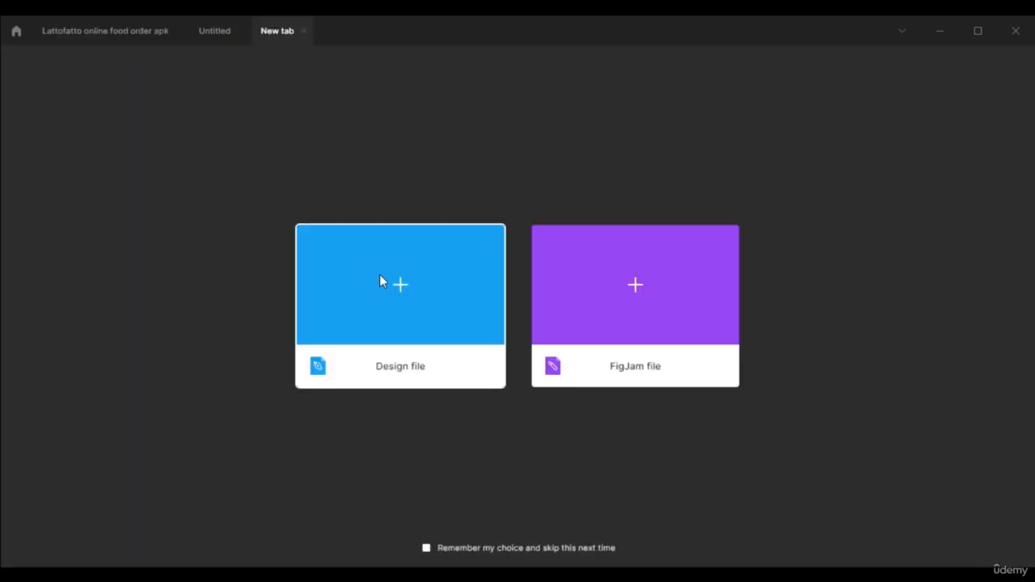
pyautogui.click(377, 312)
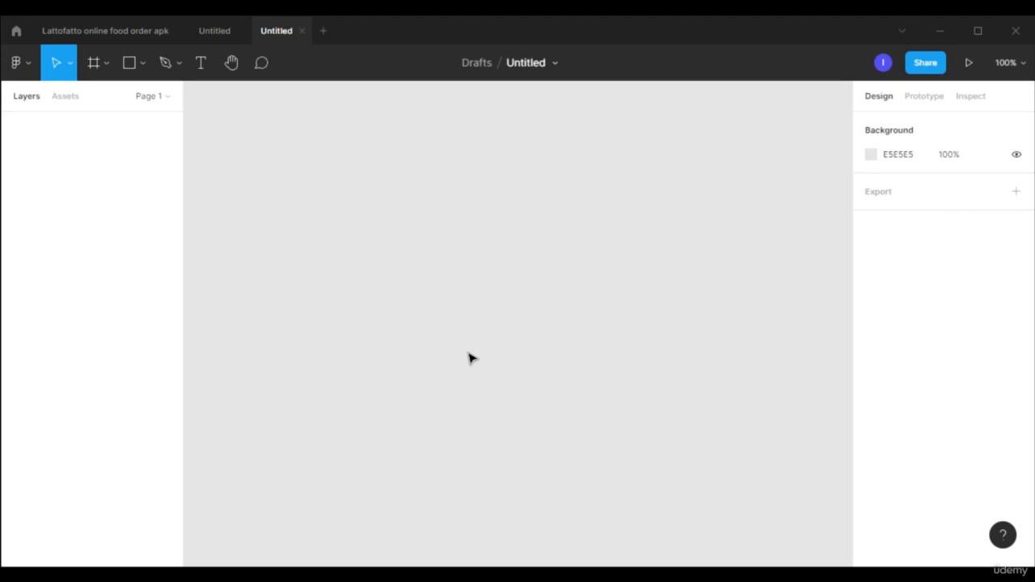
pyautogui.click(556, 63)
pyautogui.click(541, 186)
pyautogui.write('wireframe for lattofatto project1')
pyautogui.press('Return')
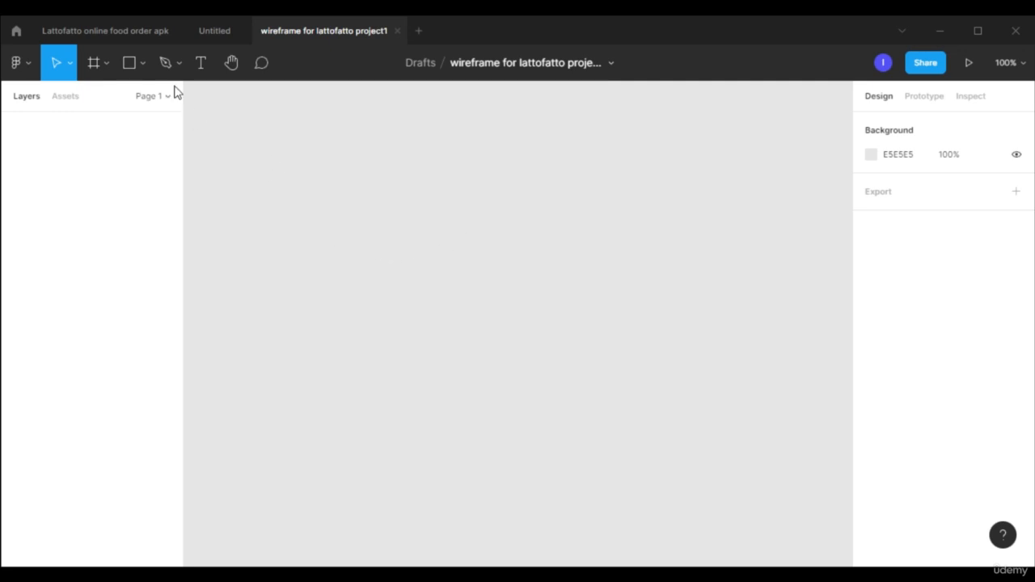
# Add an iPhone 11 Pro Max frame and duplicate it across the canvas to make a row of five frames.
pyautogui.click(111, 63)
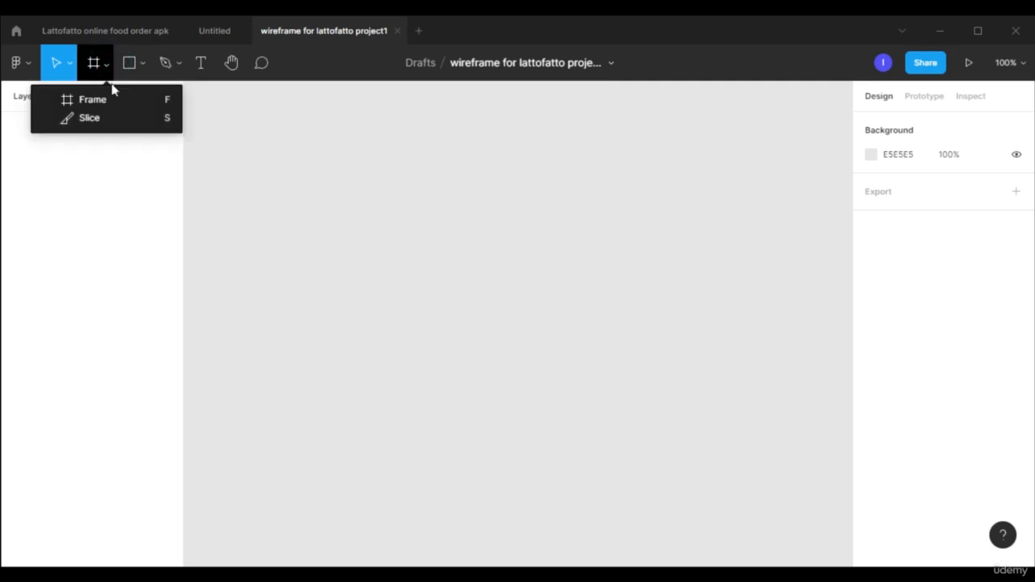
pyautogui.click(116, 101)
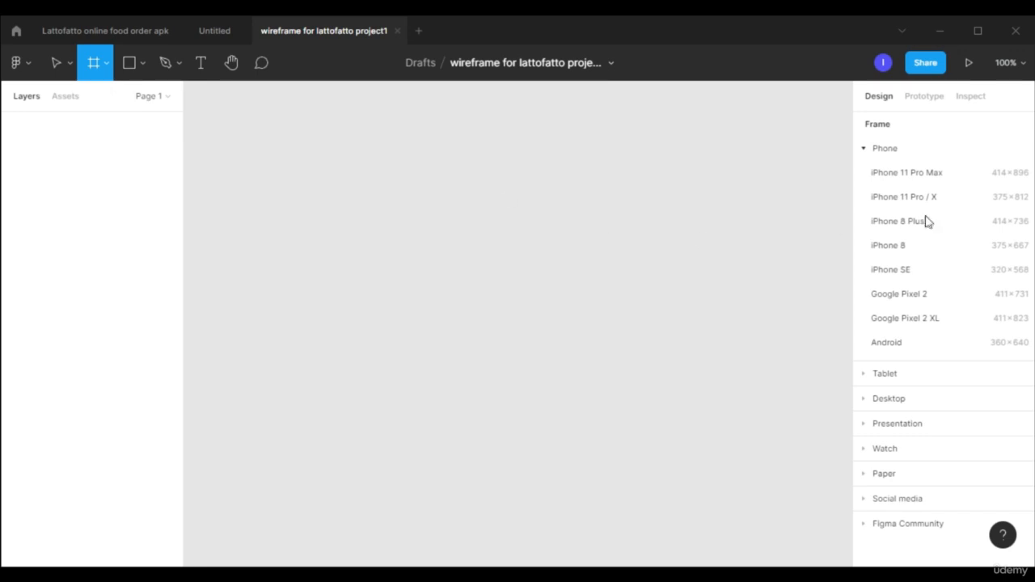
pyautogui.click(951, 176)
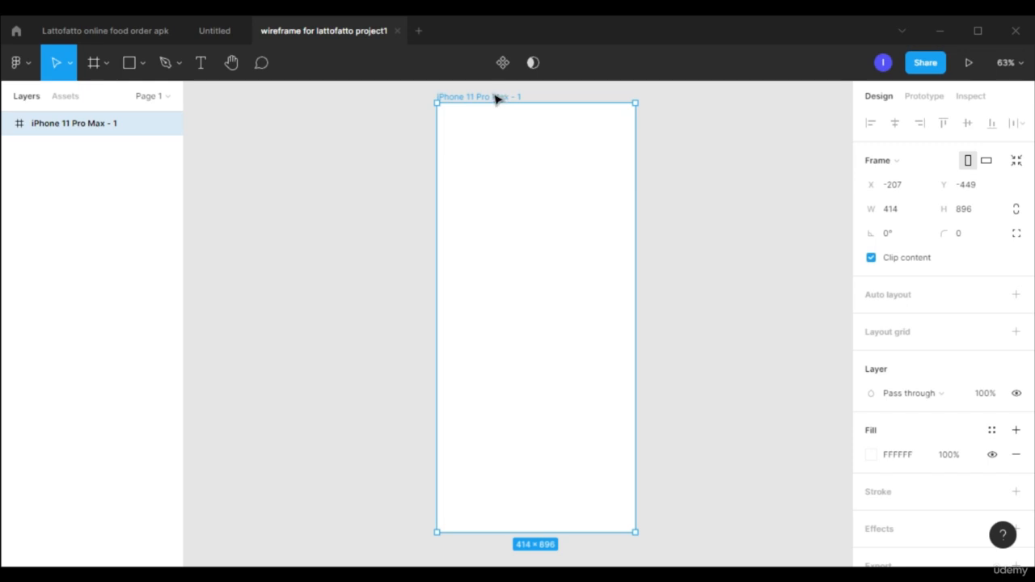
pyautogui.moveTo(492, 100); pyautogui.dragTo(660, 127)
pyautogui.moveTo(655, 128)
pyautogui.mouseDown()
pyautogui.moveTo(932, 160)
pyautogui.moveTo(647, 130)
pyautogui.mouseUp()
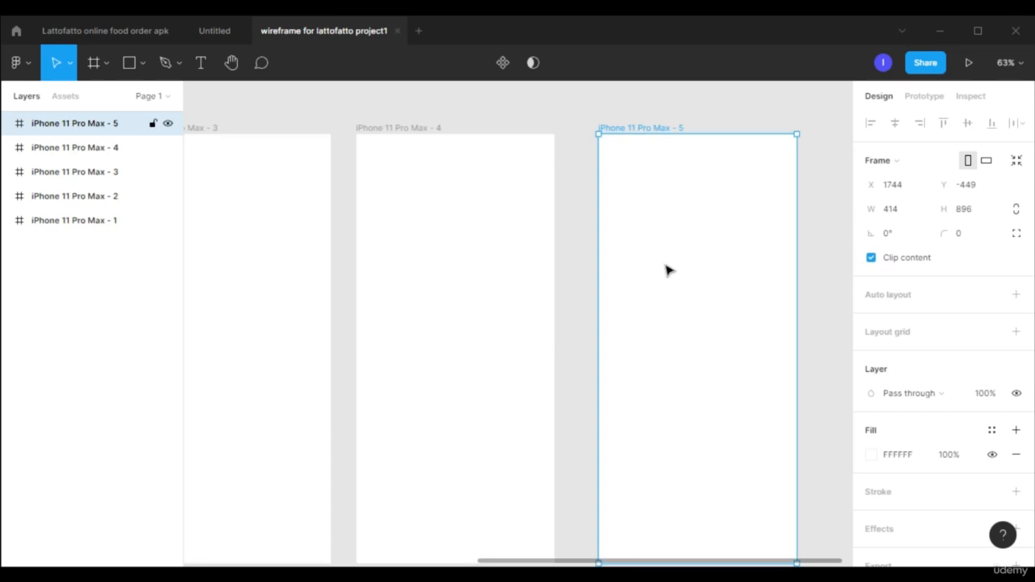
# Delete the fifth iPhone 11 Pro Max frame at the end of the row.
pyautogui.scroll(-3, 672, 296)
pyautogui.moveTo(760, 566); pyautogui.dragTo(606, 560)
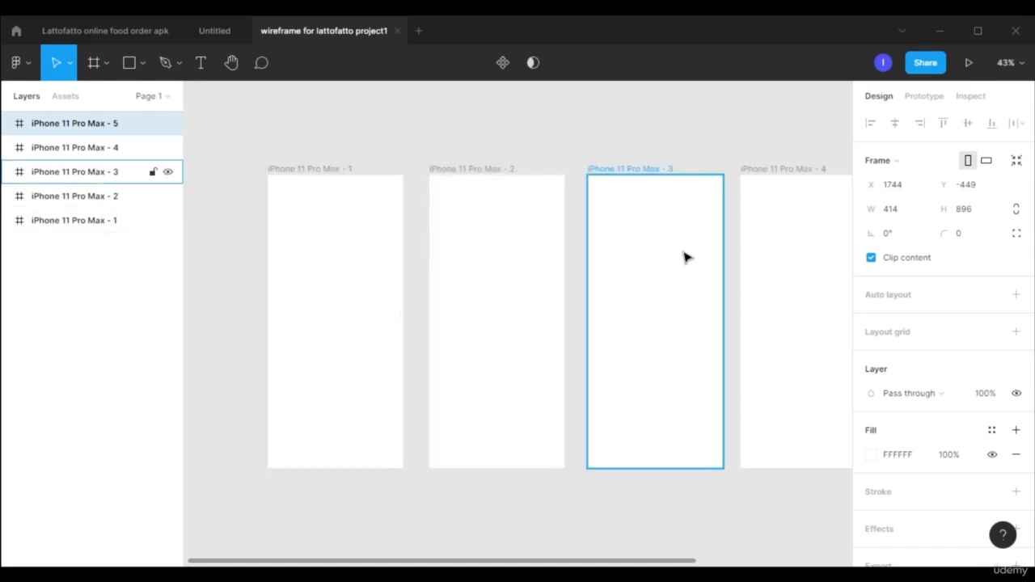
pyautogui.moveTo(552, 561); pyautogui.dragTo(649, 561)
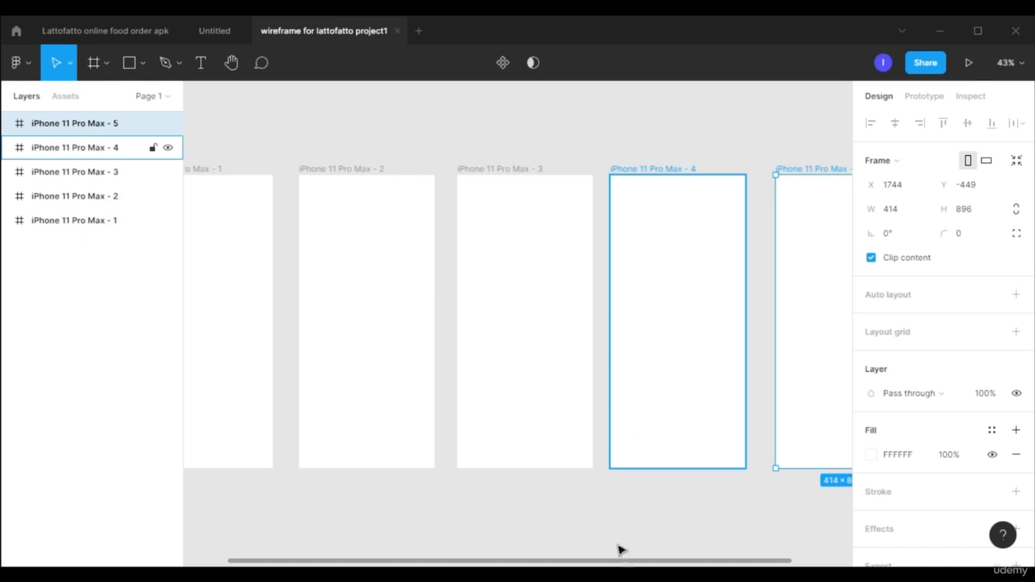
pyautogui.moveTo(645, 566); pyautogui.dragTo(720, 563)
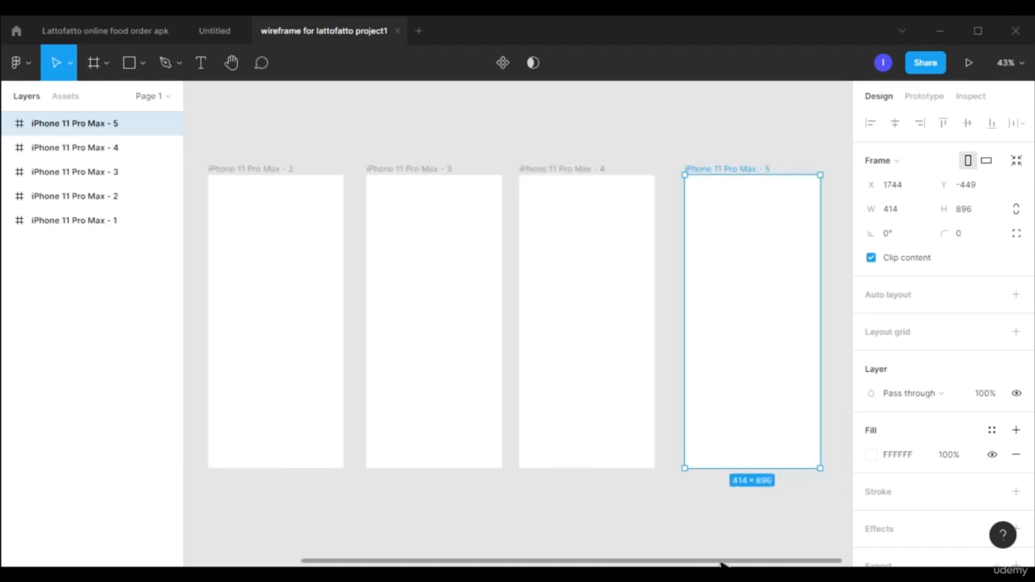
pyautogui.rightClick(748, 172)
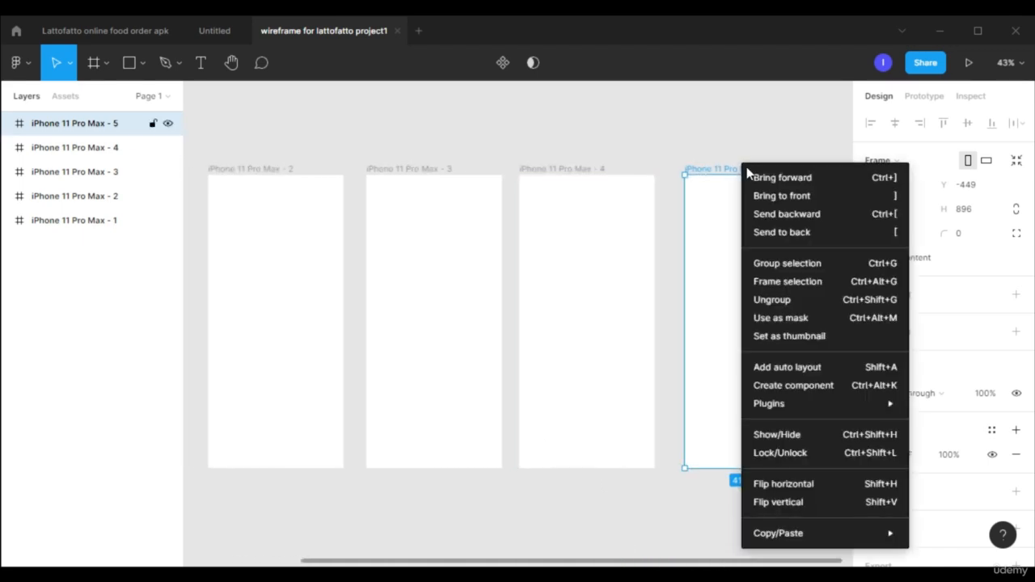
pyautogui.click(719, 274)
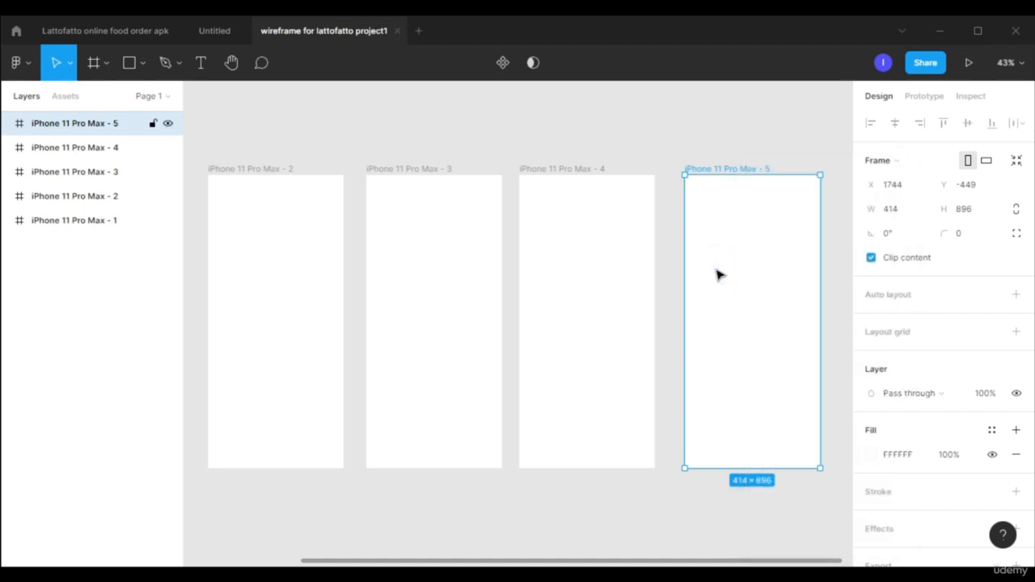
pyautogui.press('Delete')
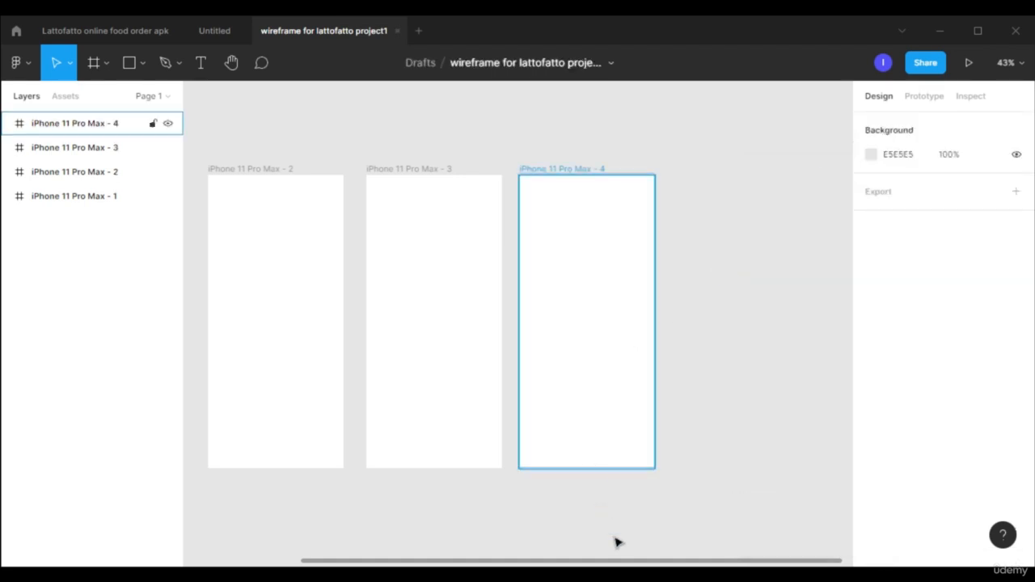
# Draw a rectangle about 375 × 85 on the empty canvas beside the first iPhone frame.
pyautogui.moveTo(647, 563); pyautogui.dragTo(327, 503)
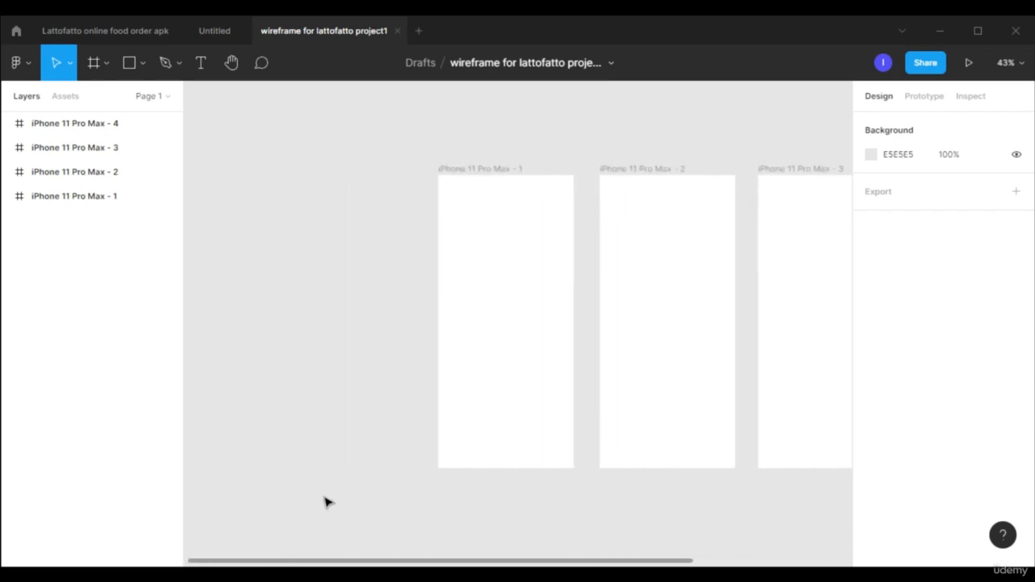
pyautogui.press('r')
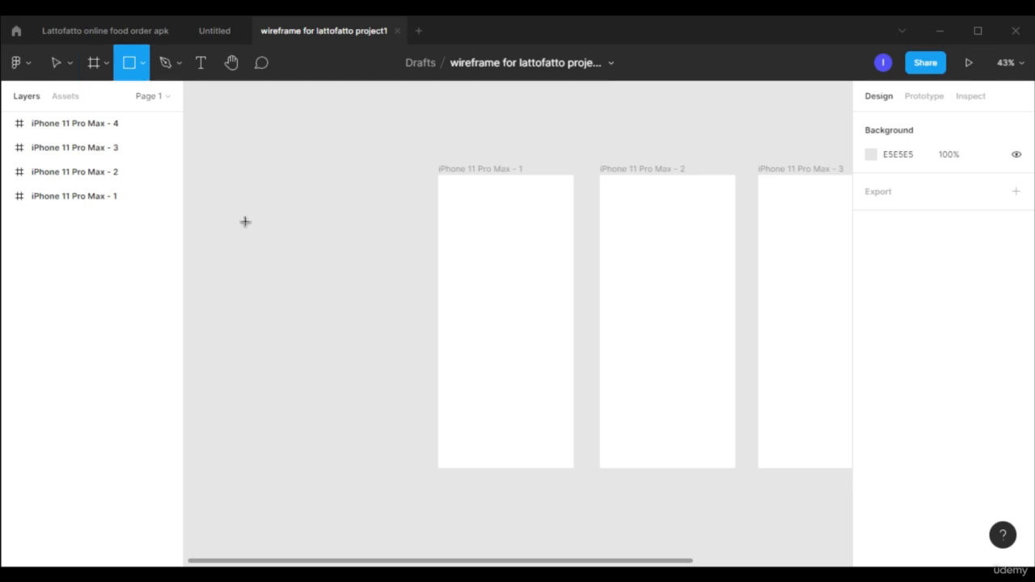
pyautogui.moveTo(237, 210)
pyautogui.mouseDown()
pyautogui.moveTo(355, 247)
pyautogui.moveTo(359, 238)
pyautogui.mouseUp()
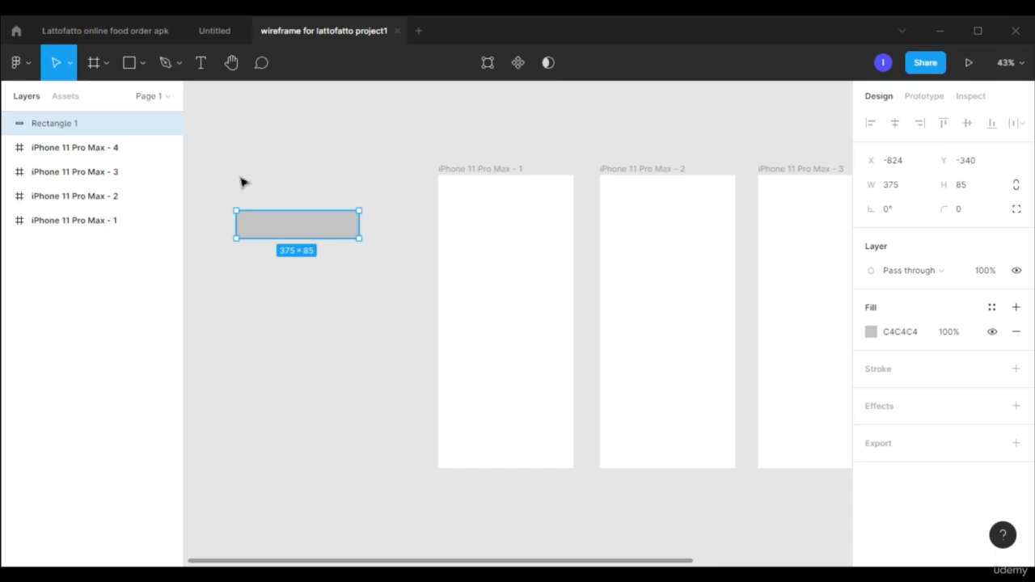
# Add the text "Brand name" over the grey rectangle and set its font size to 36.
pyautogui.click(203, 68)
pyautogui.moveTo(247, 214); pyautogui.dragTo(346, 239)
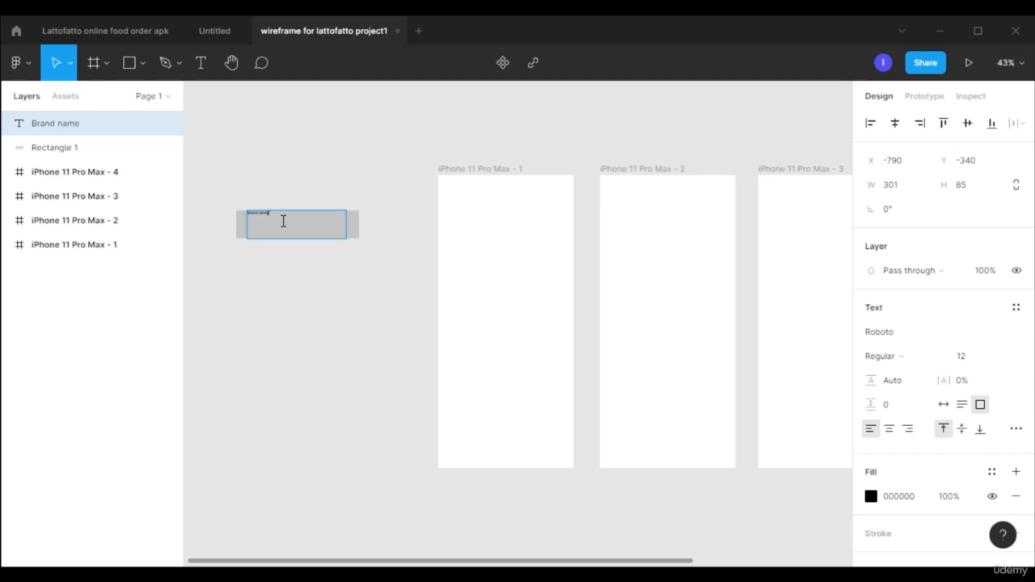
pyautogui.scroll(5, 283, 221)
pyautogui.hotkey('ctrl', 'a')
pyautogui.scroll(-2, 940, 346)
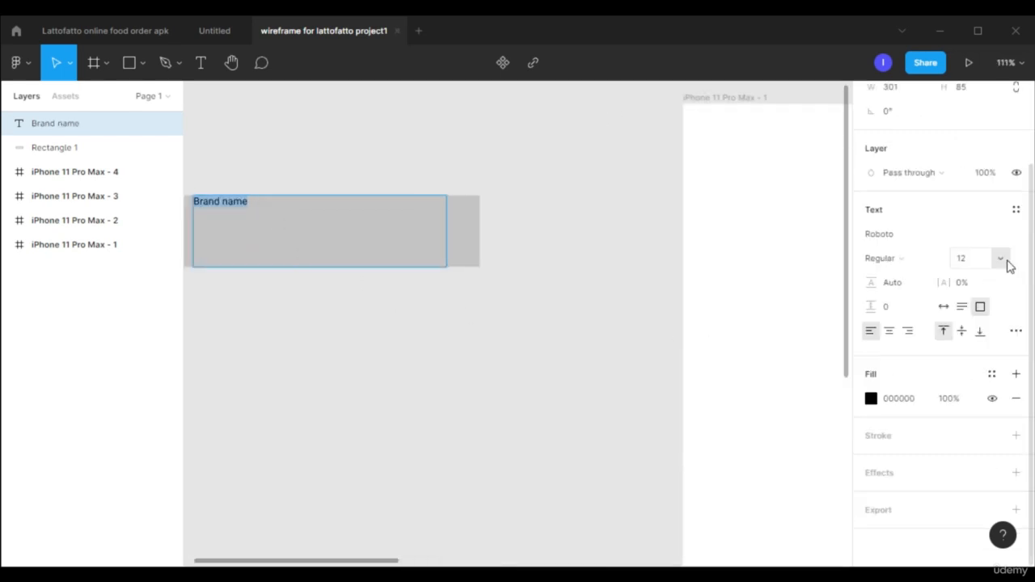
pyautogui.click(1006, 263)
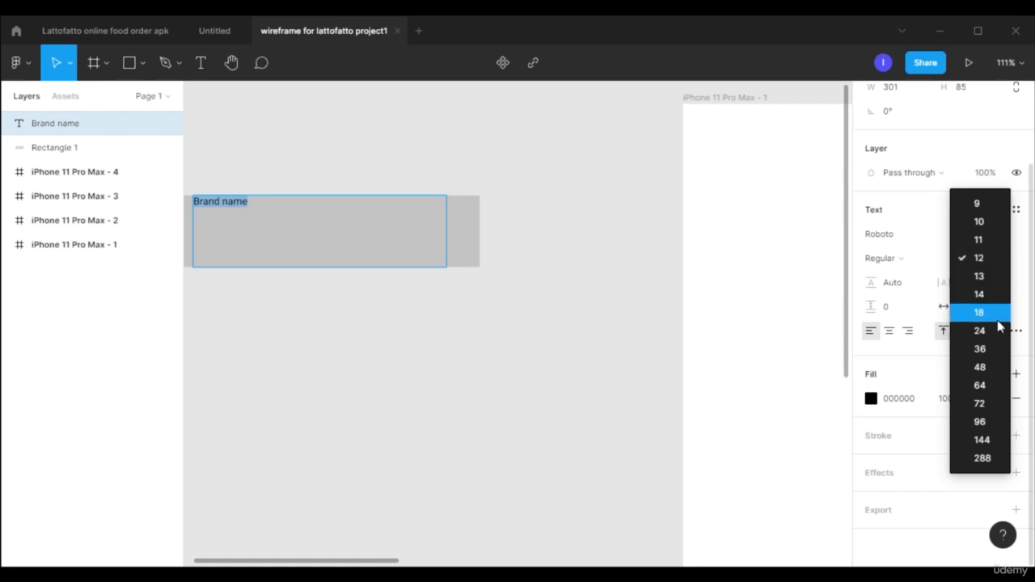
pyautogui.click(1000, 347)
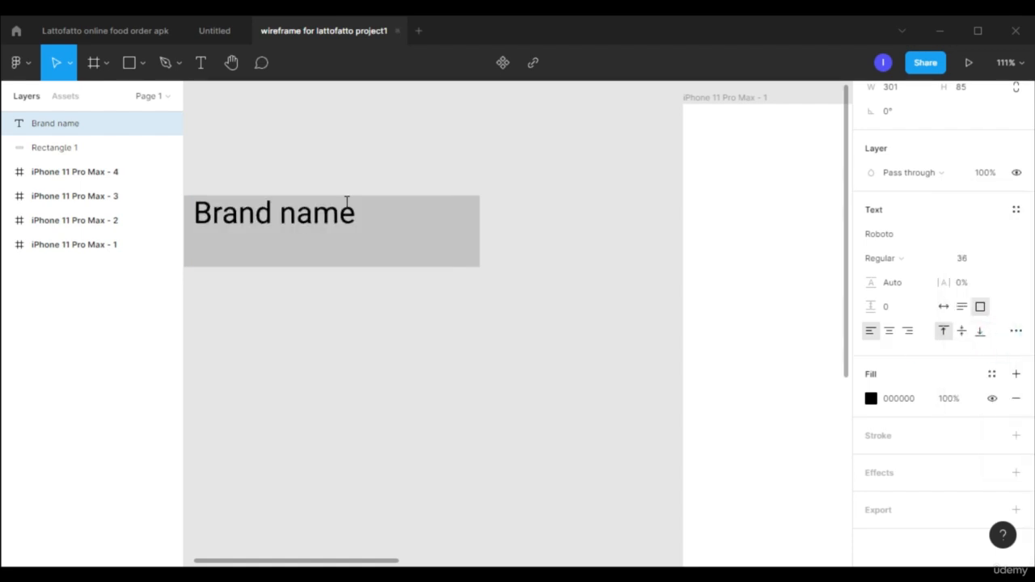
# Move the "Brand name" text to roughly the middle of the grey rectangle.
pyautogui.click(291, 326)
pyautogui.moveTo(377, 238); pyautogui.dragTo(413, 255)
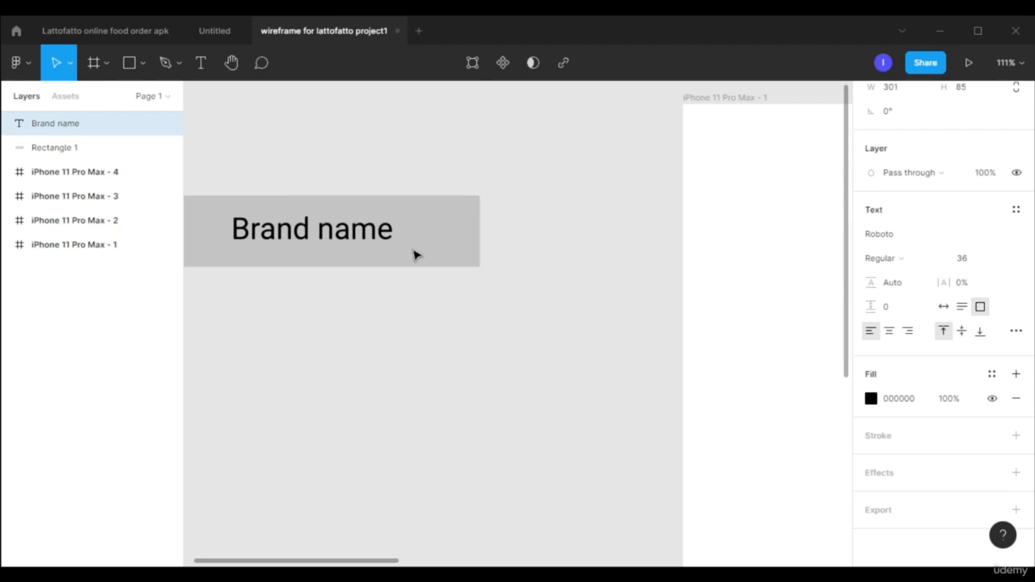
pyautogui.click(459, 348)
pyautogui.scroll(-1, 461, 348)
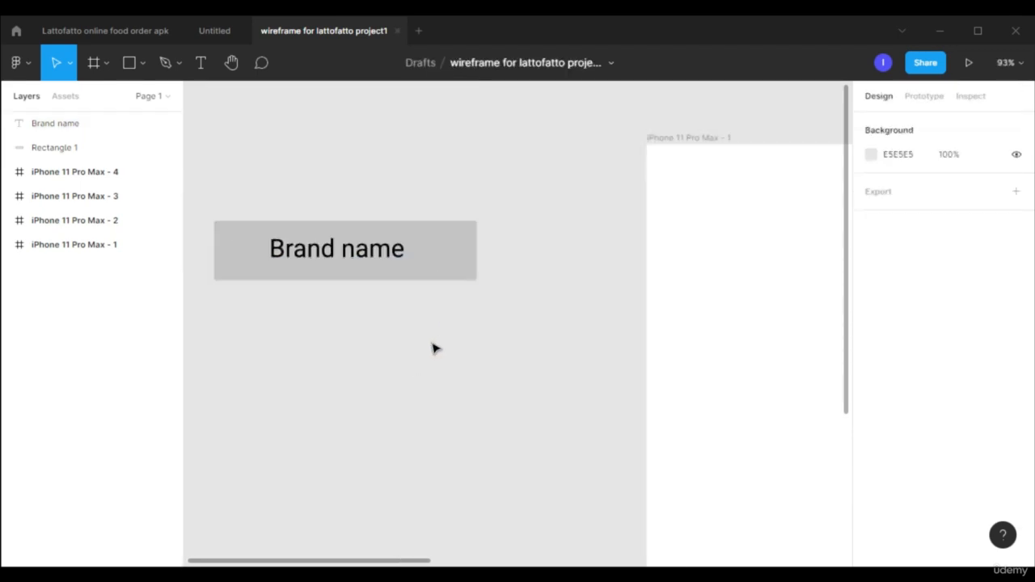
# Group the grey rectangle with the "Brand name" text and shift the group slightly down and to the right.
pyautogui.click(451, 258)
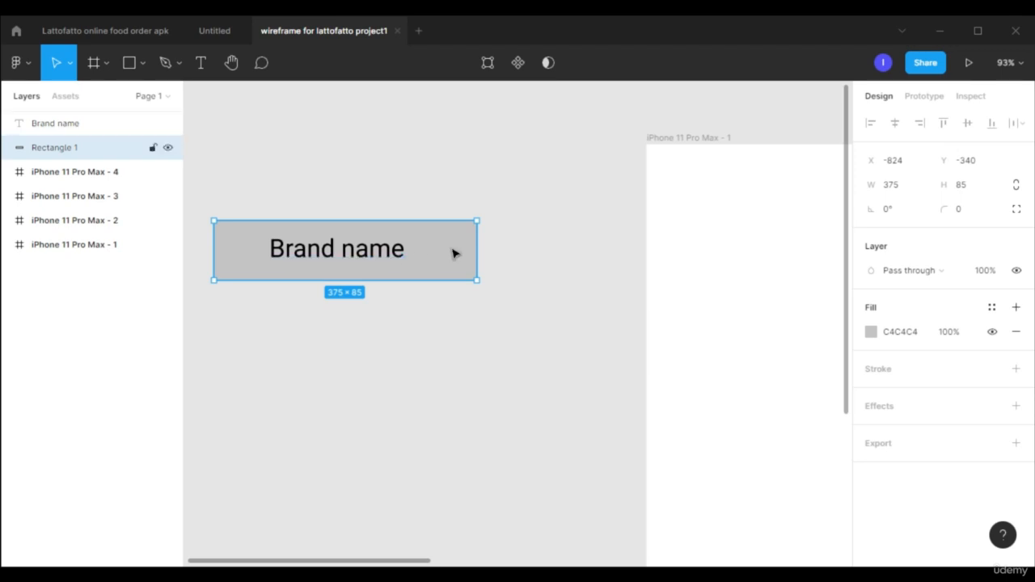
pyautogui.keyDown('shift'); pyautogui.click(381, 252); pyautogui.keyUp('shift')
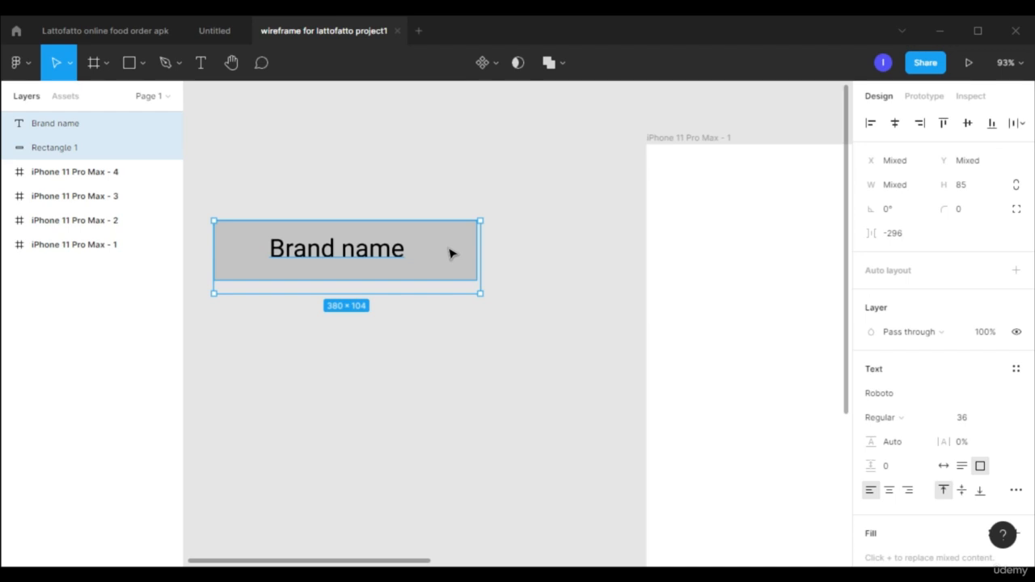
pyautogui.hotkey('ctrl', 'g')
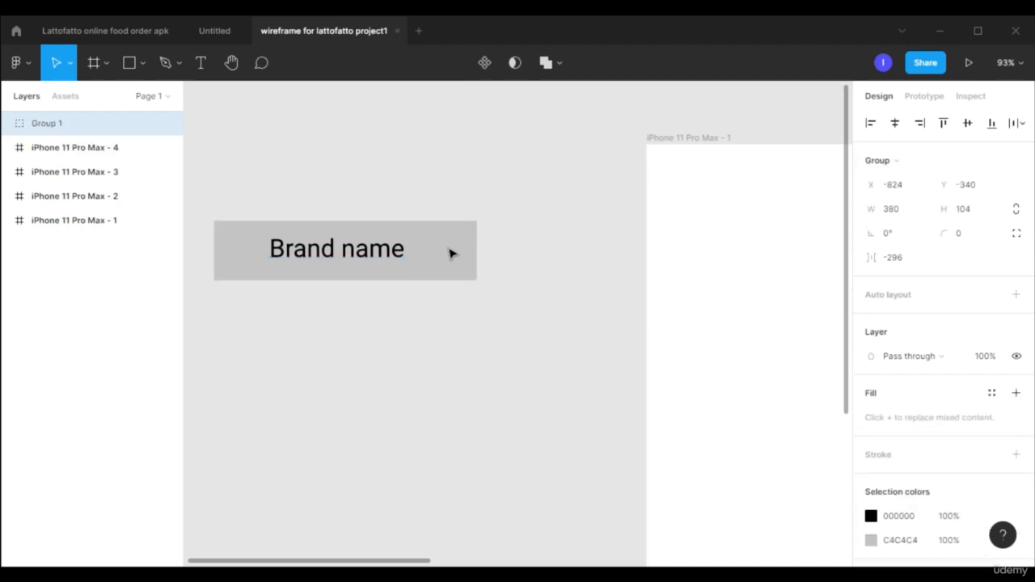
pyautogui.moveTo(436, 249); pyautogui.dragTo(451, 264)
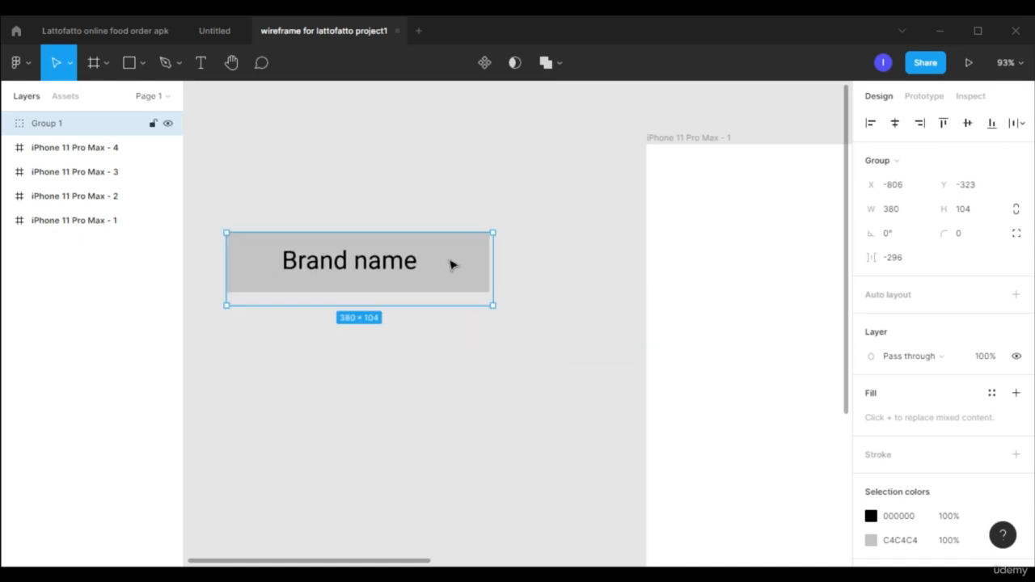
# Ungroup the "Brand name" group and try moving the rectangle separately from its text, undoing that move.
pyautogui.rightClick(445, 265)
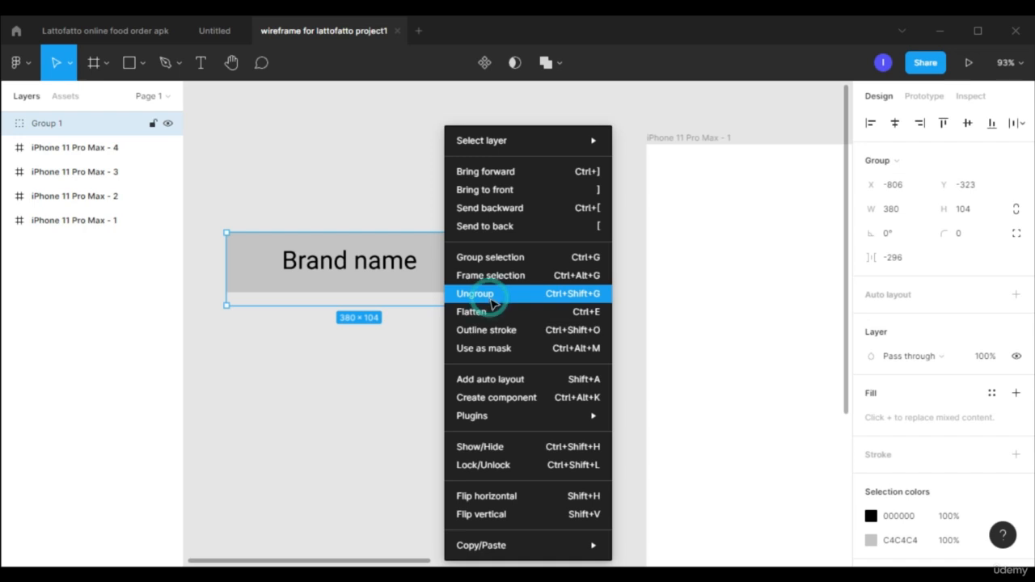
pyautogui.click(490, 299)
pyautogui.click(450, 273)
pyautogui.moveTo(465, 289)
pyautogui.mouseDown()
pyautogui.moveTo(464, 312)
pyautogui.moveTo(487, 274)
pyautogui.moveTo(439, 340)
pyautogui.moveTo(477, 353)
pyautogui.moveTo(537, 310)
pyautogui.moveTo(455, 232)
pyautogui.moveTo(478, 369)
pyautogui.moveTo(540, 311)
pyautogui.moveTo(492, 242)
pyautogui.moveTo(457, 277)
pyautogui.mouseUp()
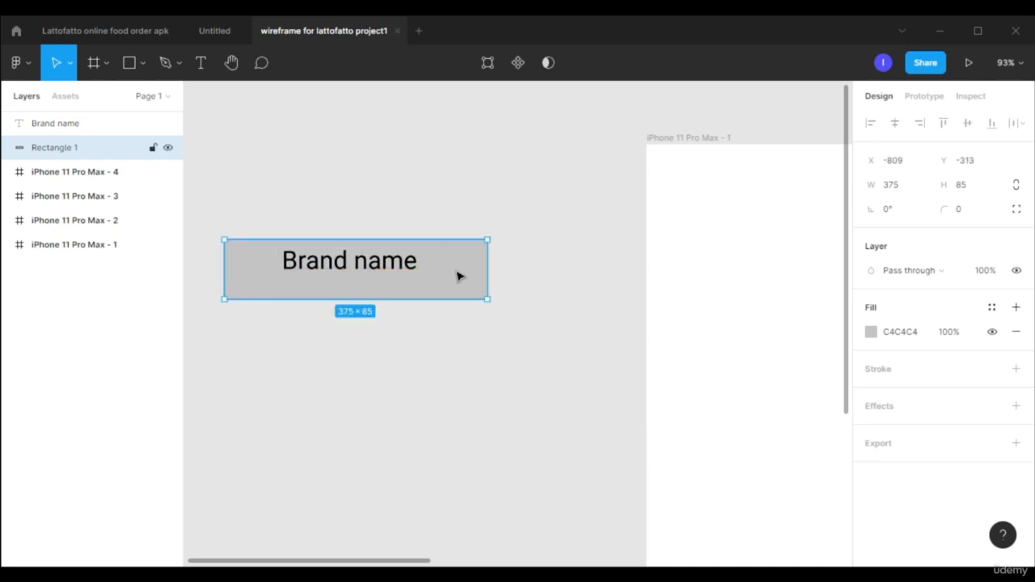
pyautogui.hotkey('ctrl', 'z')
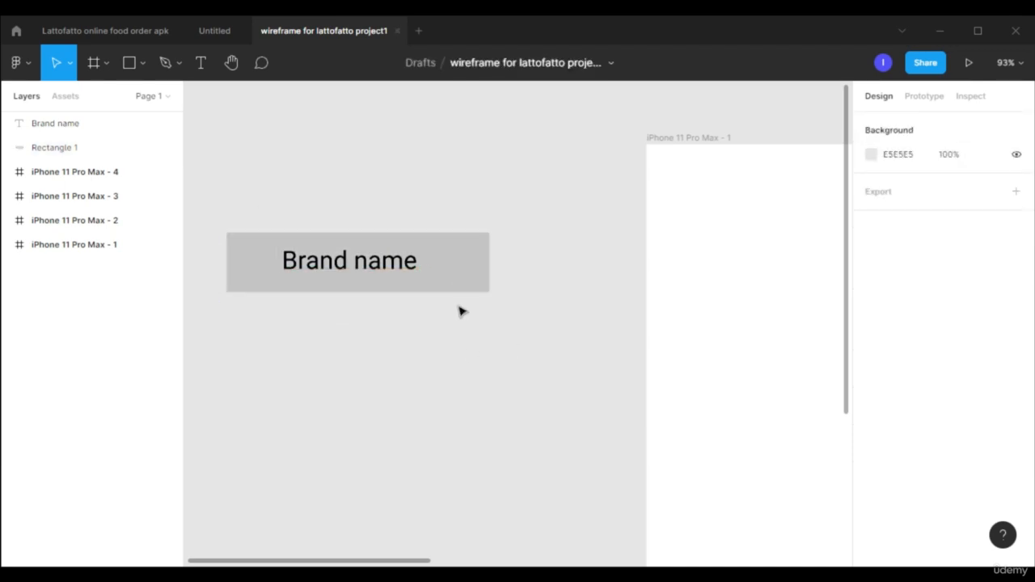
# Group the rectangle and "Brand name" text again and move the group horizontally closer to the first iPhone frame.
pyautogui.click(457, 280)
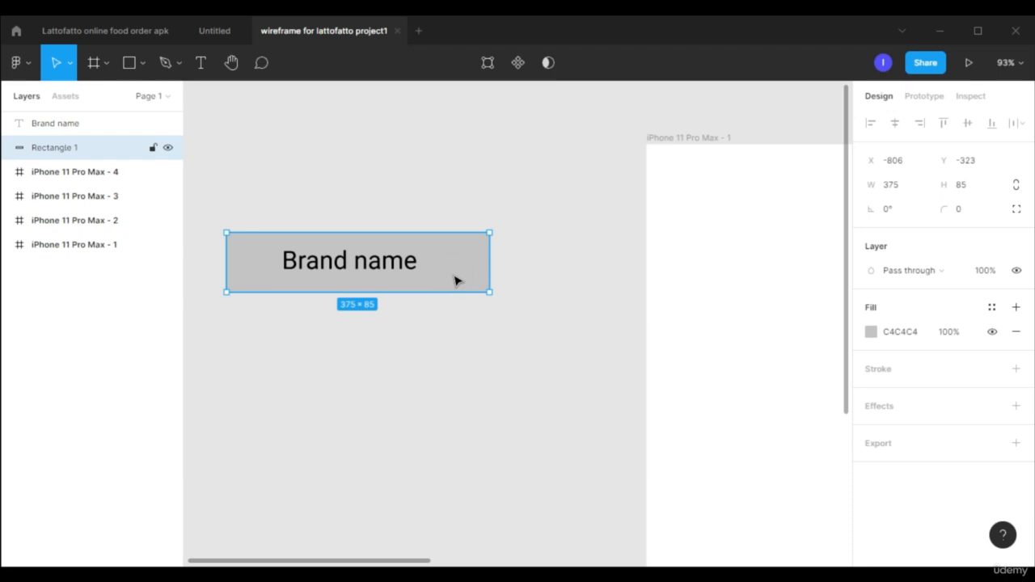
pyautogui.keyDown('shift'); pyautogui.click(394, 272); pyautogui.keyUp('shift')
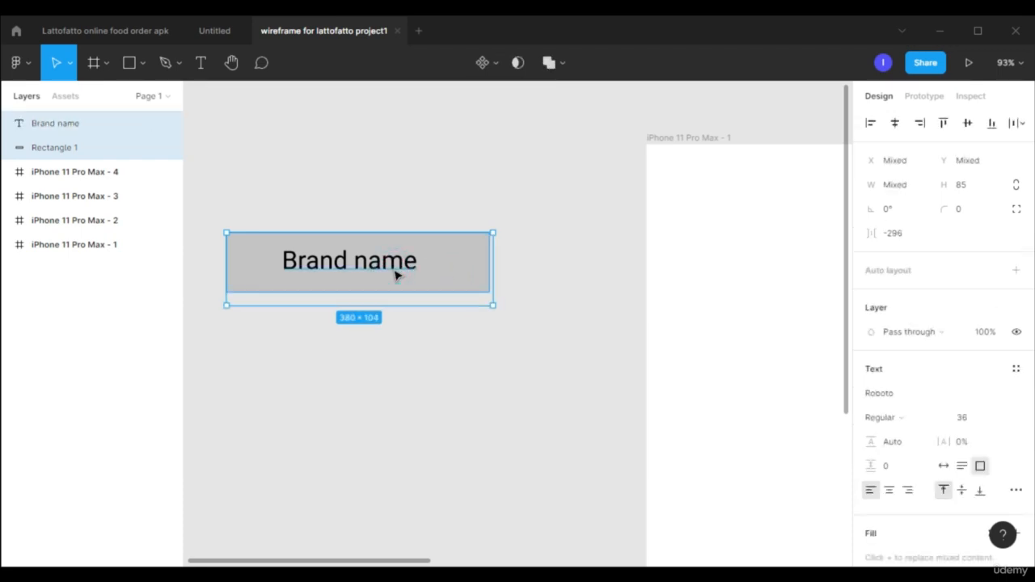
pyautogui.hotkey('ctrl', 'g')
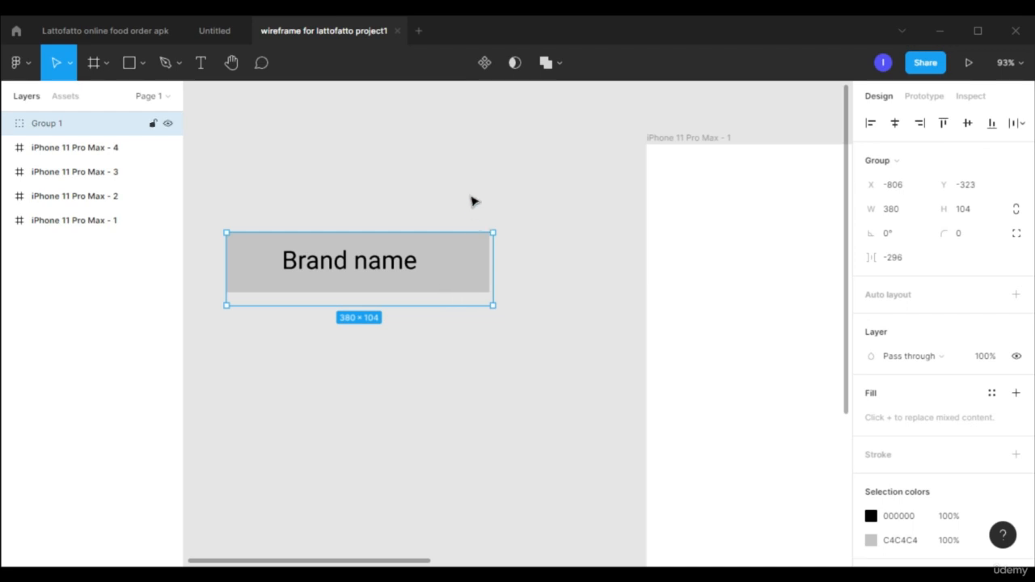
pyautogui.moveTo(493, 195); pyautogui.dragTo(448, 355)
pyautogui.moveTo(425, 264); pyautogui.dragTo(520, 250)
pyautogui.click(469, 376)
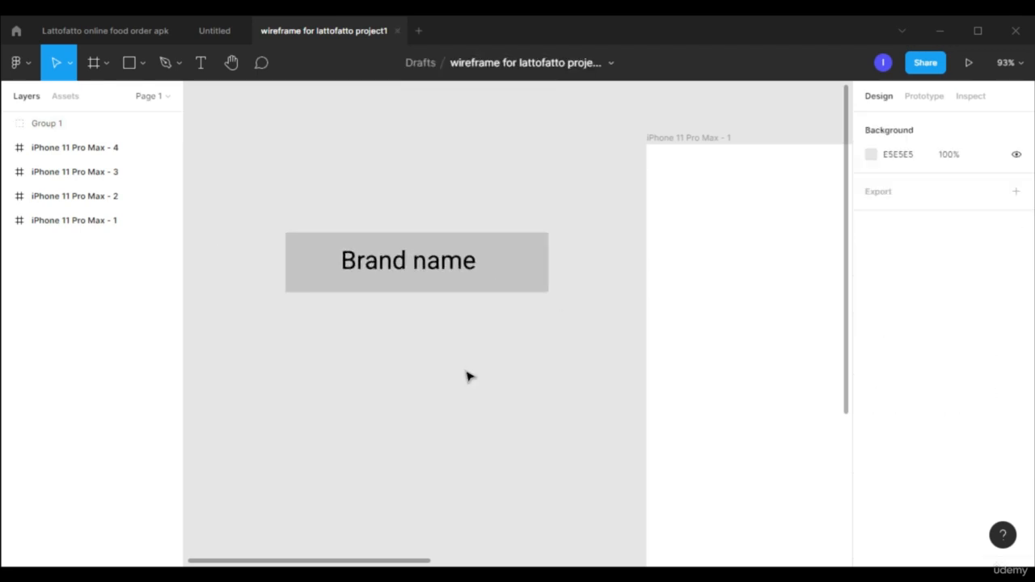
# Turn the "Brand name" group into a component, shift it up and to the left, and check it among the local components.
pyautogui.scroll(-2, 467, 376)
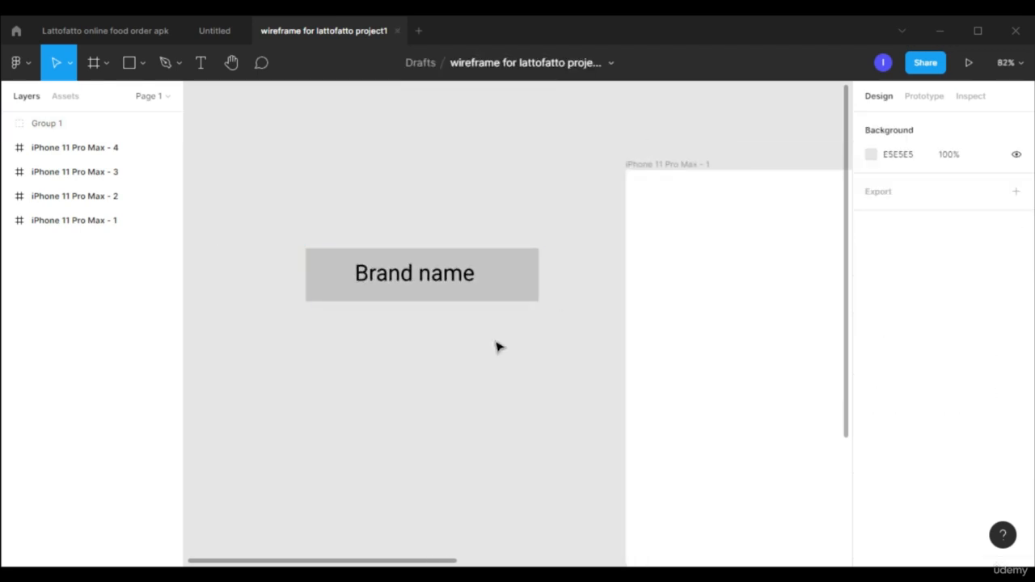
pyautogui.click(510, 277)
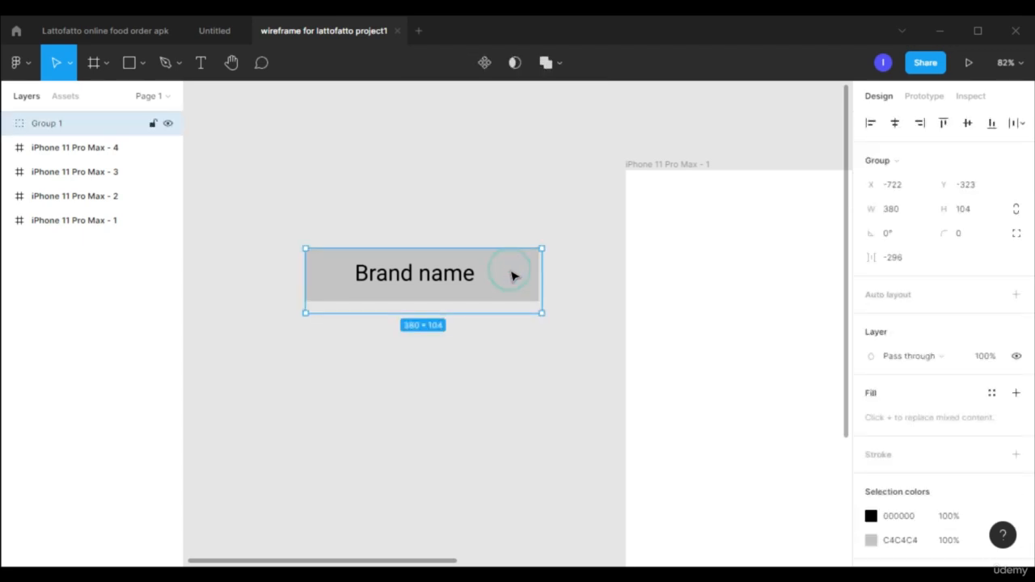
pyautogui.click(485, 63)
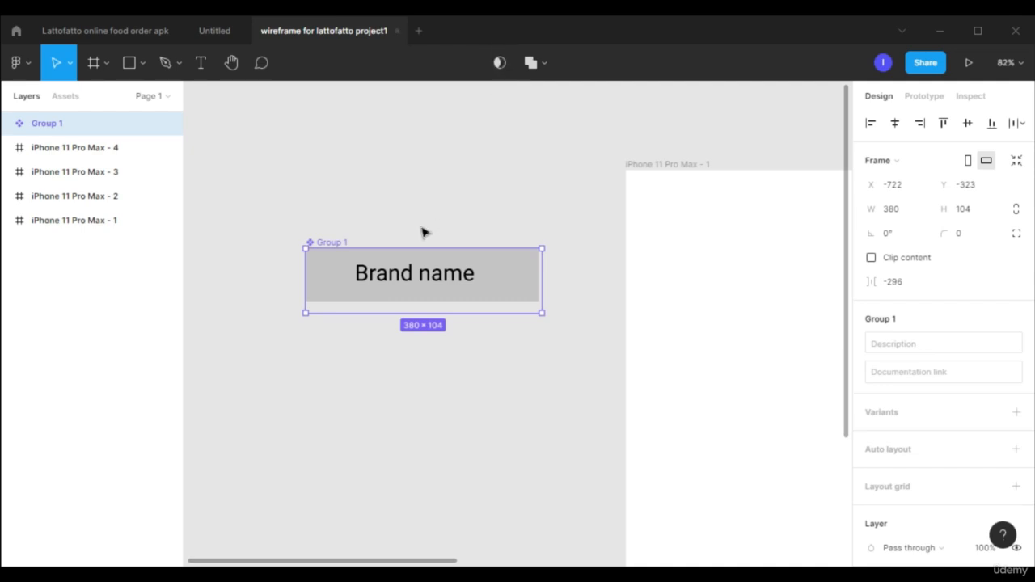
pyautogui.moveTo(467, 260); pyautogui.dragTo(432, 219)
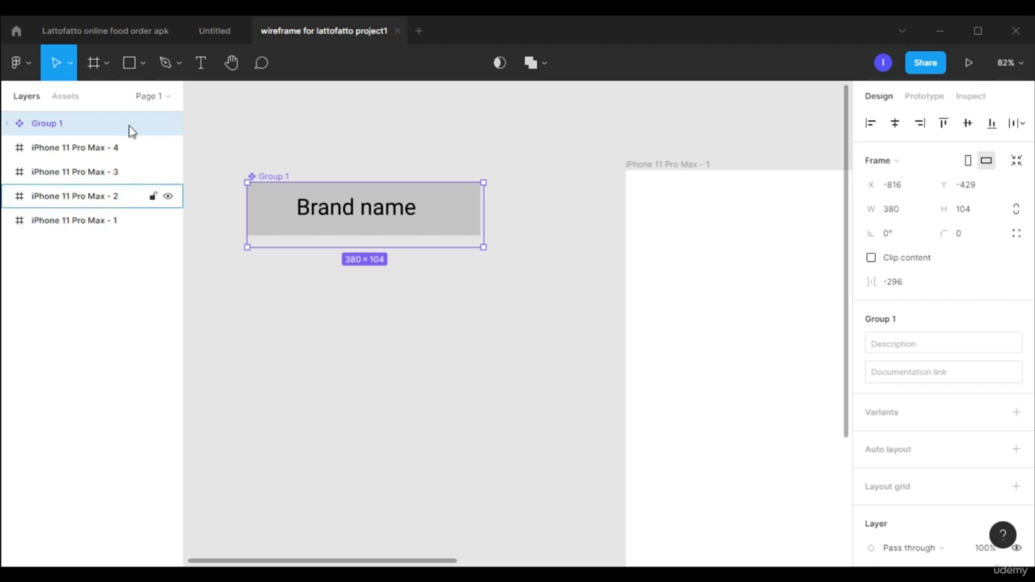
pyautogui.click(64, 97)
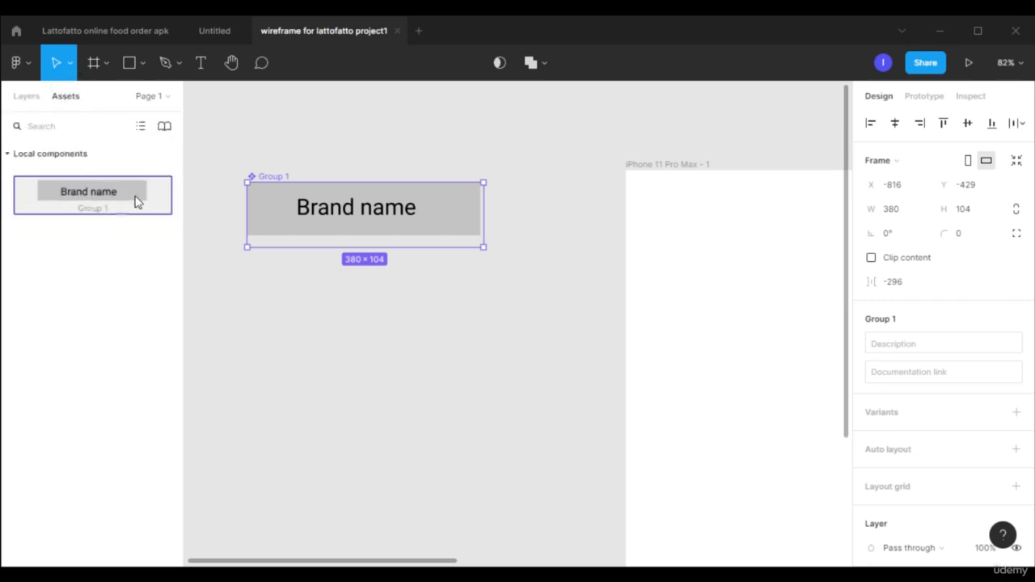
pyautogui.click(27, 97)
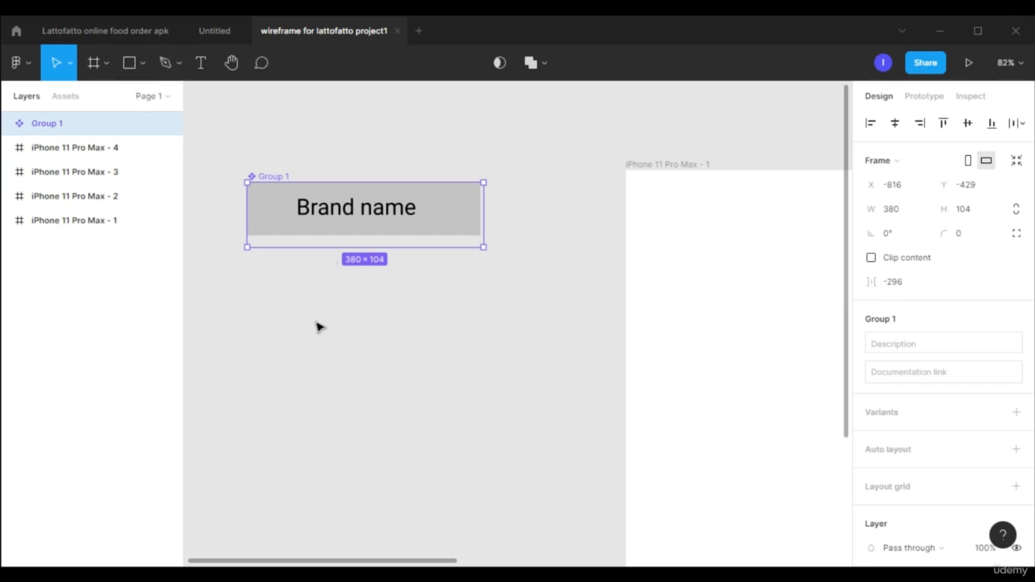
# Draw a square about 225 × 225 below the "Brand name" component and a triangle about 170 × 170 over its lower part.
pyautogui.press('r')
pyautogui.moveTo(301, 315); pyautogui.dragTo(442, 420)
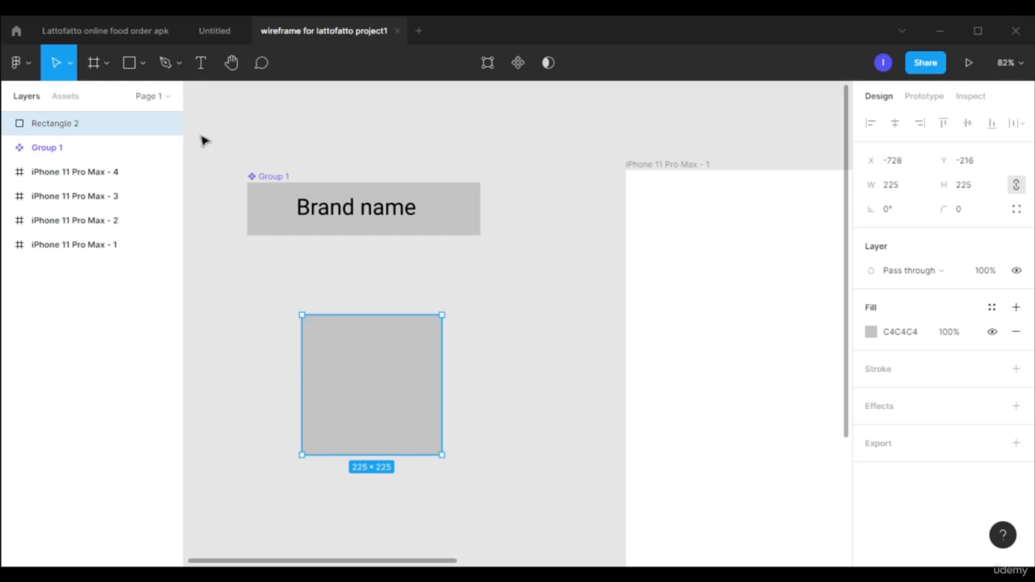
pyautogui.click(144, 65)
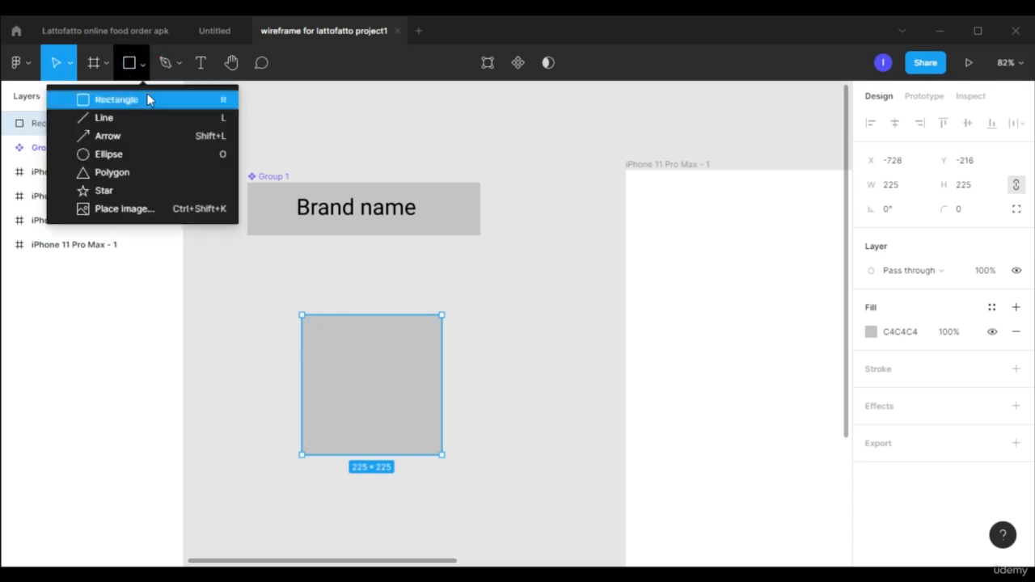
pyautogui.click(144, 171)
pyautogui.moveTo(306, 376); pyautogui.dragTo(412, 482)
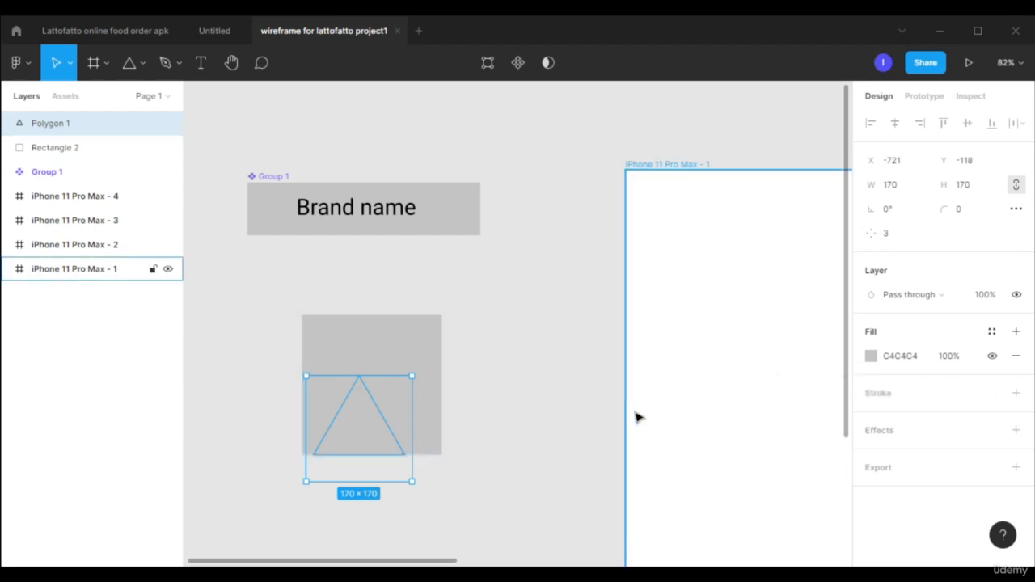
# Set the triangle's fill to solid white, FFFFFF.
pyautogui.click(870, 357)
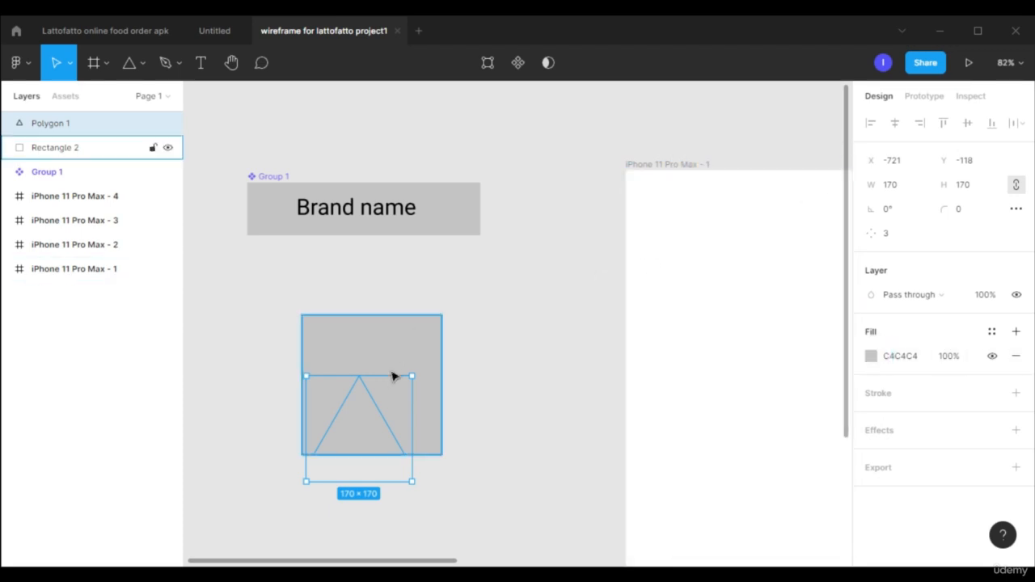
pyautogui.click(870, 357)
pyautogui.moveTo(748, 258); pyautogui.dragTo(661, 188)
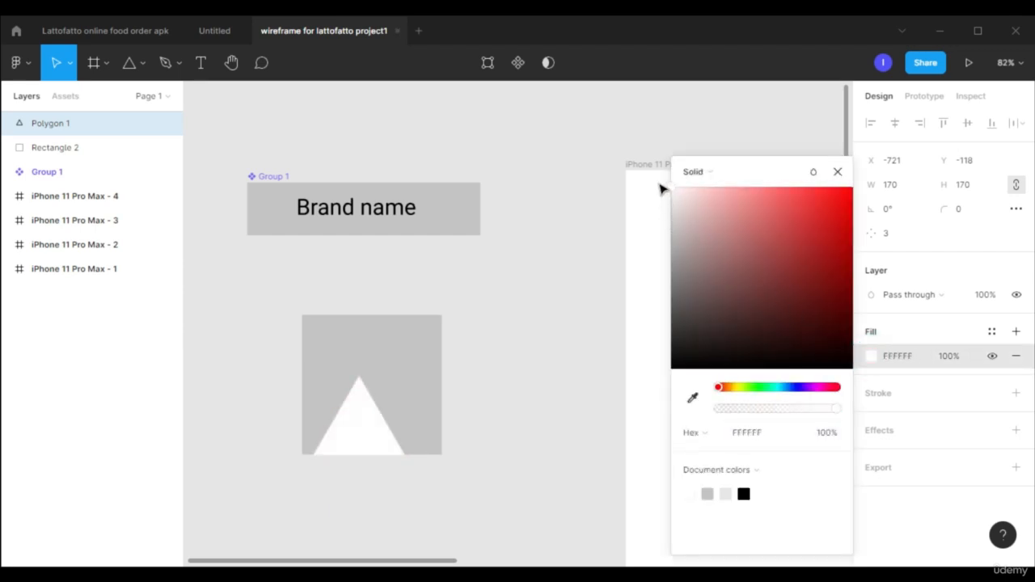
pyautogui.click(836, 172)
# Duplicate the white triangle, enlarge one of the two, and arrange them as overlapping mountain peaks along the square's bottom edge.
pyautogui.moveTo(361, 430); pyautogui.dragTo(394, 428)
pyautogui.moveTo(404, 420); pyautogui.dragTo(393, 431)
pyautogui.moveTo(403, 427); pyautogui.dragTo(409, 424)
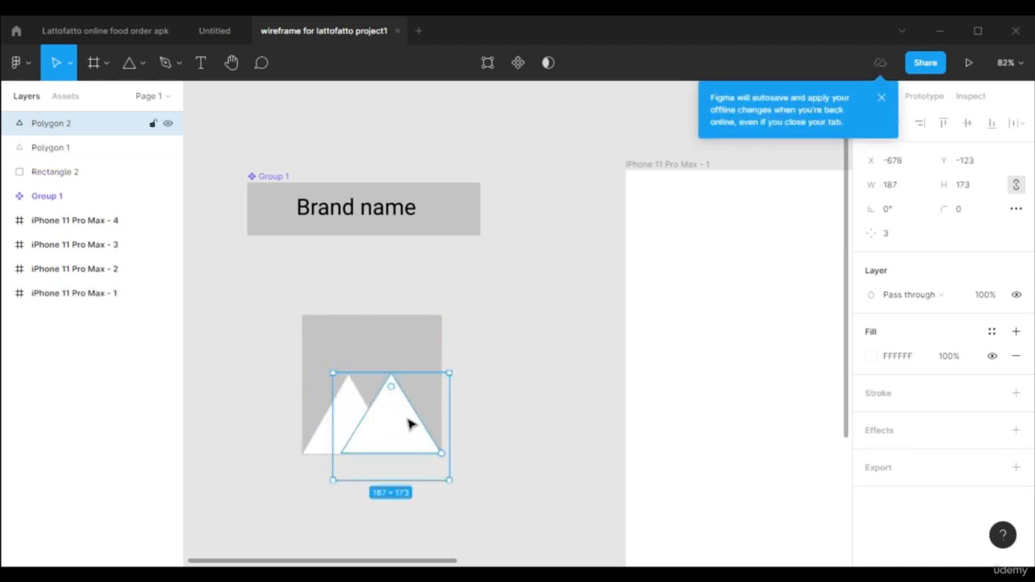
pyautogui.moveTo(450, 372); pyautogui.dragTo(457, 365)
pyautogui.moveTo(401, 416); pyautogui.dragTo(396, 416)
pyautogui.moveTo(453, 365); pyautogui.dragTo(481, 342)
pyautogui.moveTo(423, 410); pyautogui.dragTo(397, 418)
pyautogui.click(485, 403)
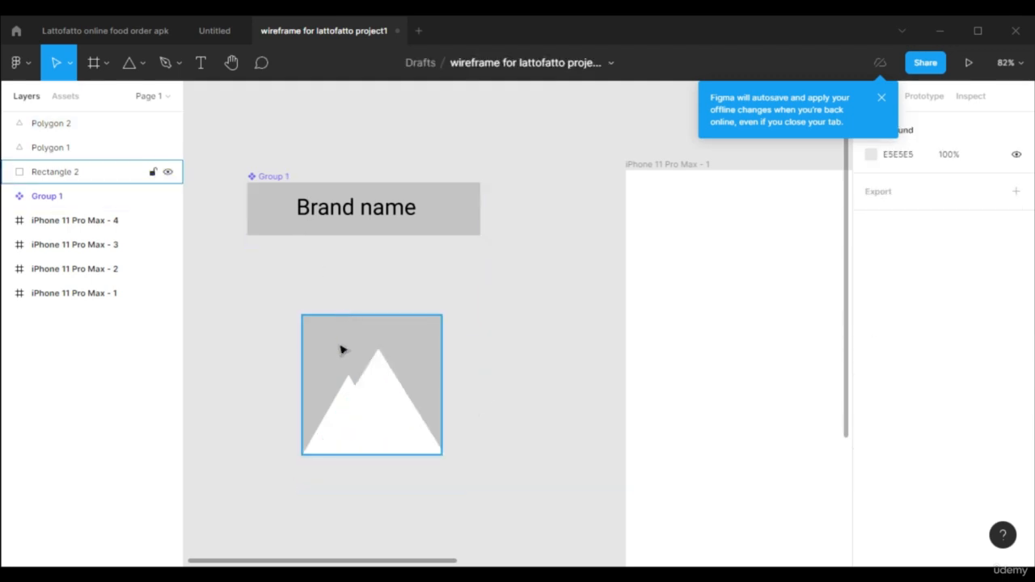
# Draw a circle about 20 × 20 above the mountain peaks and fill it with white, FFFFFF.
pyautogui.press('o')
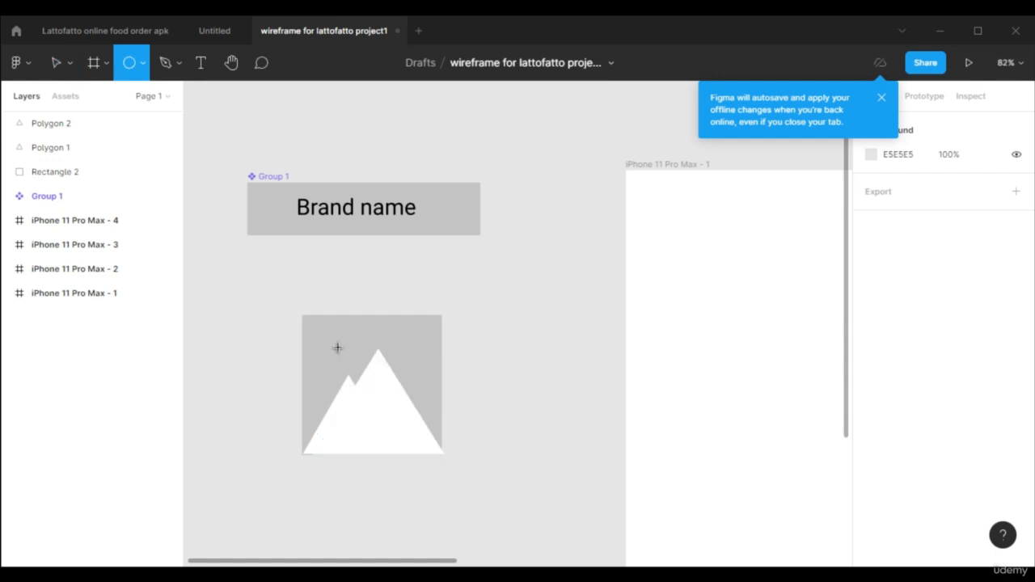
pyautogui.moveTo(344, 336); pyautogui.dragTo(360, 348)
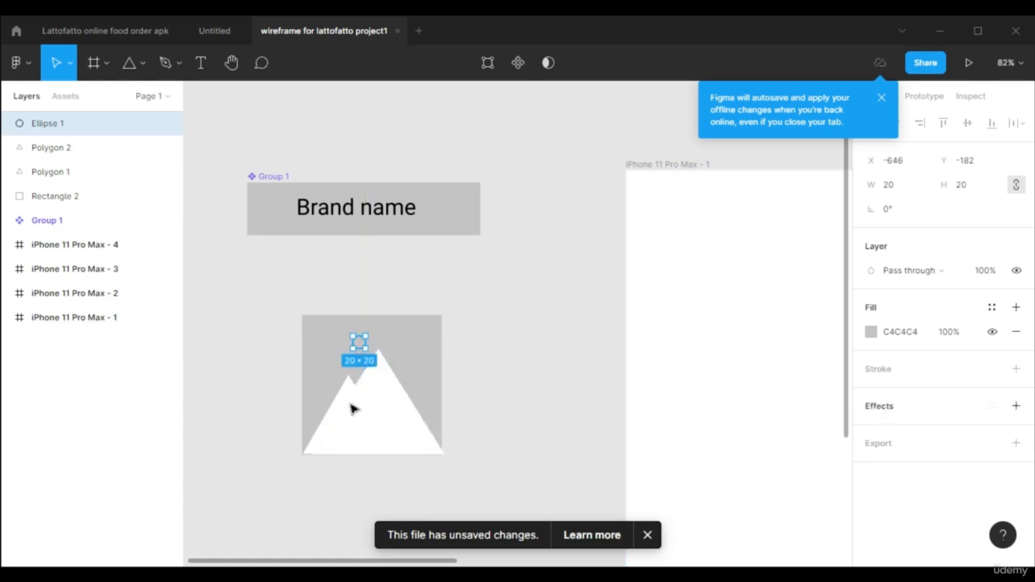
pyautogui.click(870, 338)
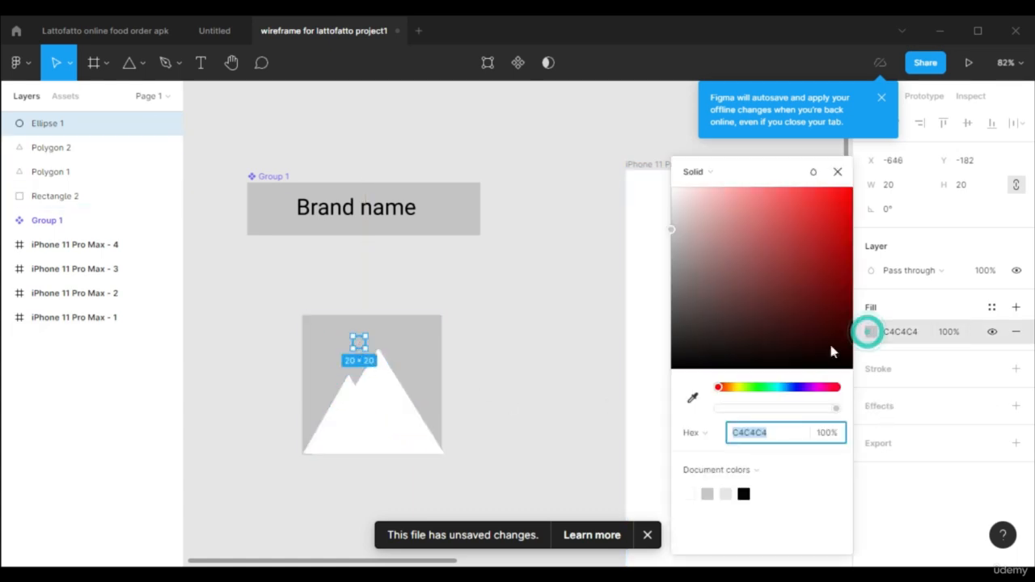
pyautogui.moveTo(749, 254); pyautogui.dragTo(649, 187)
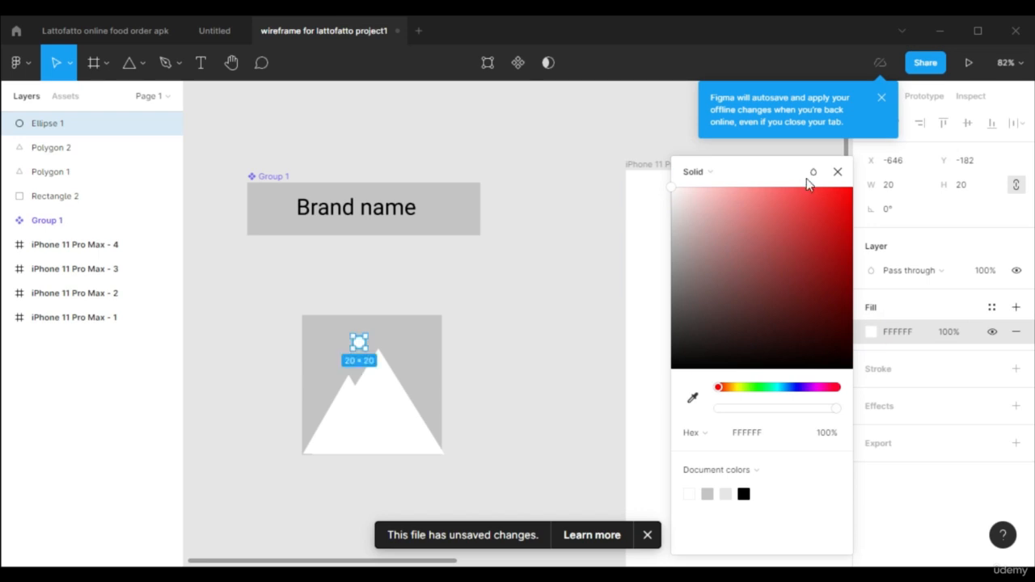
pyautogui.click(837, 171)
# Shrink the smaller mountain triangle and align its base with the bottom edge of the grey square.
pyautogui.scroll(5, 445, 380)
pyautogui.click(269, 395)
pyautogui.moveTo(395, 337); pyautogui.dragTo(348, 379)
pyautogui.moveTo(260, 471); pyautogui.dragTo(259, 464)
pyautogui.click(595, 342)
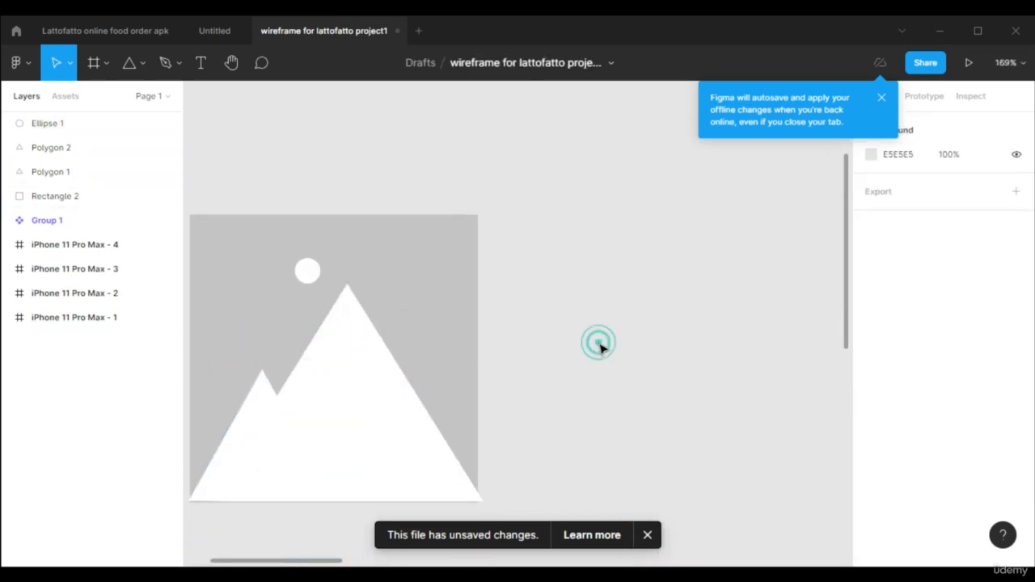
# Group the grey square, both white triangles and the white circle into one image placeholder.
pyautogui.scroll(-4, 596, 344)
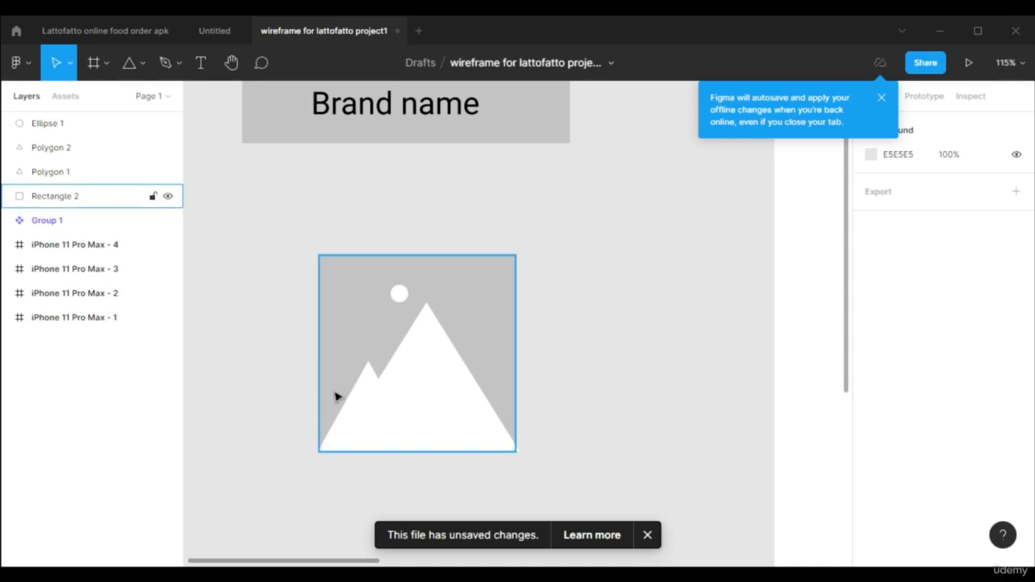
pyautogui.click(266, 272)
pyautogui.moveTo(278, 232); pyautogui.dragTo(587, 417)
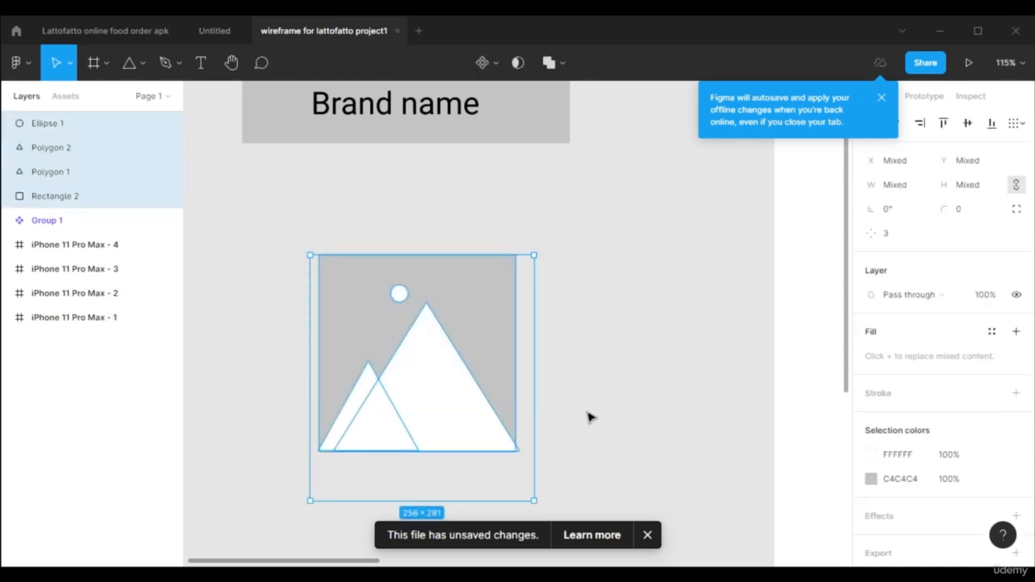
pyautogui.hotkey('ctrl', 'g')
# Turn the mountain image group into a component and move it slightly up toward the "Brand name" component.
pyautogui.scroll(-5, 459, 310)
pyautogui.click(425, 344)
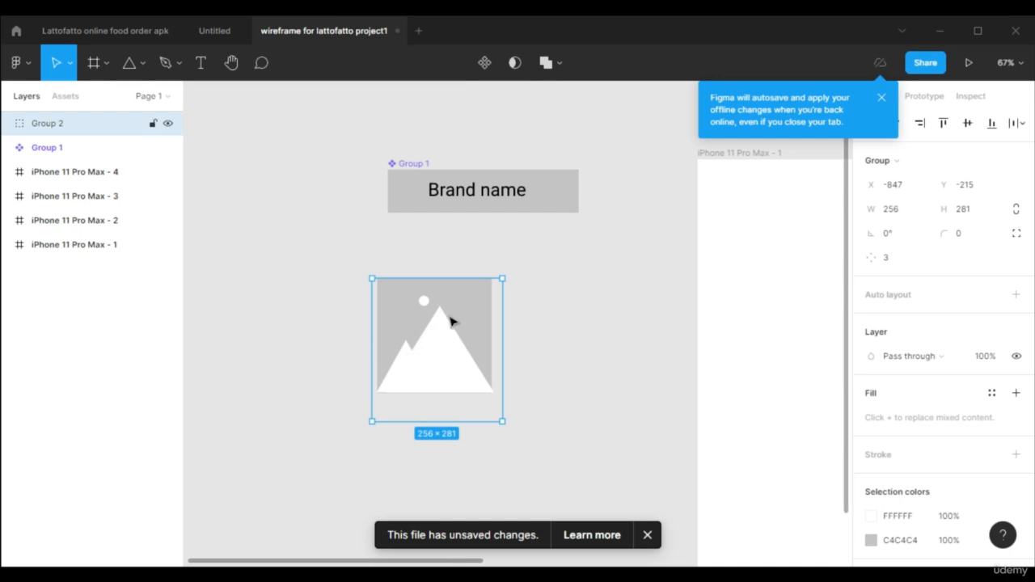
pyautogui.click(484, 62)
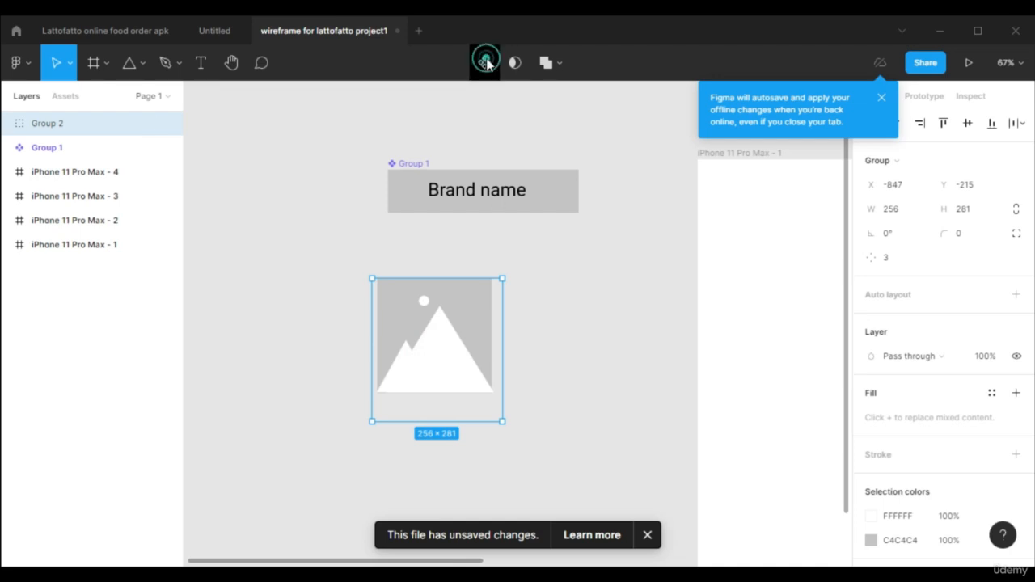
pyautogui.moveTo(466, 325); pyautogui.dragTo(465, 302)
pyautogui.click(590, 345)
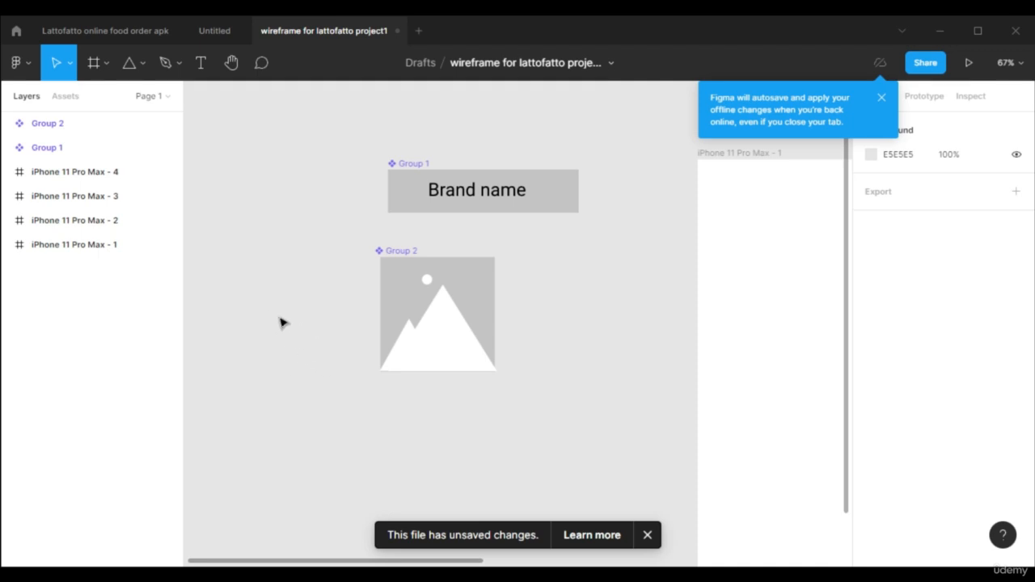
# Draw a grey circle about 100 × 100 to the left of the mountain image component.
pyautogui.click(139, 63)
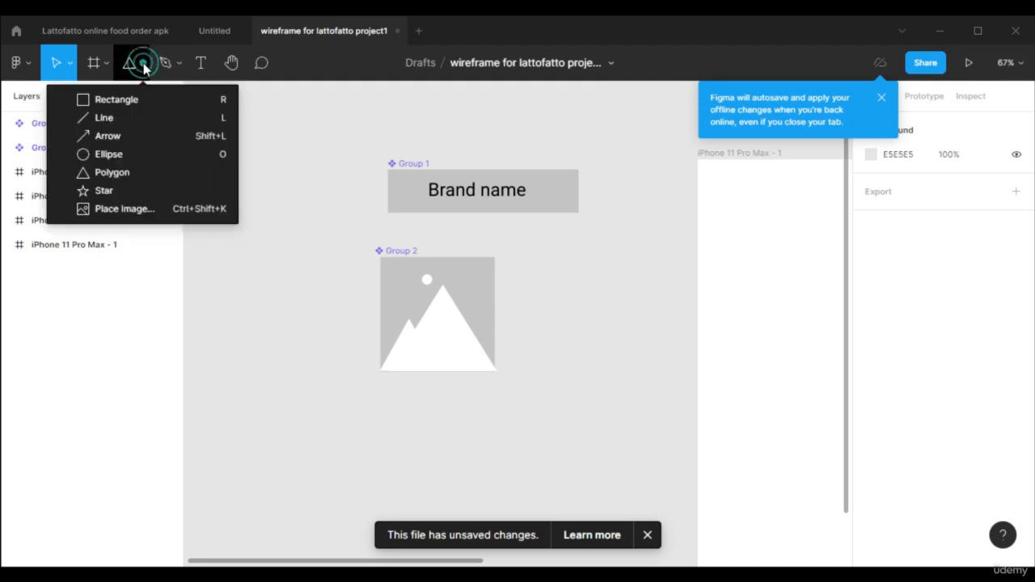
pyautogui.click(141, 157)
pyautogui.moveTo(254, 322); pyautogui.dragTo(306, 372)
# Duplicate the mountain image component, shrink the copy to about 56 × 62, and place it centred in front of the grey circle.
pyautogui.click(485, 288)
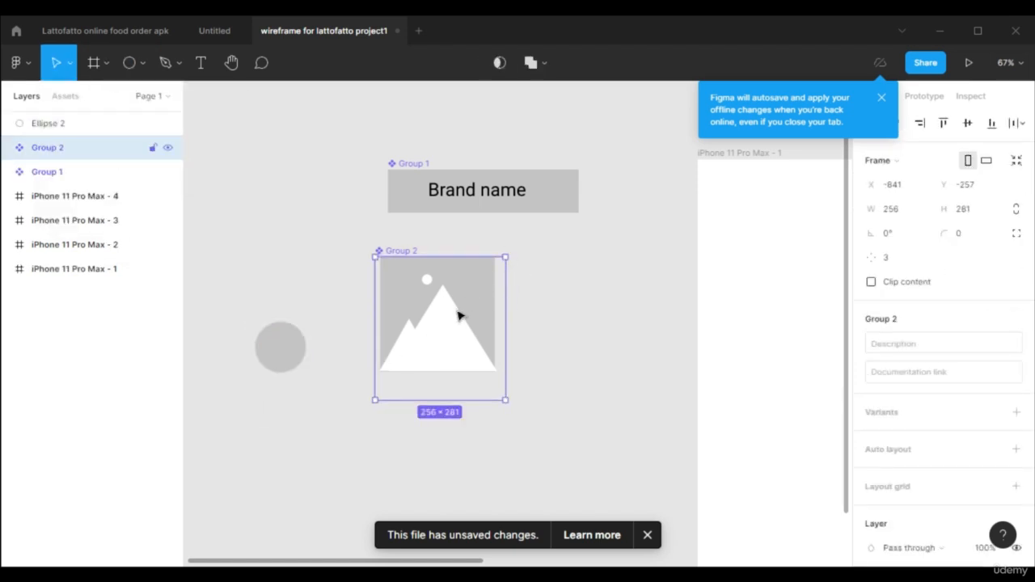
pyautogui.moveTo(445, 329); pyautogui.dragTo(287, 462)
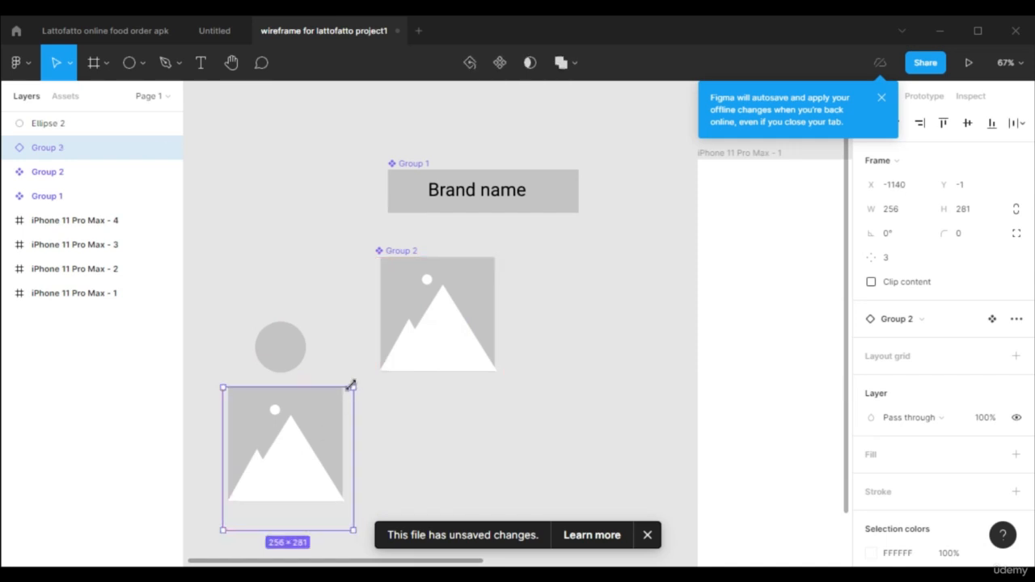
pyautogui.moveTo(348, 385); pyautogui.dragTo(226, 496)
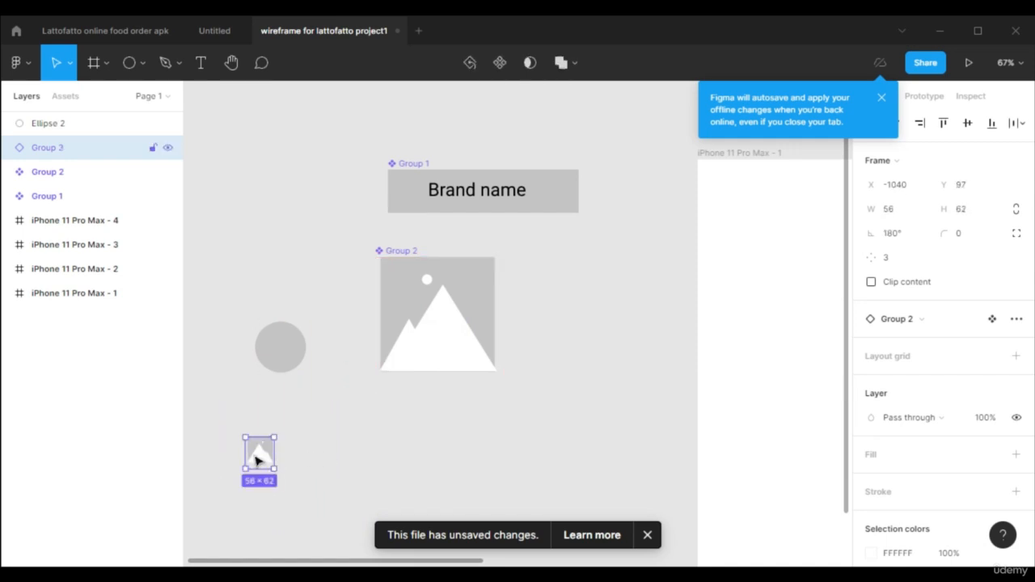
pyautogui.moveTo(253, 454); pyautogui.dragTo(280, 356)
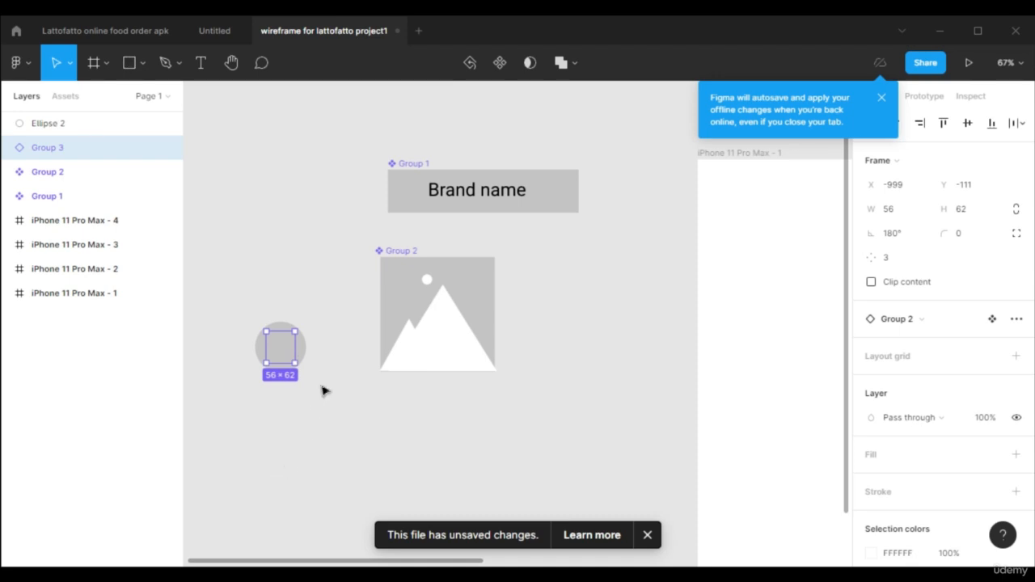
pyautogui.rightClick(283, 353)
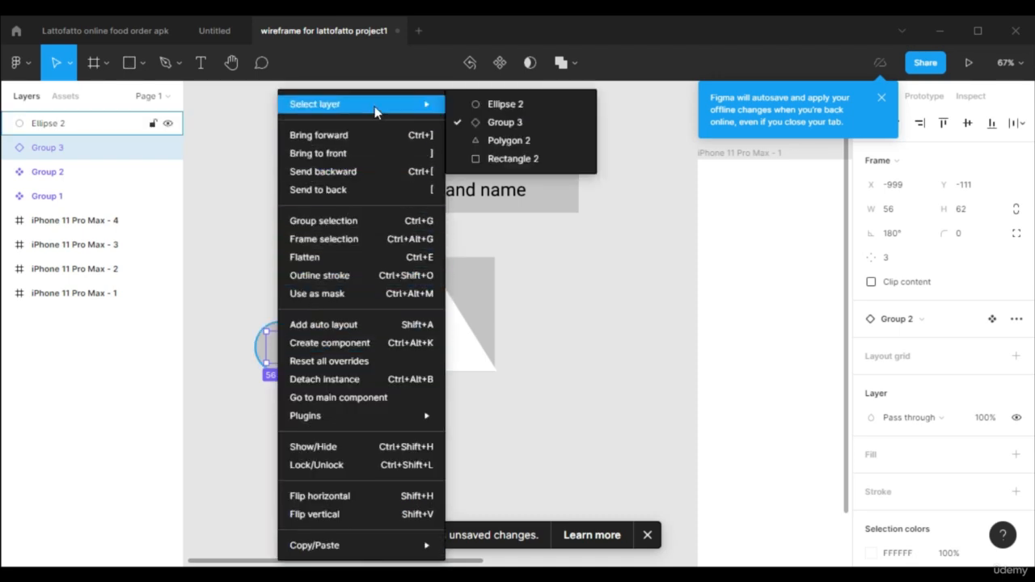
pyautogui.click(368, 162)
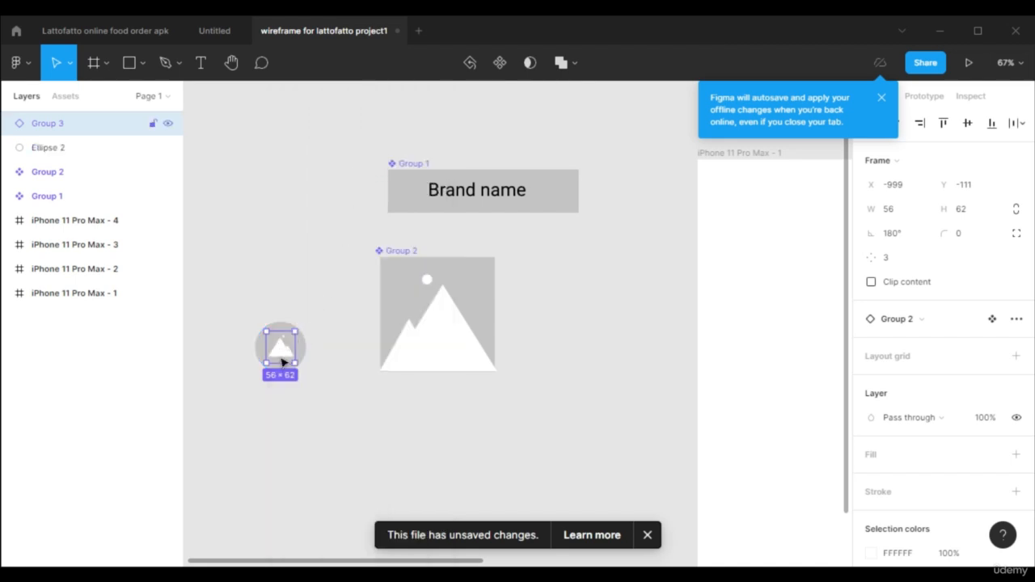
# Group the grey circle with the small mountain image and turn the group into a component.
pyautogui.scroll(2, 264, 402)
pyautogui.scroll(3, 263, 402)
pyautogui.scroll(-3, 263, 403)
pyautogui.scroll(3, 231, 434)
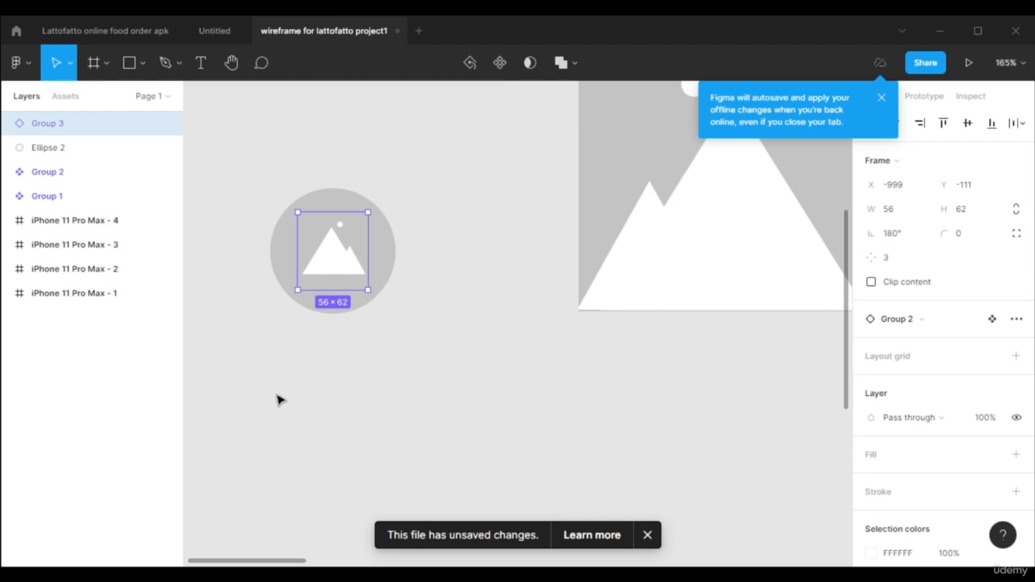
pyautogui.moveTo(249, 174); pyautogui.dragTo(452, 377)
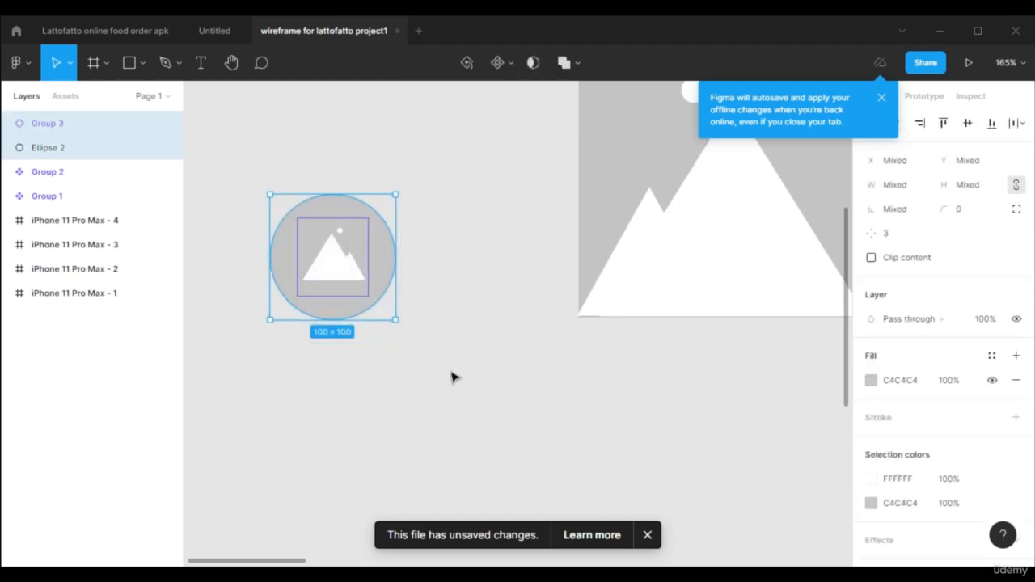
pyautogui.hotkey('ctrl', 'g')
pyautogui.scroll(-4, 453, 377)
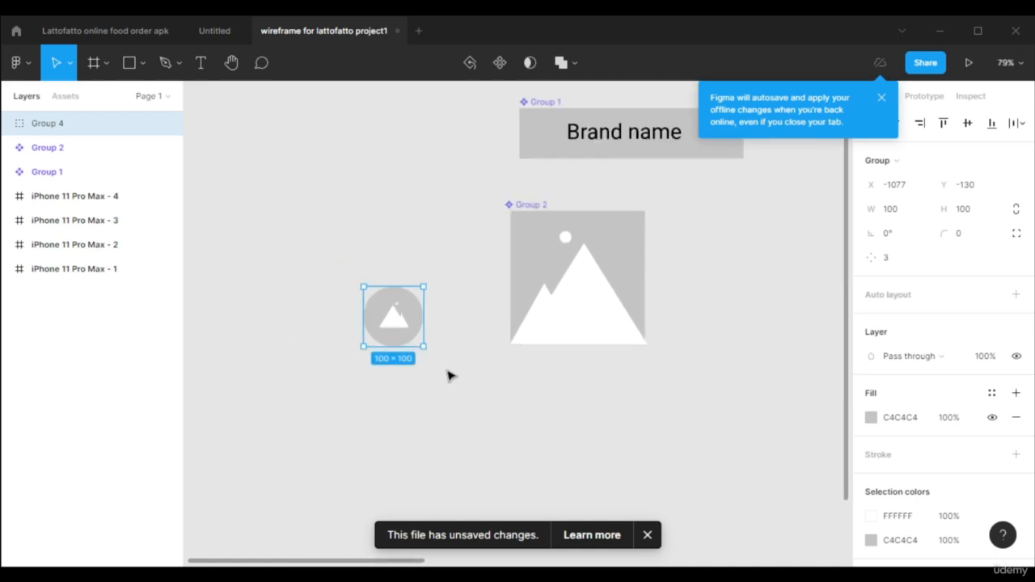
pyautogui.click(500, 62)
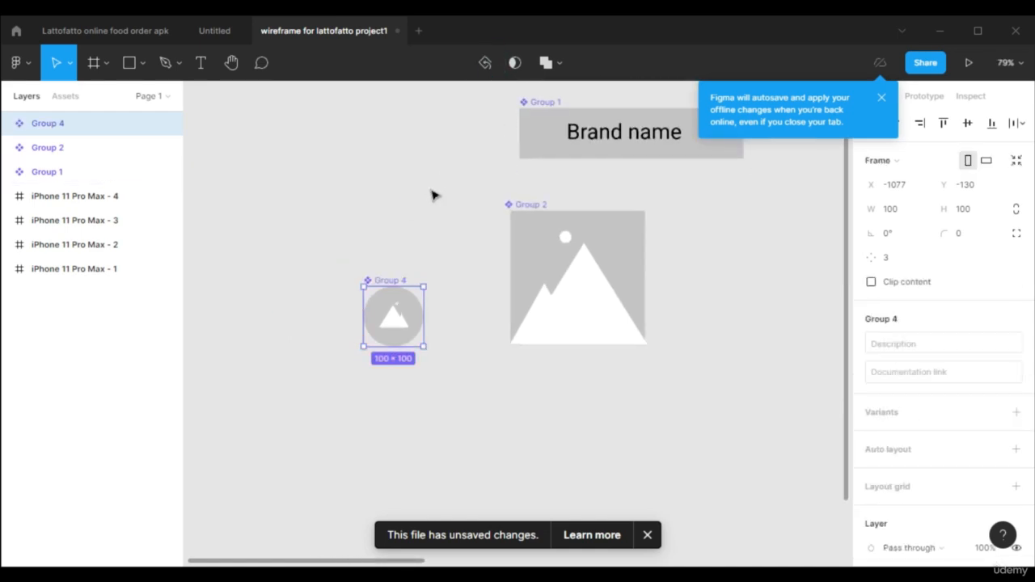
# Draw a wide grey rectangle about 434 × 87 below the circular image component and nudge it slightly down.
pyautogui.scroll(-3, 513, 361)
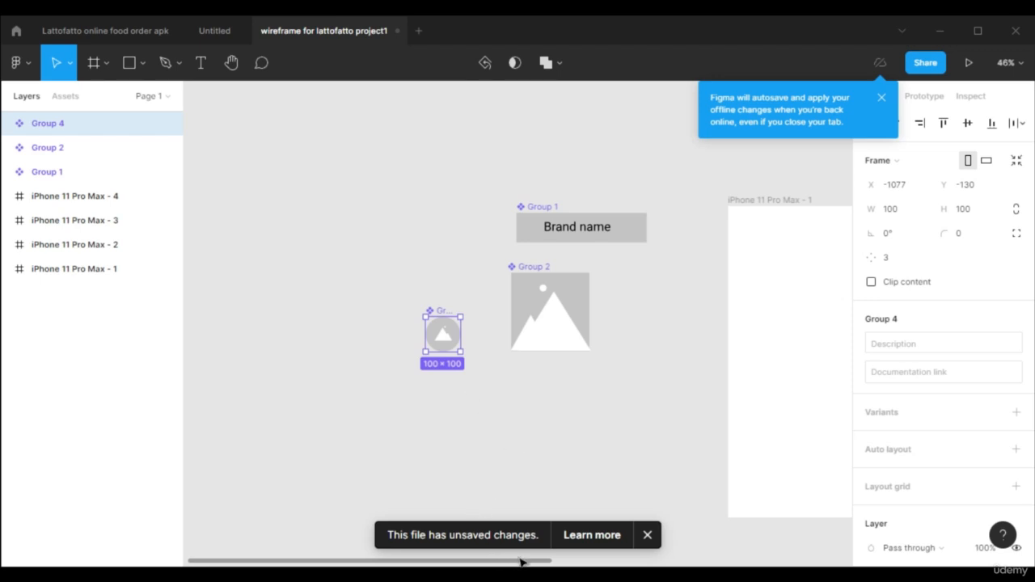
pyautogui.moveTo(522, 566); pyautogui.dragTo(590, 561)
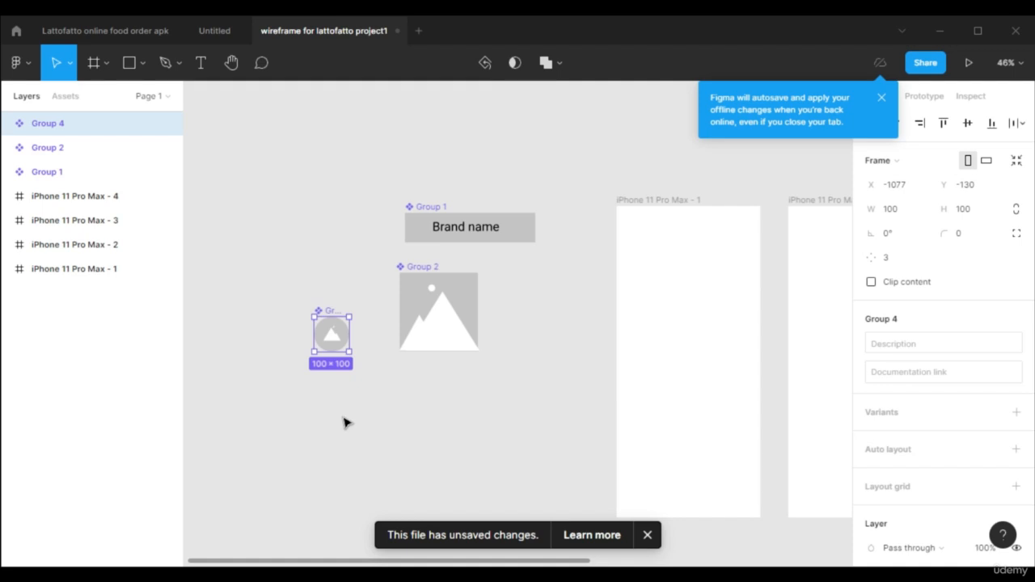
pyautogui.press('r')
pyautogui.moveTo(306, 396)
pyautogui.mouseDown()
pyautogui.moveTo(439, 536)
pyautogui.moveTo(457, 426)
pyautogui.mouseUp()
pyautogui.moveTo(369, 415)
pyautogui.mouseDown()
pyautogui.moveTo(630, 335)
pyautogui.moveTo(679, 307)
pyautogui.moveTo(653, 332)
pyautogui.moveTo(458, 421)
pyautogui.moveTo(364, 424)
pyautogui.moveTo(372, 422)
pyautogui.mouseUp()
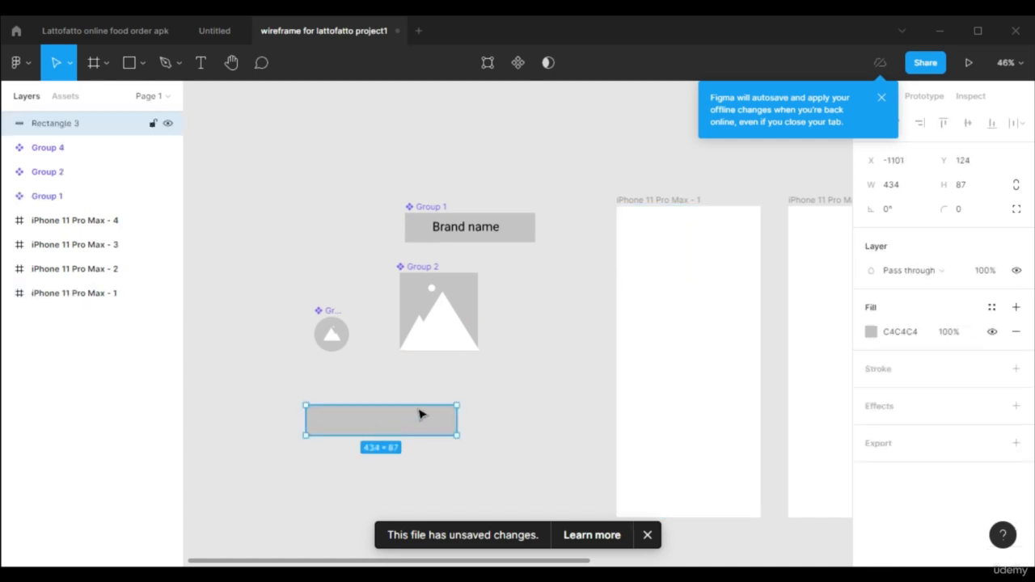
# Narrow the grey rectangle to 401 × 87 and move it beneath the mountain image component.
pyautogui.moveTo(458, 418); pyautogui.dragTo(448, 416)
pyautogui.moveTo(380, 428); pyautogui.dragTo(441, 416)
# Add a text box about 175 × 47 reading "Sign in" over the left half of the grey rectangle.
pyautogui.click(212, 63)
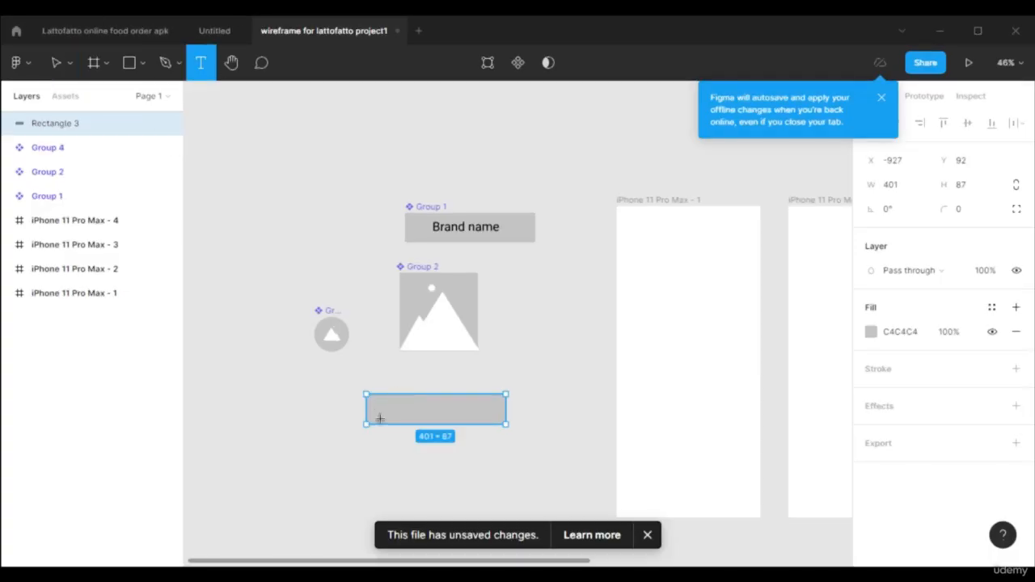
pyautogui.scroll(3, 385, 428)
pyautogui.click(357, 370)
pyautogui.moveTo(412, 393); pyautogui.dragTo(485, 405)
pyautogui.write('Sign in')
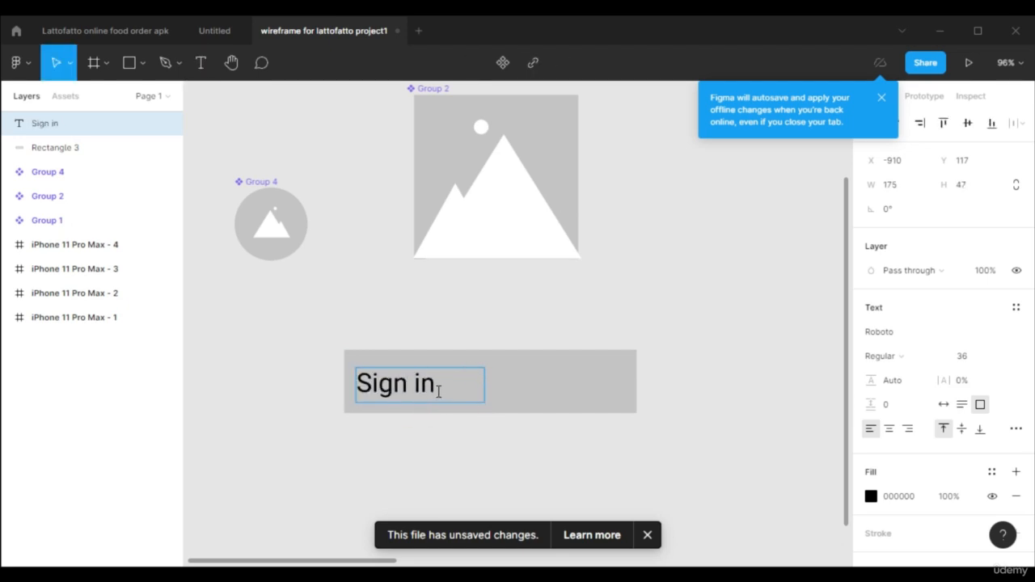
# Duplicate the "Sign in" text onto the right half of the grey rectangle and change the copy to "Sign up".
pyautogui.click(544, 384)
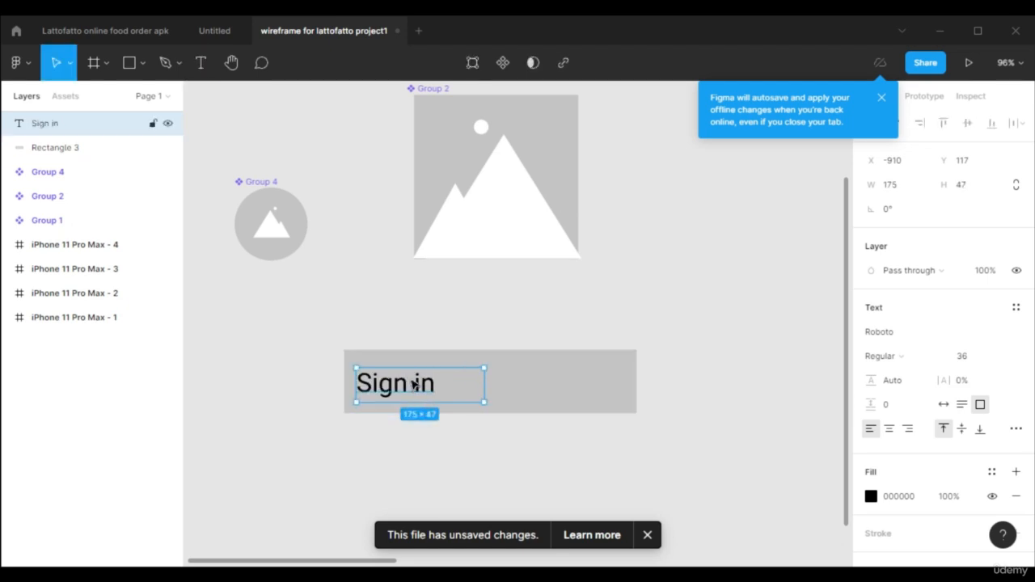
pyautogui.keyDown('alt'); pyautogui.moveTo(414, 385); pyautogui.dragTo(586, 386); pyautogui.keyUp('alt')
pyautogui.doubleClick(582, 384)
pyautogui.write('Sign up')
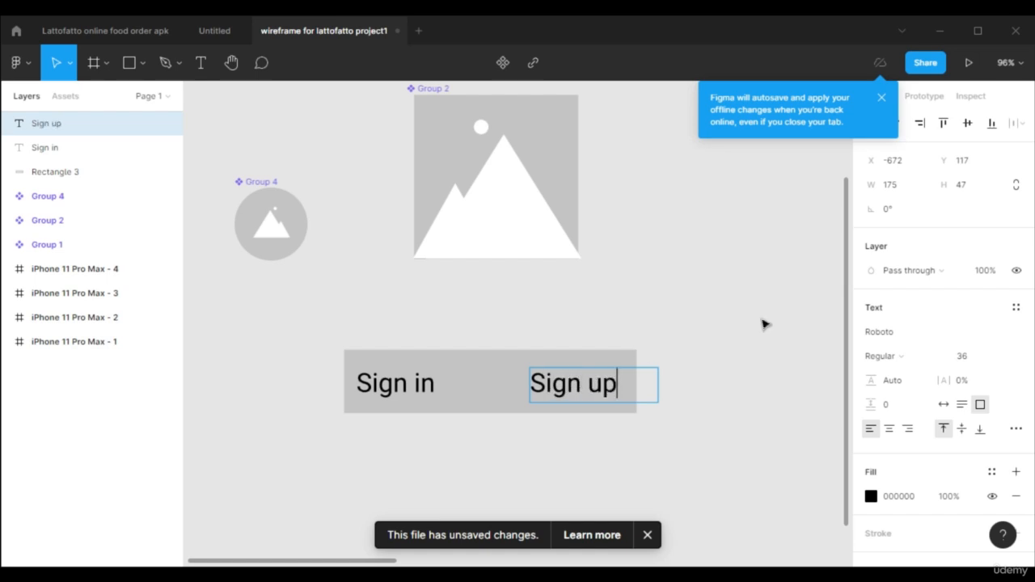
pyautogui.click(763, 324)
# Align the "Sign in" text, the "Sign up" text and the grey rectangle on their vertical centres.
pyautogui.click(406, 390)
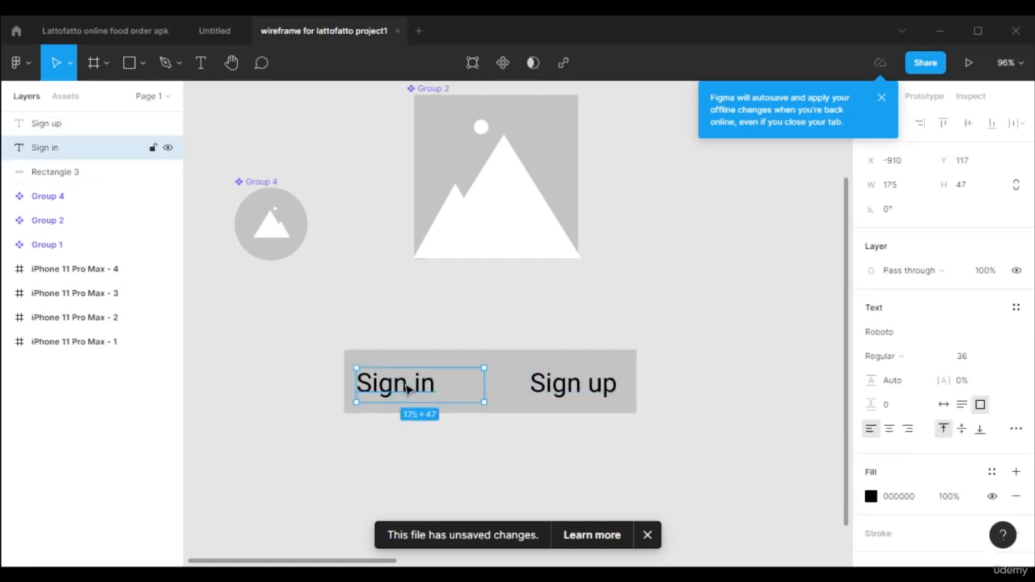
pyautogui.keyDown('shift'); pyautogui.click(526, 372); pyautogui.keyUp('shift')
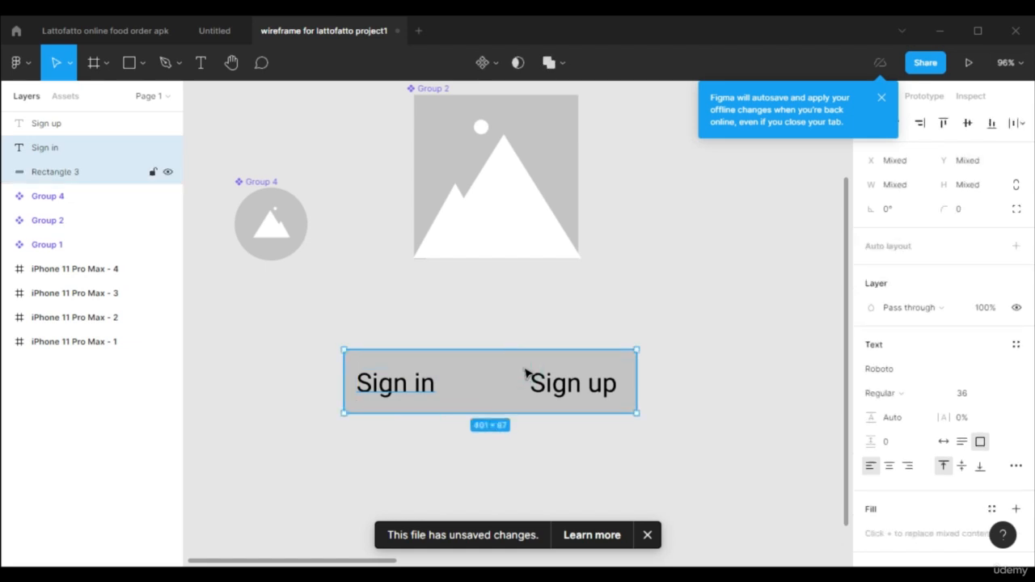
pyautogui.keyDown('shift'); pyautogui.click(579, 391); pyautogui.keyUp('shift')
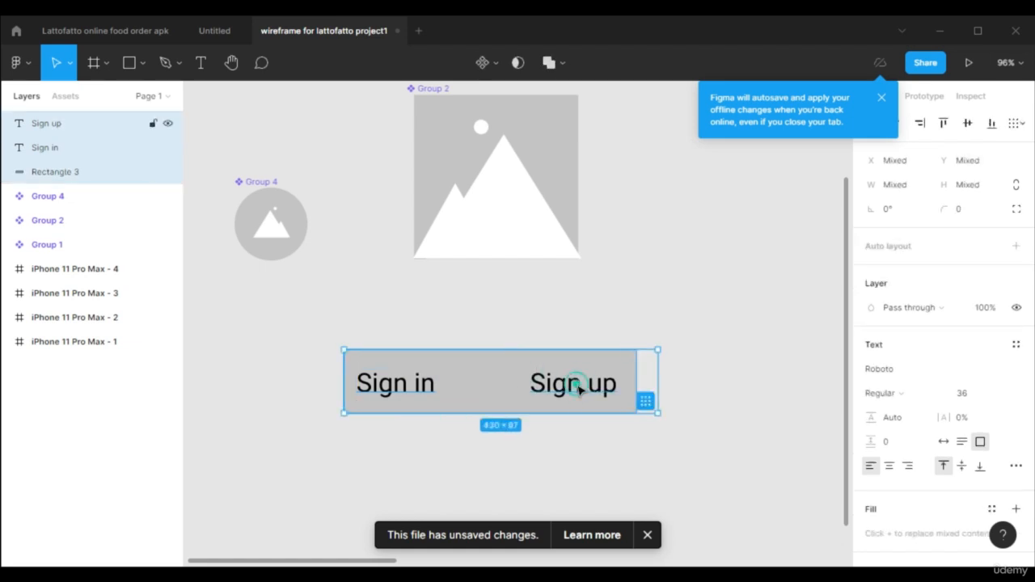
pyautogui.click(993, 125)
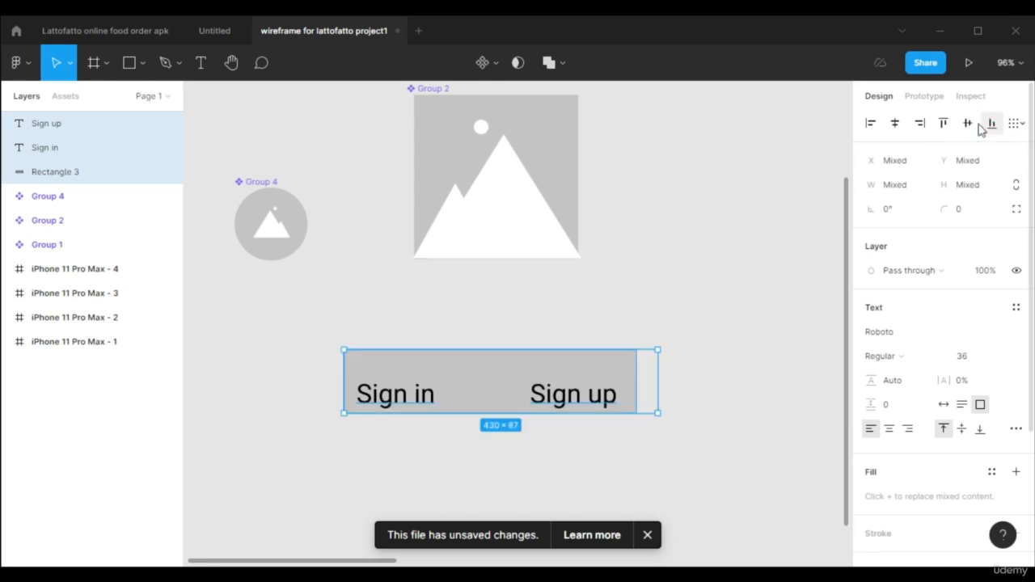
pyautogui.click(968, 124)
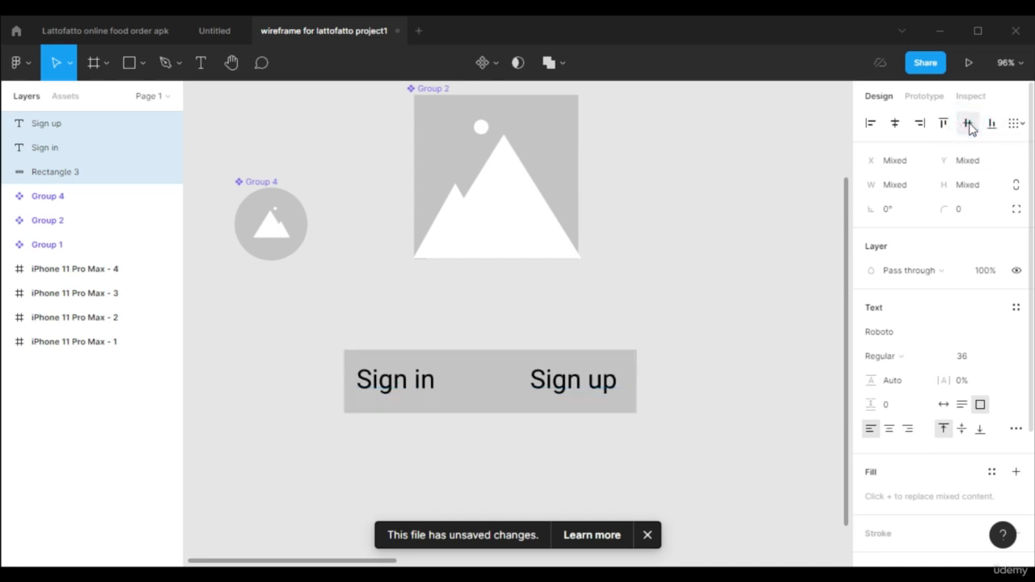
pyautogui.click(745, 304)
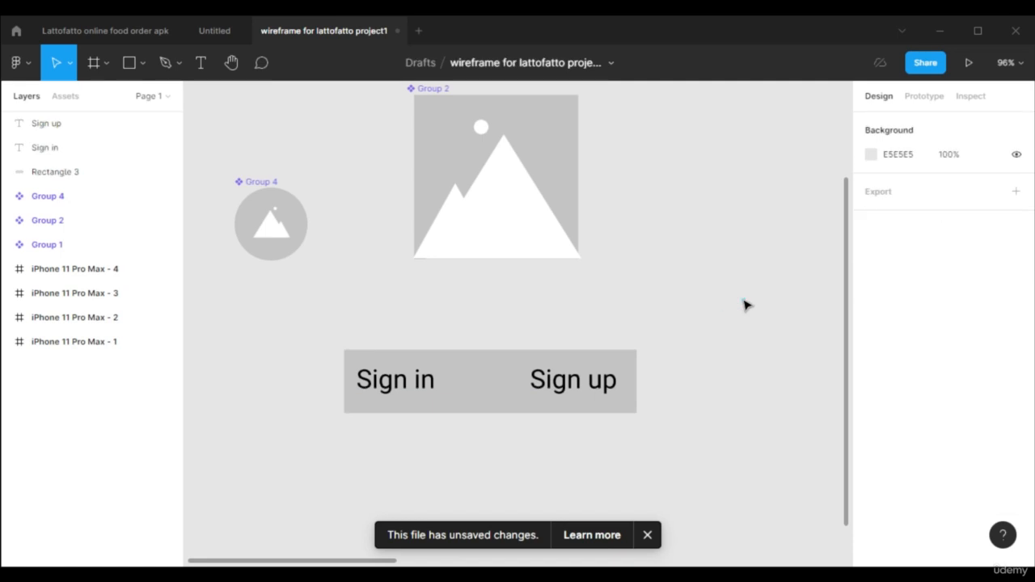
# Duplicate the grey rectangle behind the sign-in texts and place the copy directly below it.
pyautogui.scroll(-5, 346, 291)
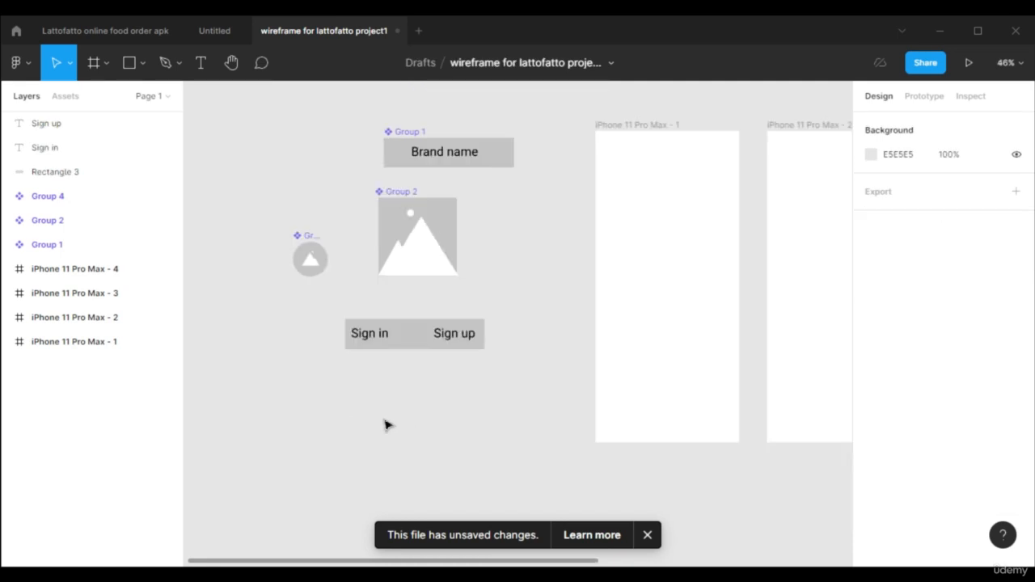
pyautogui.click(411, 336)
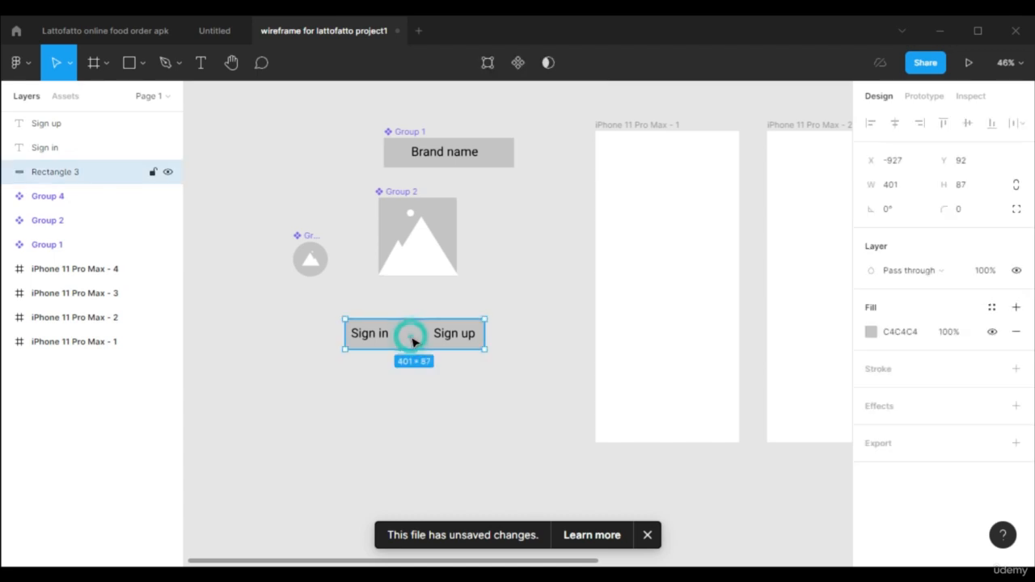
pyautogui.moveTo(417, 360); pyautogui.dragTo(412, 413)
# Copy the "Sign in" text onto the middle of the lower grey rectangle and change the copy to "Login".
pyautogui.click(384, 340)
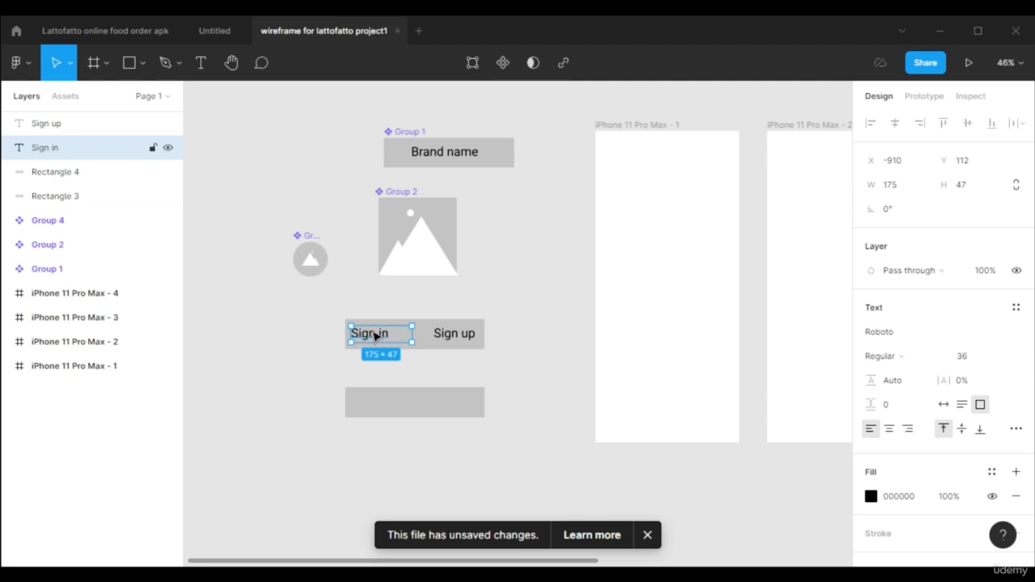
pyautogui.doubleClick(411, 402)
pyautogui.moveTo(375, 336); pyautogui.dragTo(440, 408)
pyautogui.write('Login')
pyautogui.click(432, 450)
# Group the "Sign in" and "Sign up" texts with their grey rectangle and turn the group into a component.
pyautogui.click(392, 370)
pyautogui.scroll(1, 381, 350)
pyautogui.click(378, 347)
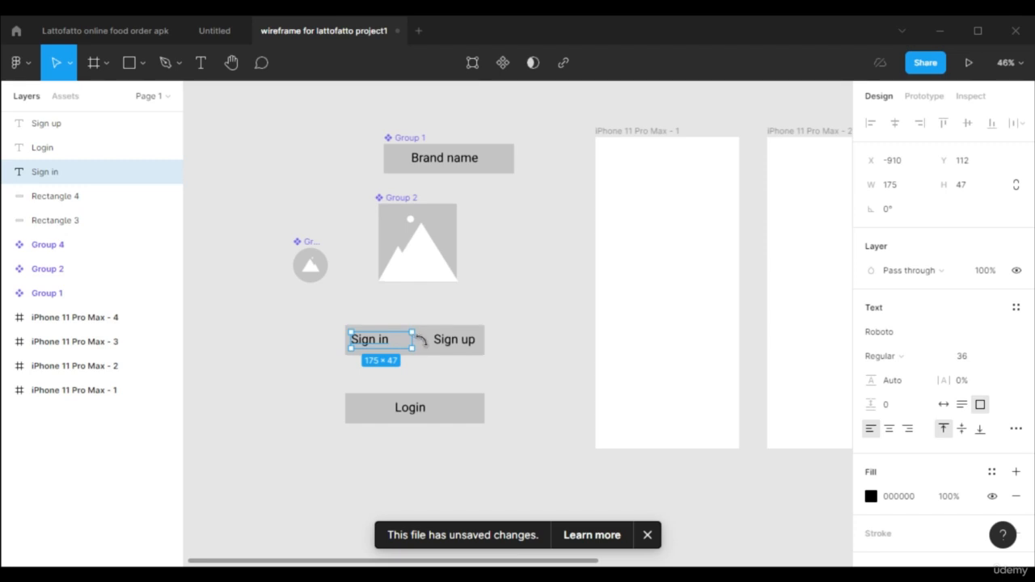
pyautogui.keyDown('shift'); pyautogui.click(445, 342); pyautogui.keyUp('shift')
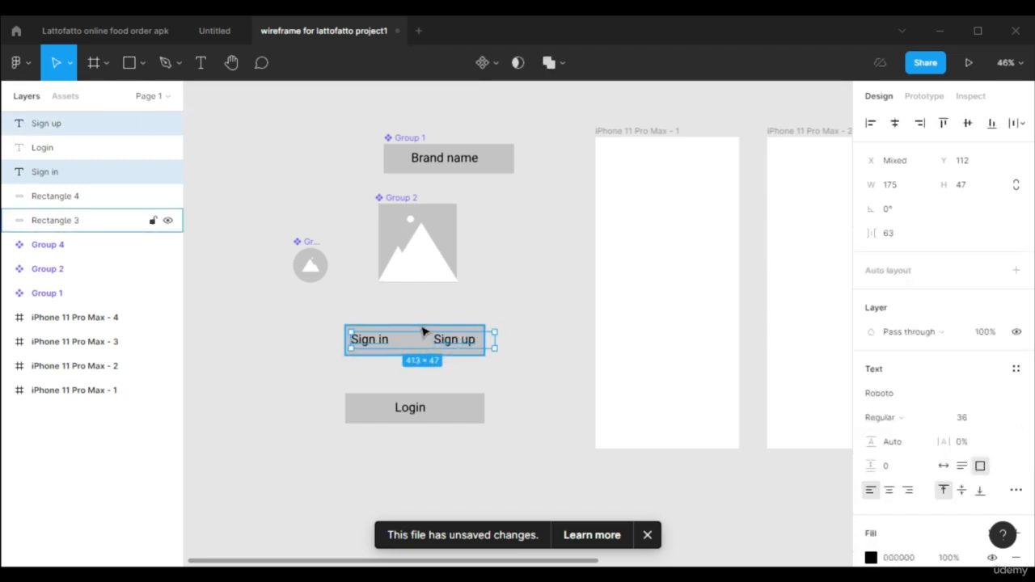
pyautogui.keyDown('shift'); pyautogui.click(422, 332); pyautogui.keyUp('shift')
pyautogui.hotkey('ctrl', 'g')
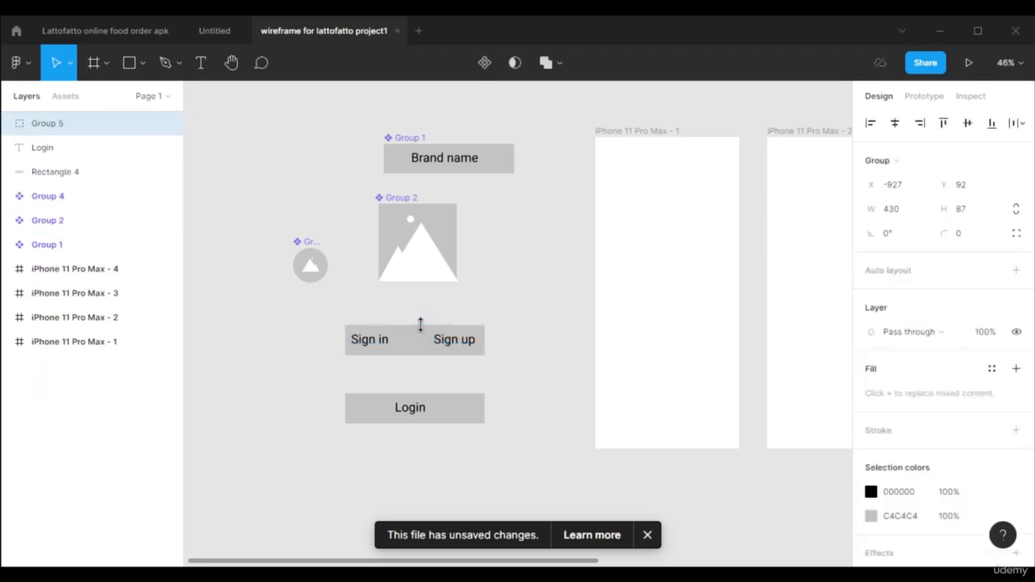
pyautogui.click(483, 64)
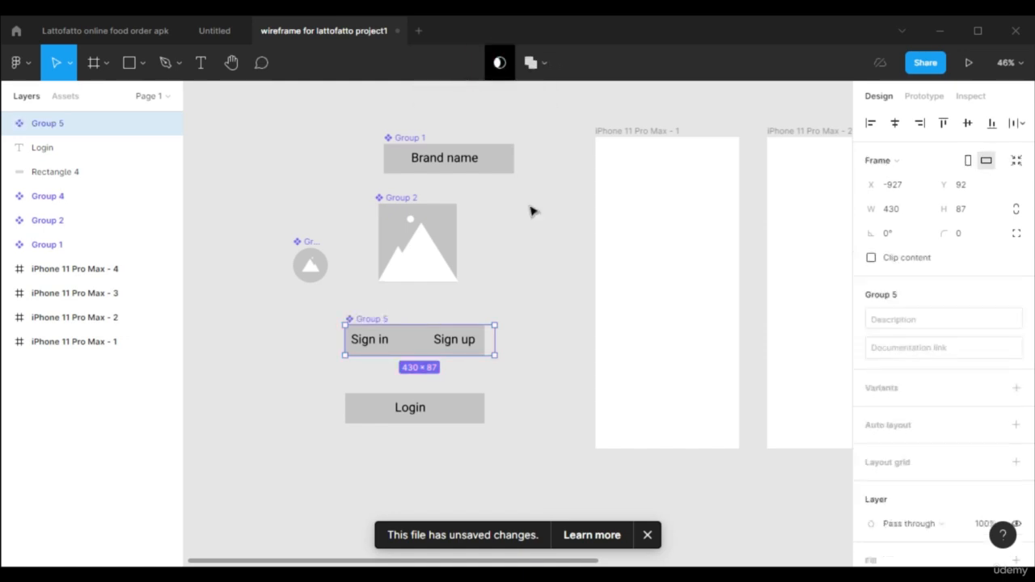
# Turn the lower grey rectangle and its "Login" text into one component.
pyautogui.click(450, 419)
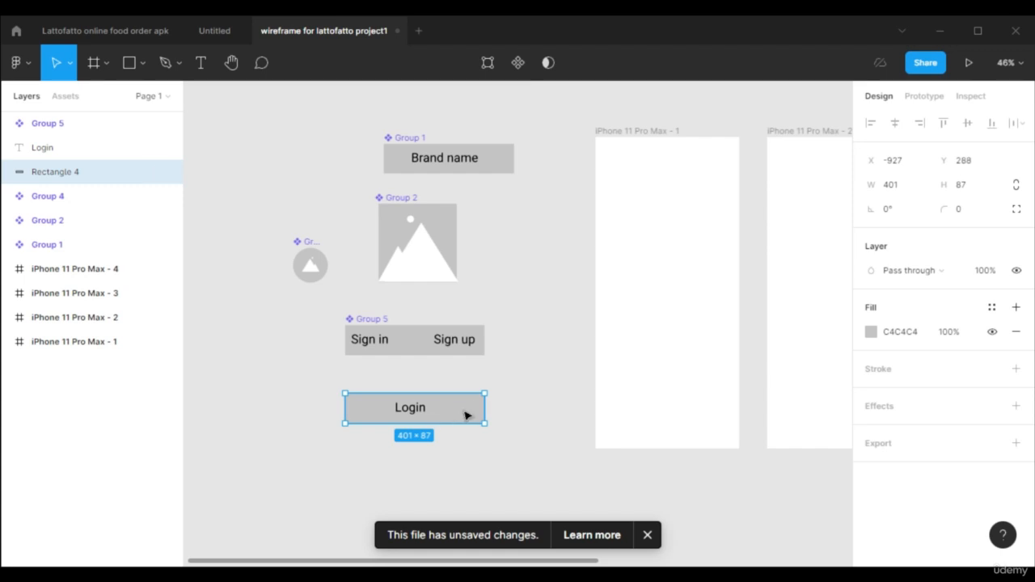
pyautogui.keyDown('shift'); pyautogui.click(417, 408); pyautogui.keyUp('shift')
pyautogui.click(483, 64)
# Make a separate "Sign up" button component below the Login component from a relabelled copy of it.
pyautogui.scroll(-3, 559, 370)
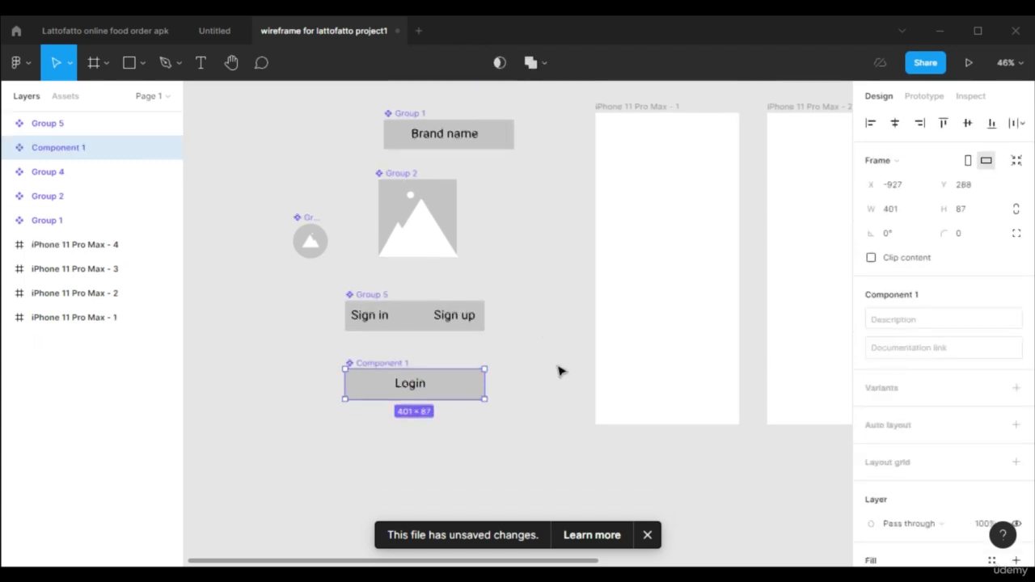
pyautogui.moveTo(452, 321); pyautogui.dragTo(453, 400)
pyautogui.doubleClick(414, 403)
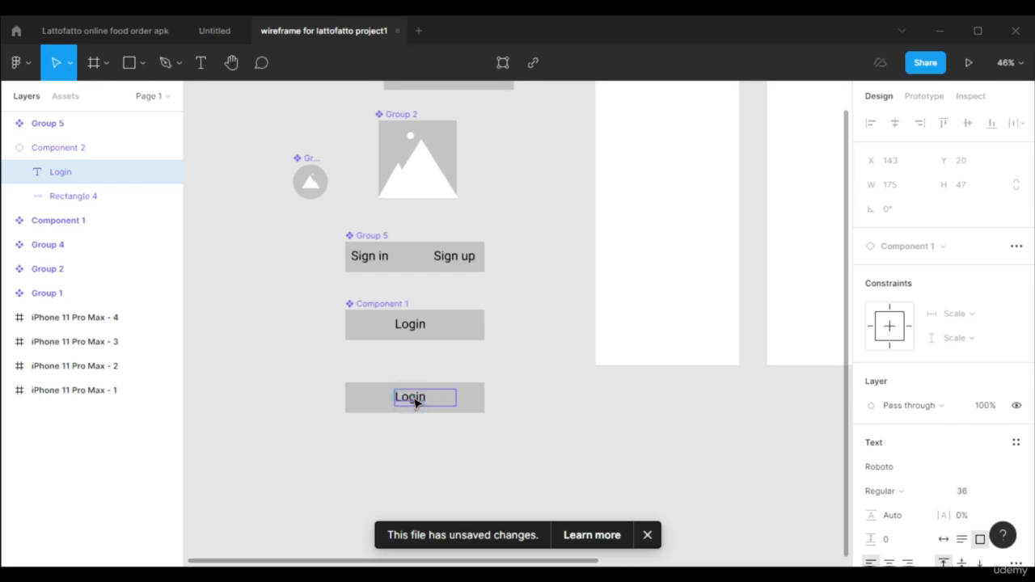
pyautogui.doubleClick(414, 397)
pyautogui.write('Sign up')
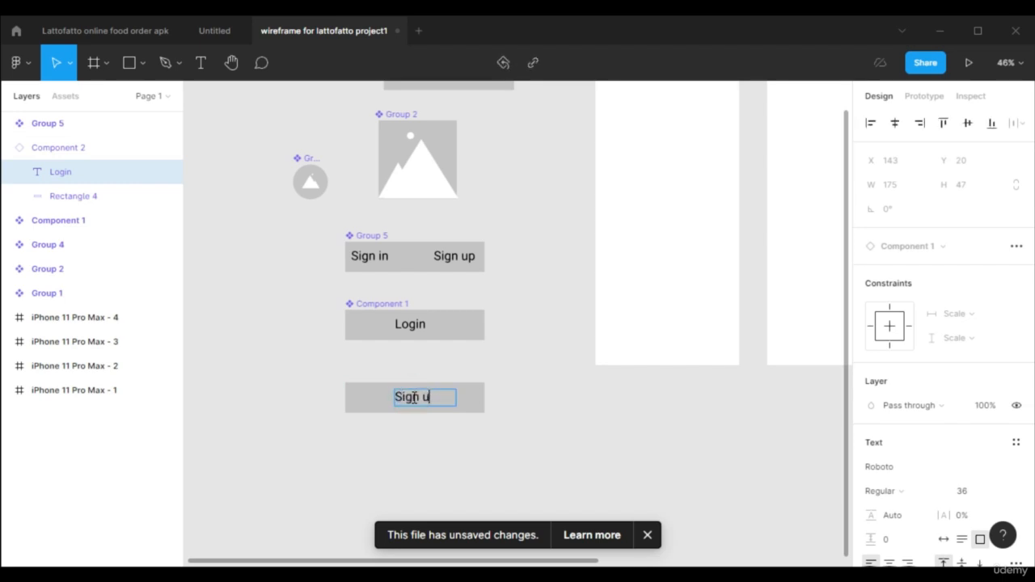
pyautogui.press('Escape')
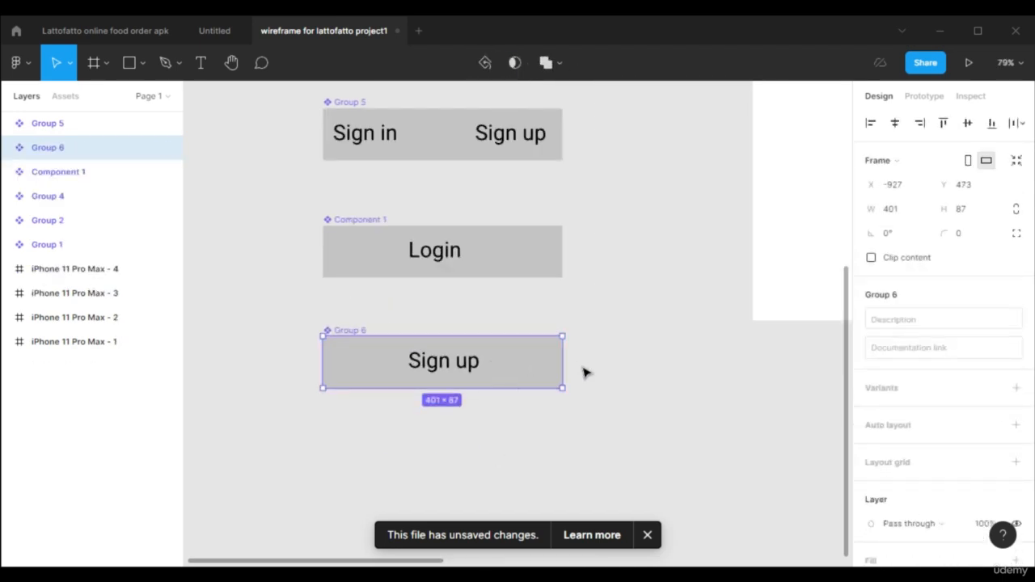
# Dismiss the unsaved-changes notice and bring all components and the first phone frame into view.
pyautogui.scroll(-3, 620, 383)
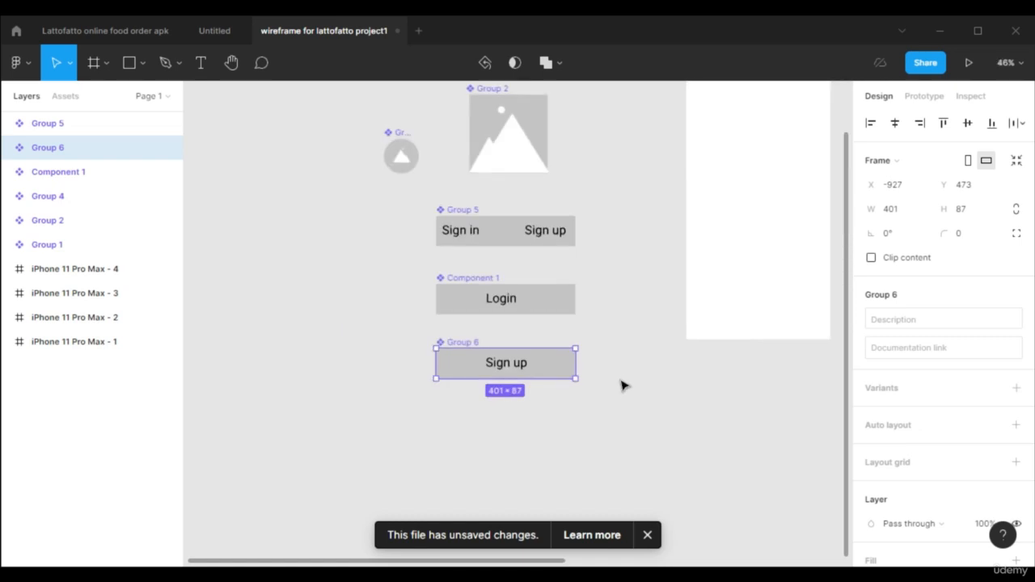
pyautogui.scroll(2, 623, 386)
pyautogui.scroll(-1, 621, 385)
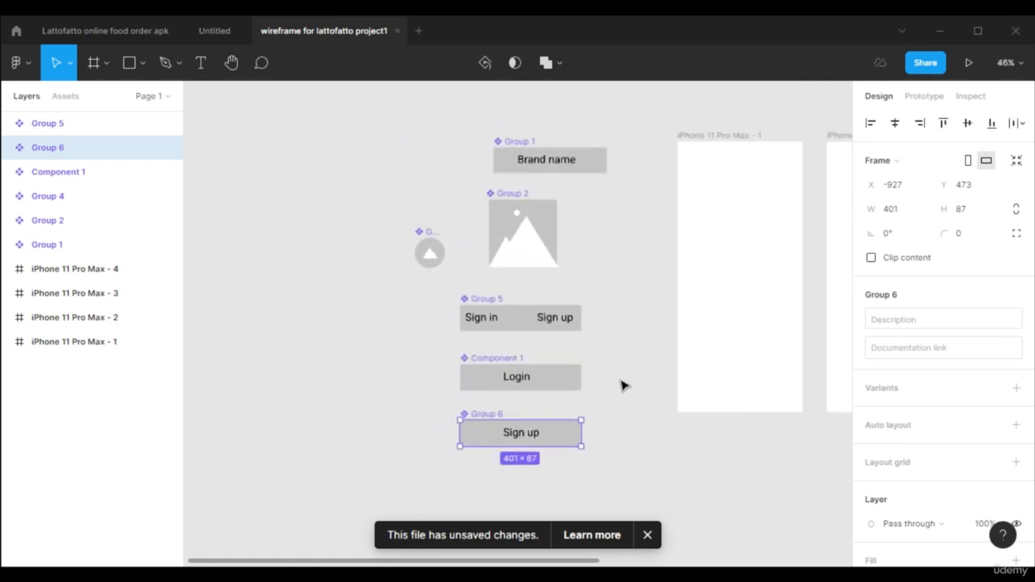
pyautogui.click(648, 534)
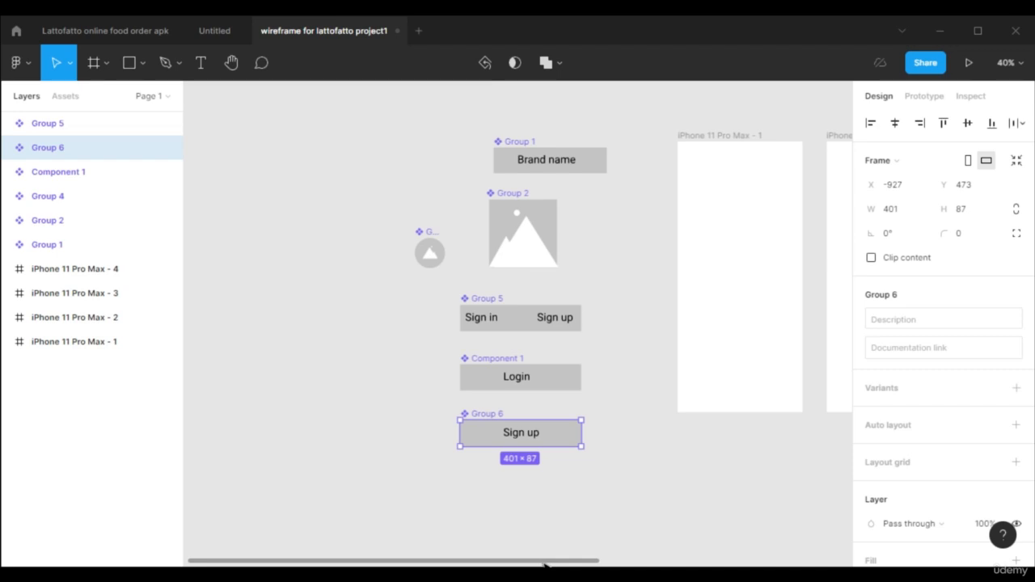
pyautogui.moveTo(542, 560); pyautogui.dragTo(596, 560)
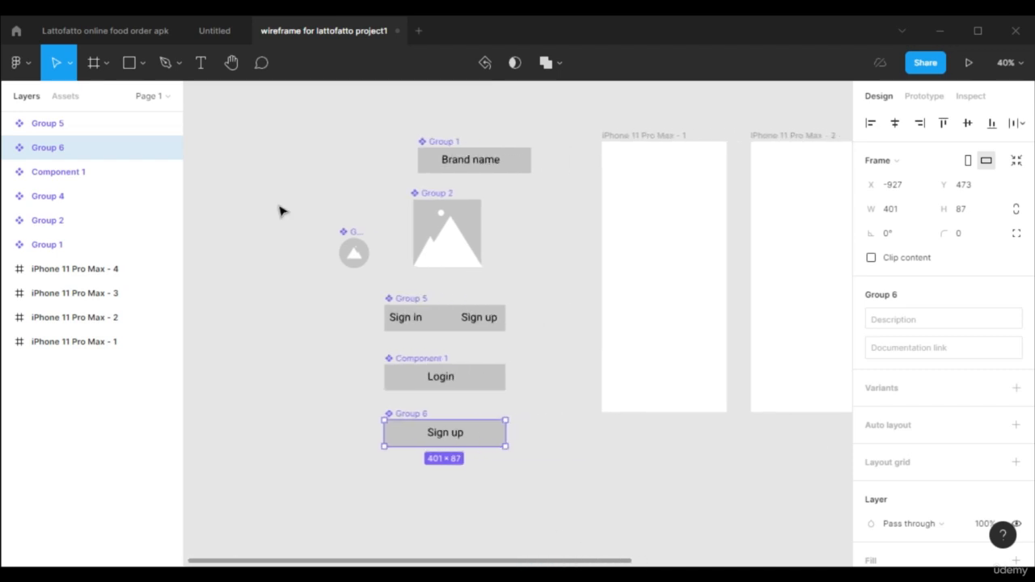
# Enable the "feather icons + extra" team library for this file.
pyautogui.click(65, 97)
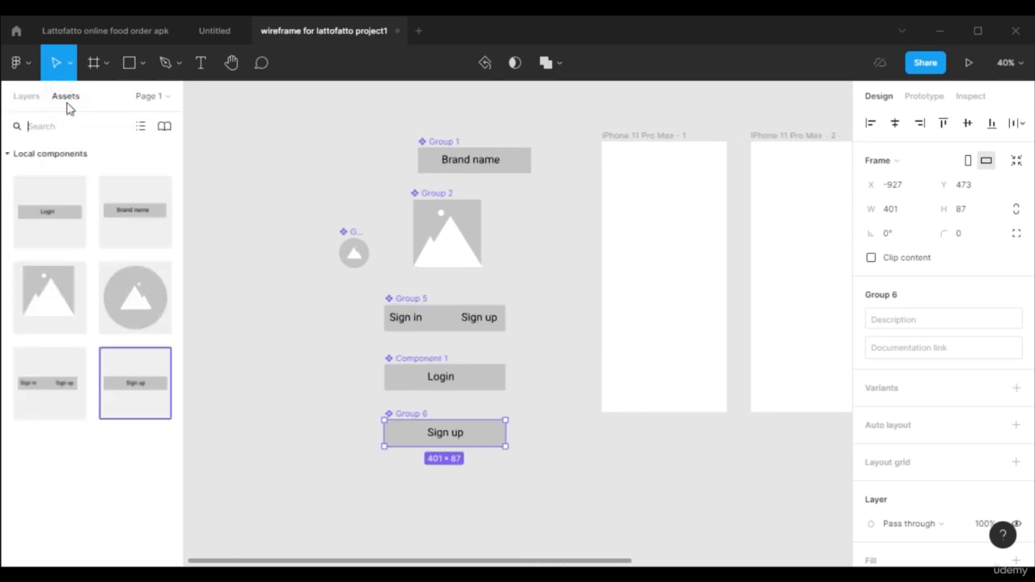
pyautogui.click(164, 126)
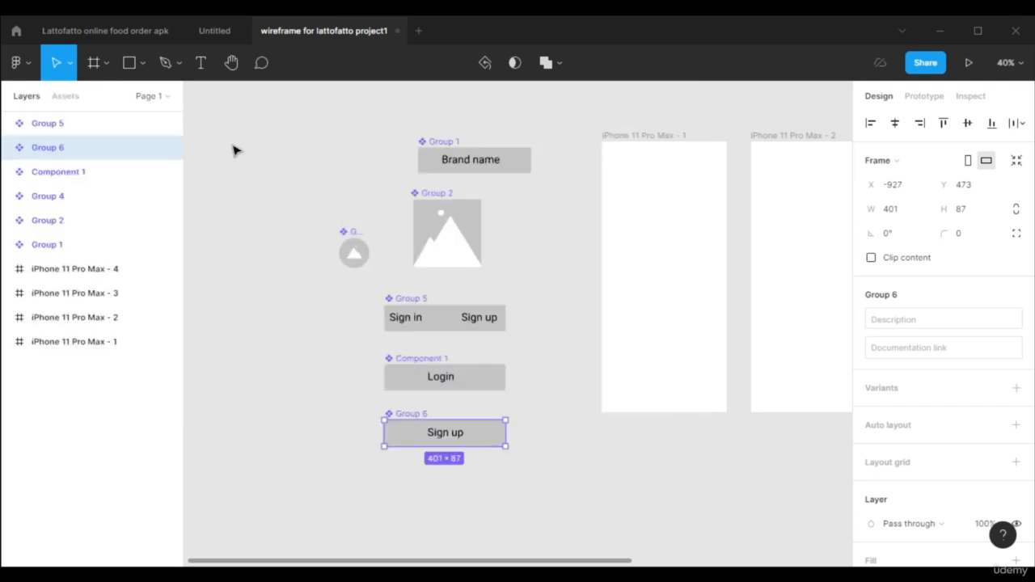
pyautogui.click(59, 99)
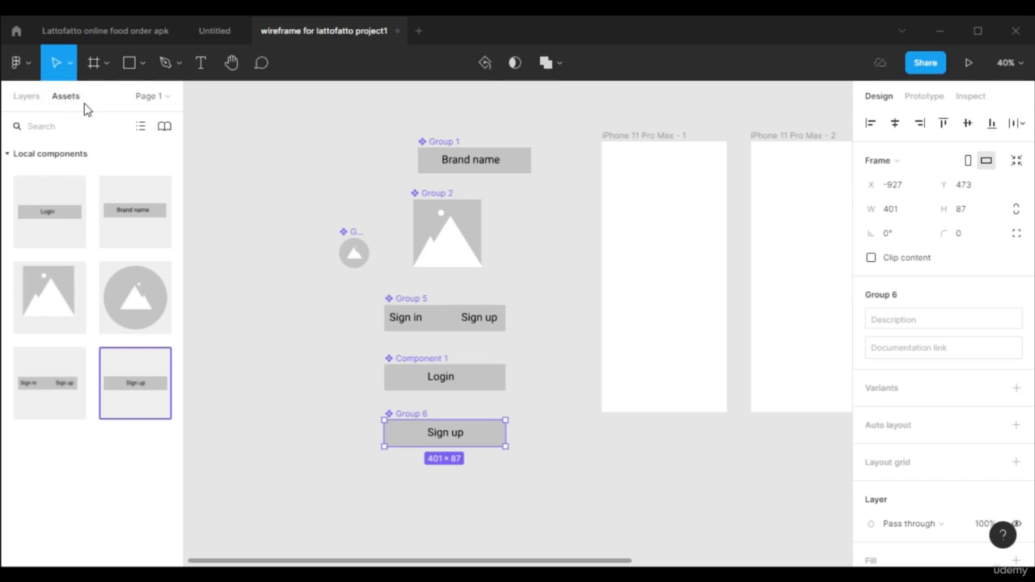
pyautogui.click(165, 128)
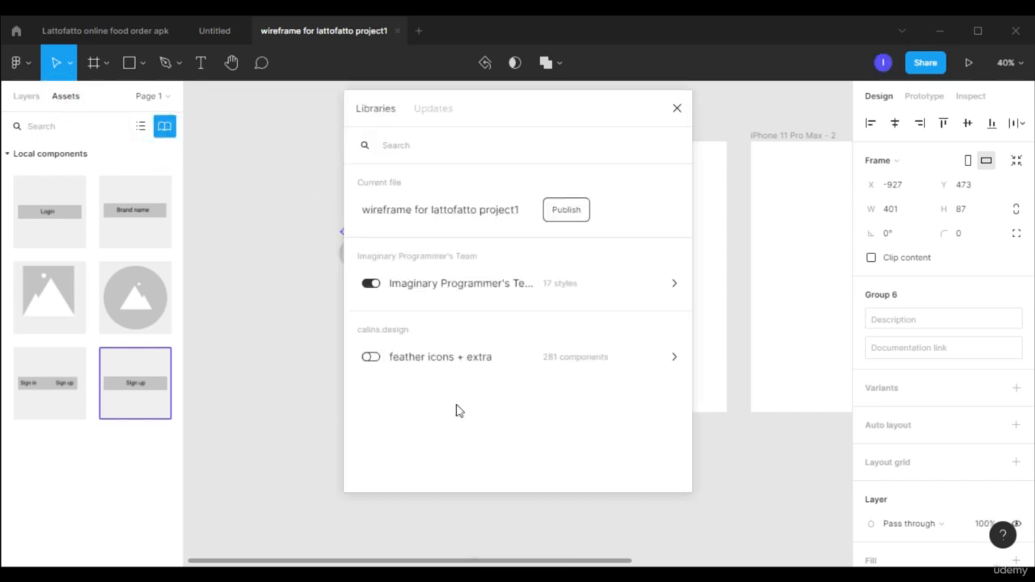
pyautogui.click(371, 357)
pyautogui.click(676, 107)
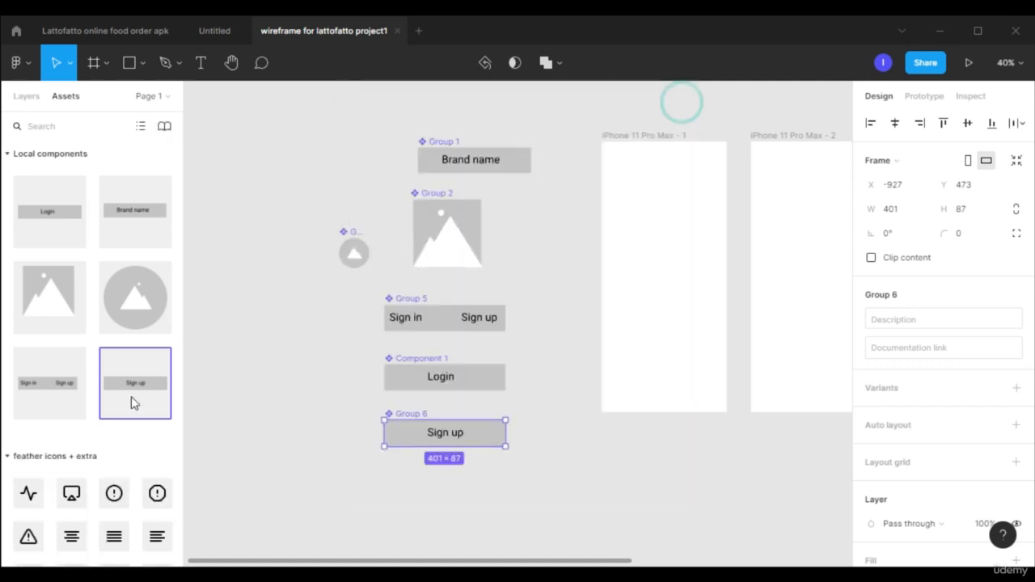
# Place the align-justify icon from the feather icons library between the mountain image and the first iPhone frame.
pyautogui.scroll(-5, 102, 416)
pyautogui.scroll(5, 81, 377)
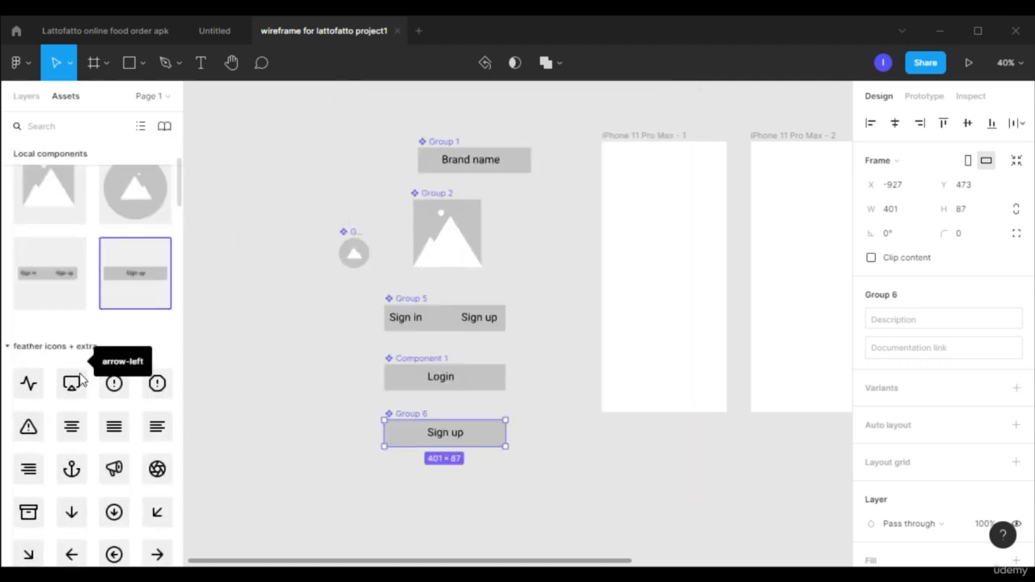
pyautogui.scroll(-2, 91, 382)
pyautogui.click(108, 396)
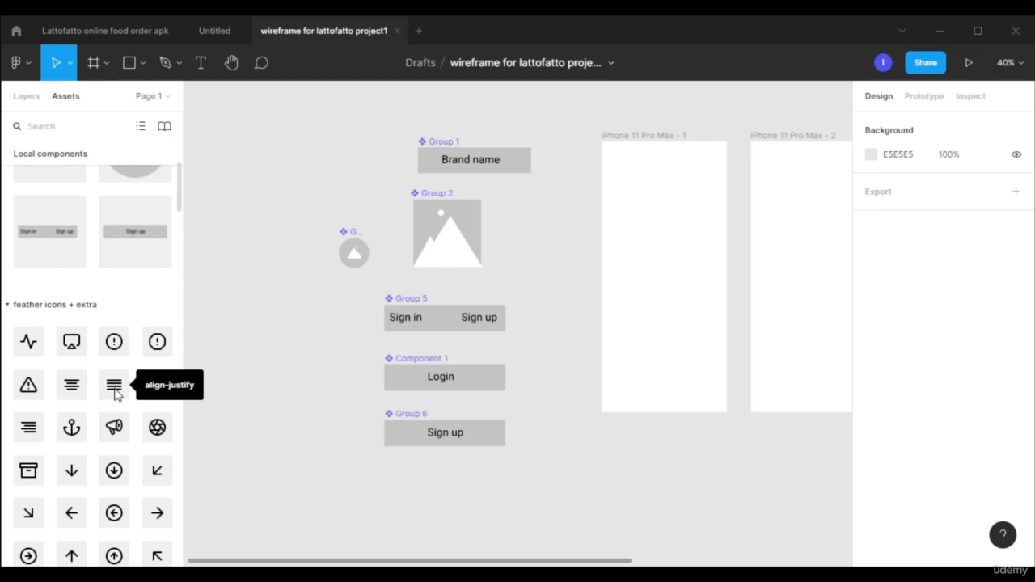
pyautogui.moveTo(114, 391); pyautogui.dragTo(547, 249)
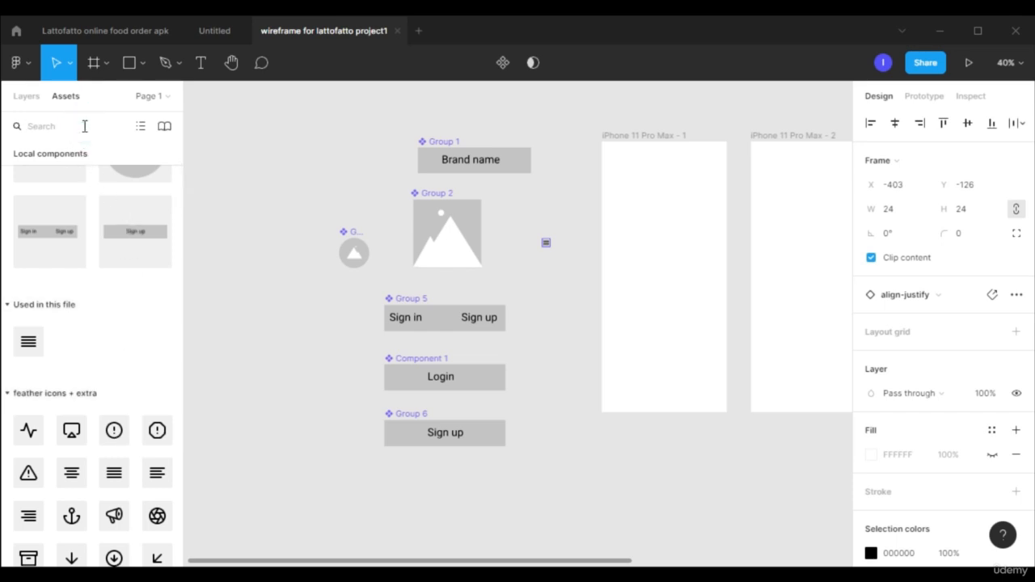
# Search the assets for the facebook icon, place it just below the align-justify icon, and clear the search.
pyautogui.write('t')
pyautogui.moveTo(28, 171); pyautogui.dragTo(546, 267)
pyautogui.click(116, 126)
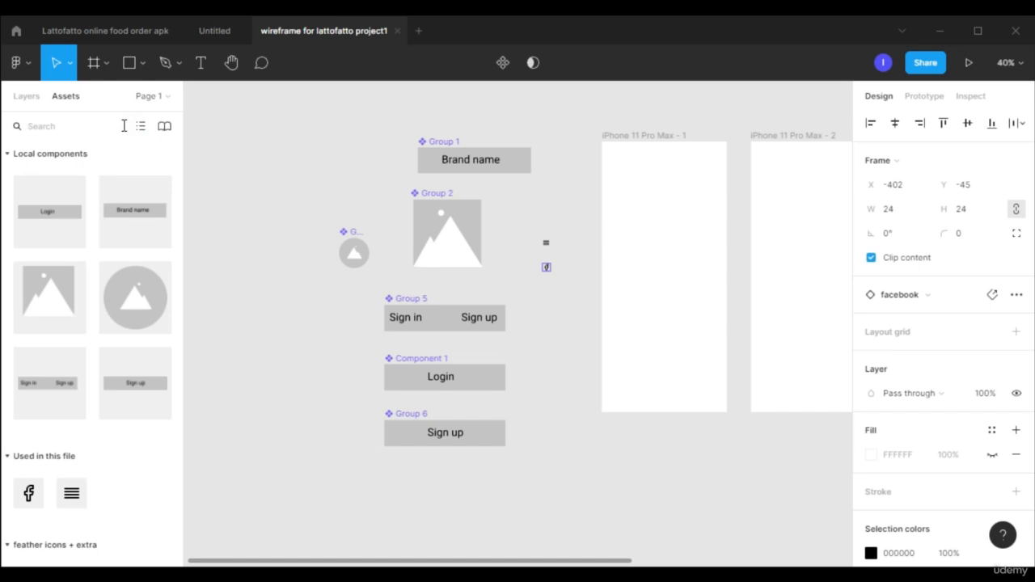
# Search the assets for the twitter icon, place it below the facebook icon, and clear the search.
pyautogui.write('tw')
pyautogui.moveTo(28, 183); pyautogui.dragTo(554, 321)
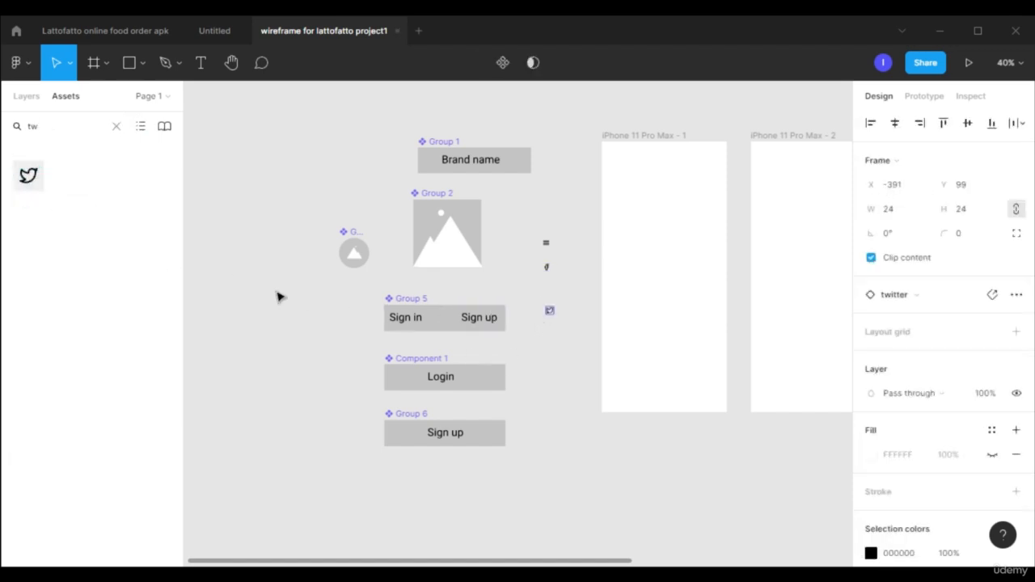
pyautogui.click(117, 127)
# Find the globe icon in the assets and place it between the facebook and twitter icons.
pyautogui.scroll(-5, 101, 211)
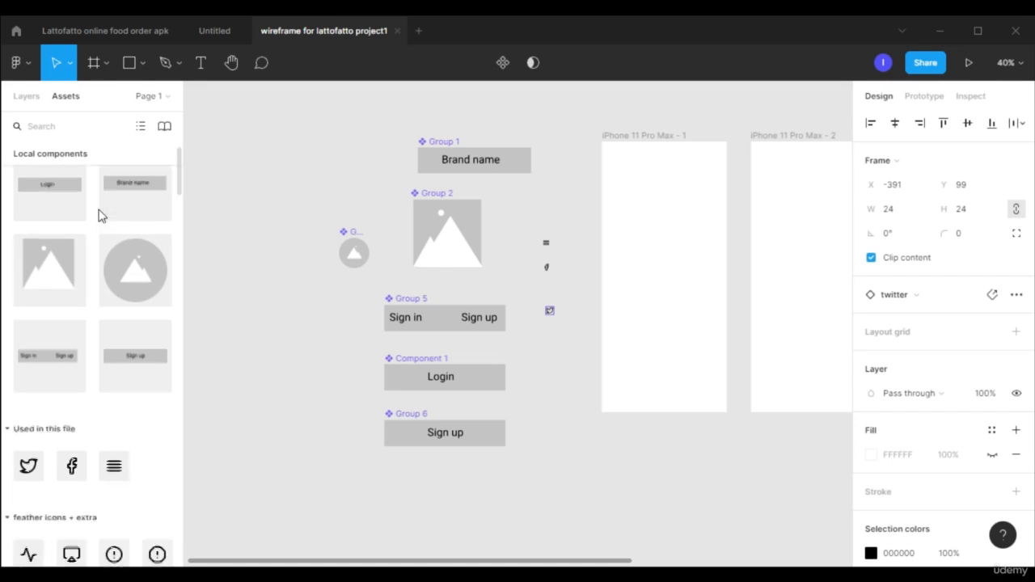
pyautogui.scroll(-2, 98, 232)
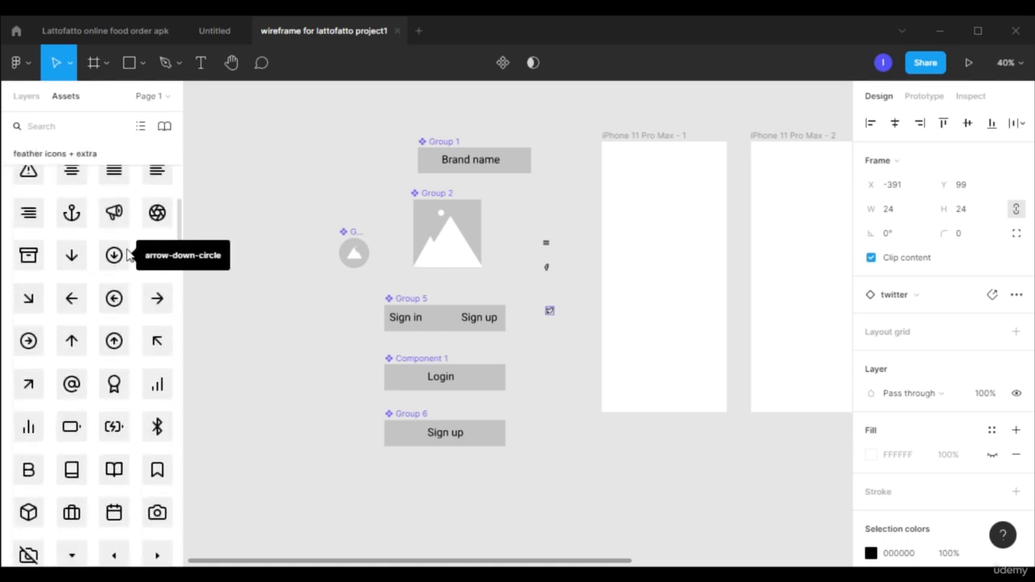
pyautogui.scroll(-1, 122, 253)
pyautogui.scroll(-5, 126, 254)
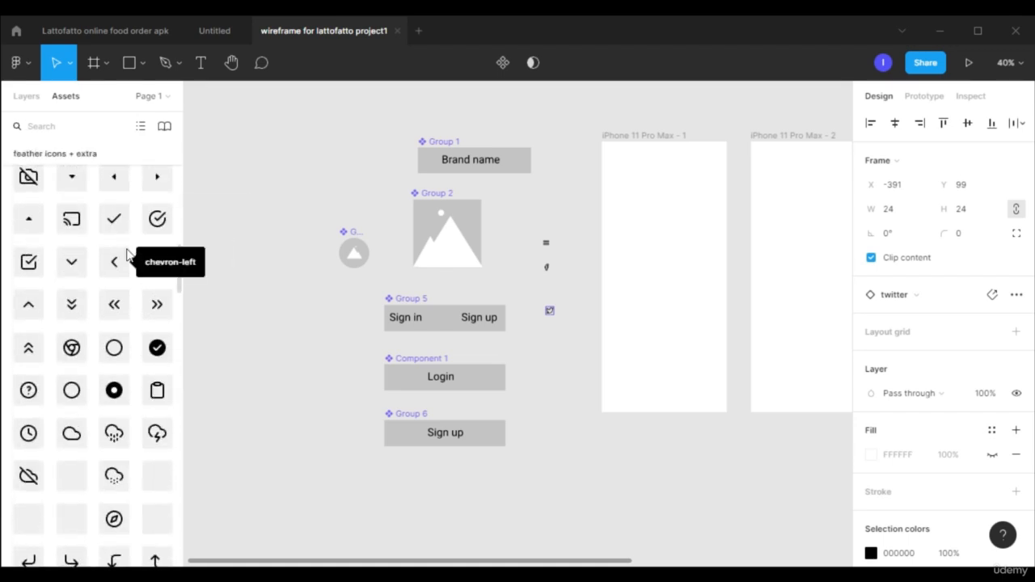
pyautogui.write('glo')
pyautogui.moveTo(31, 180); pyautogui.dragTo(555, 289)
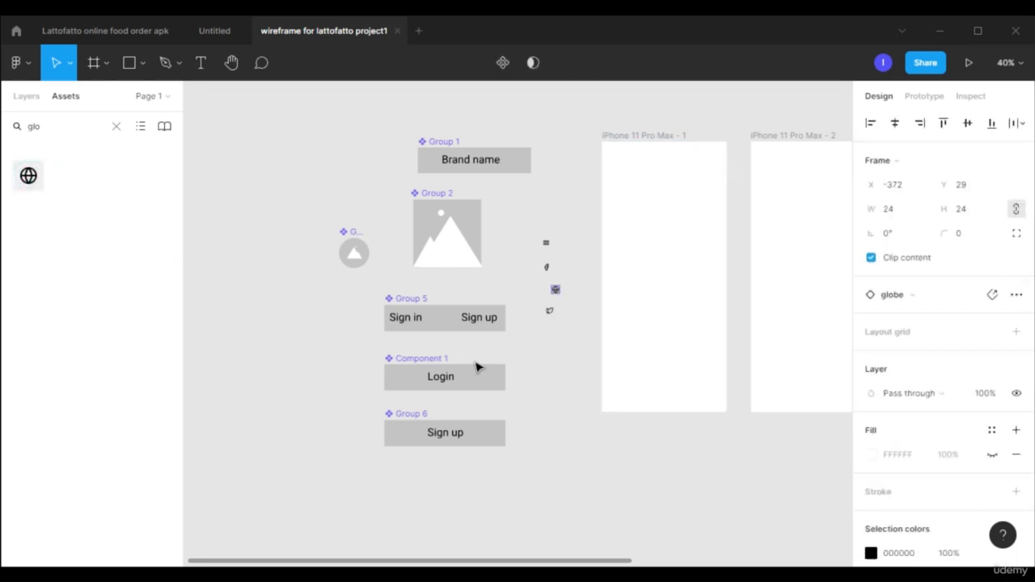
# Place a copy of the Brand name banner in the iPhone 11 Pro Max - 1 frame and centre it vertically.
pyautogui.click(26, 96)
pyautogui.hscroll(2, 517, 324)
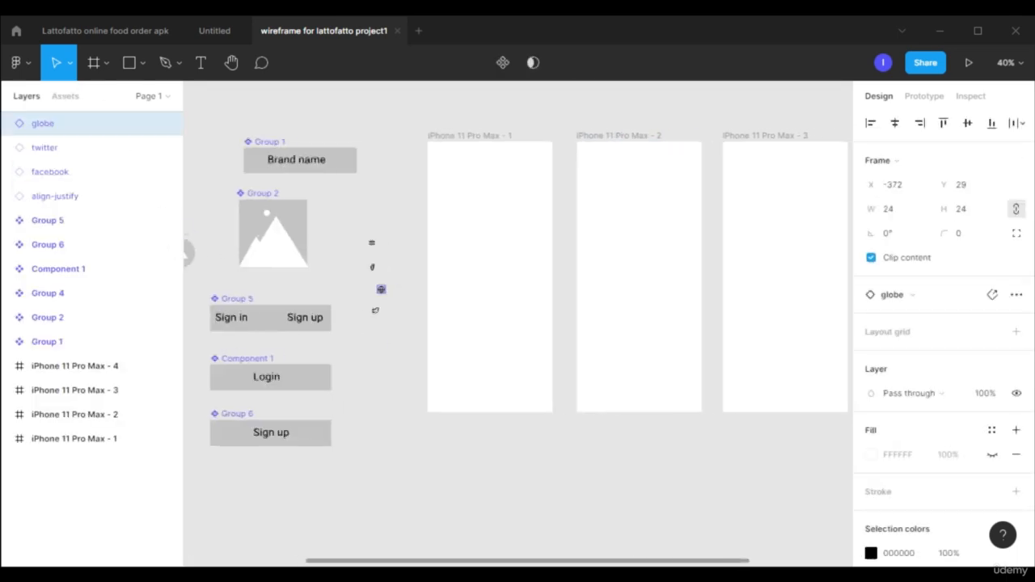
pyautogui.hscroll(-1, 518, 323)
pyautogui.hscroll(1, 518, 323)
pyautogui.hscroll(-3, 320, 279)
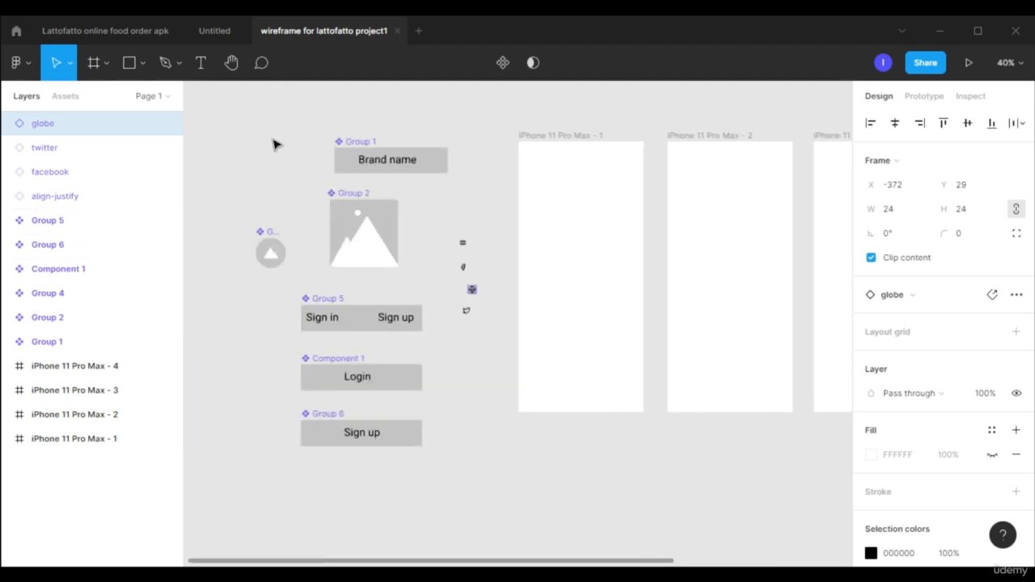
pyautogui.click(420, 169)
pyautogui.moveTo(435, 167); pyautogui.dragTo(625, 288)
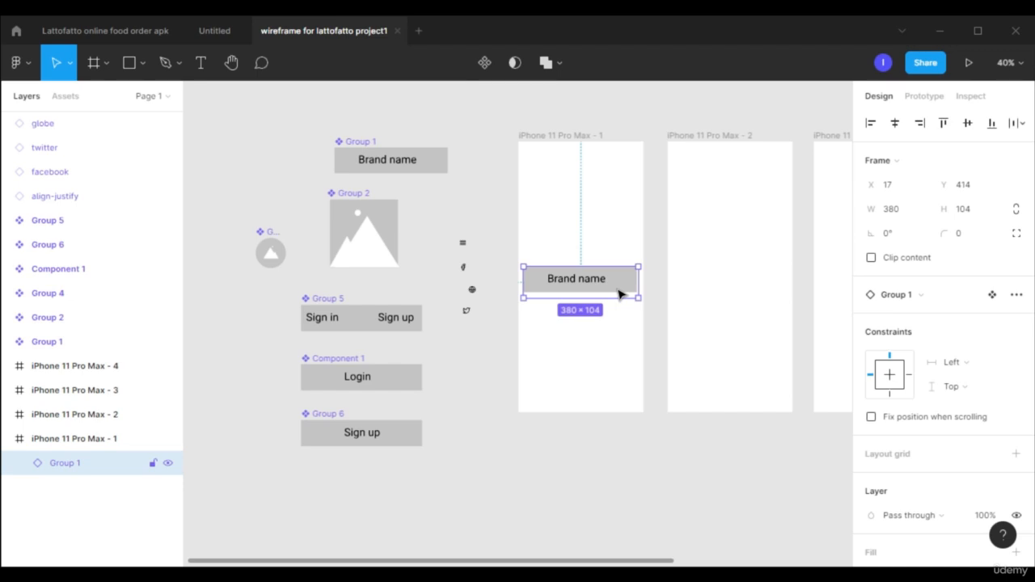
pyautogui.click(967, 125)
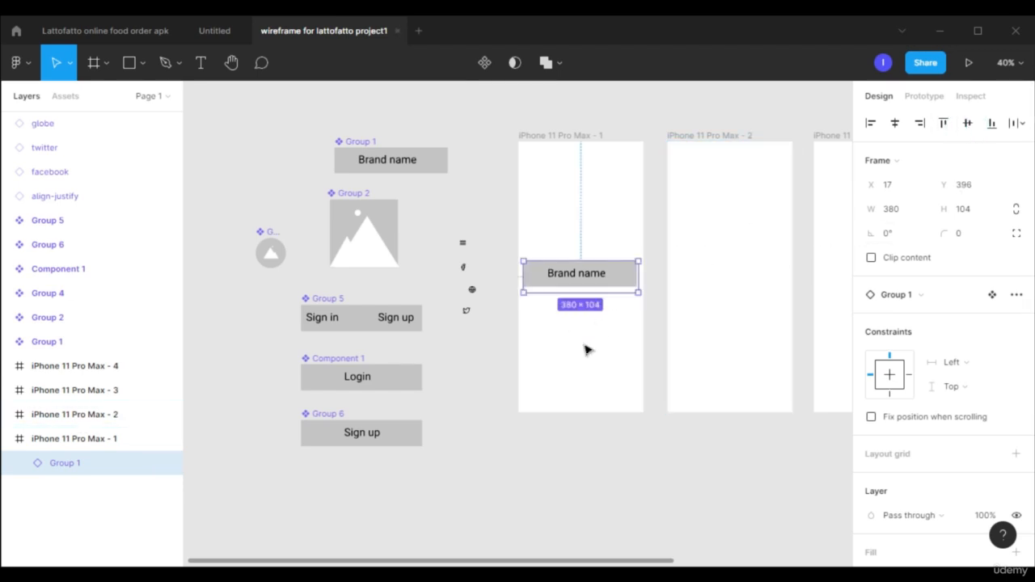
# Rename the first phone frame "brand name" and the second one "sign in".
pyautogui.click(577, 136)
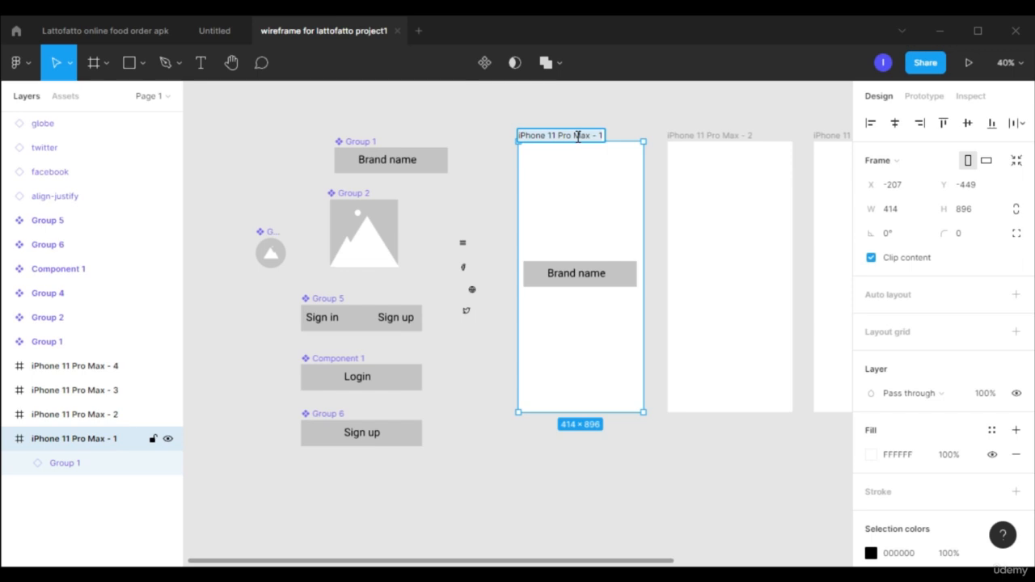
pyautogui.write('brand name')
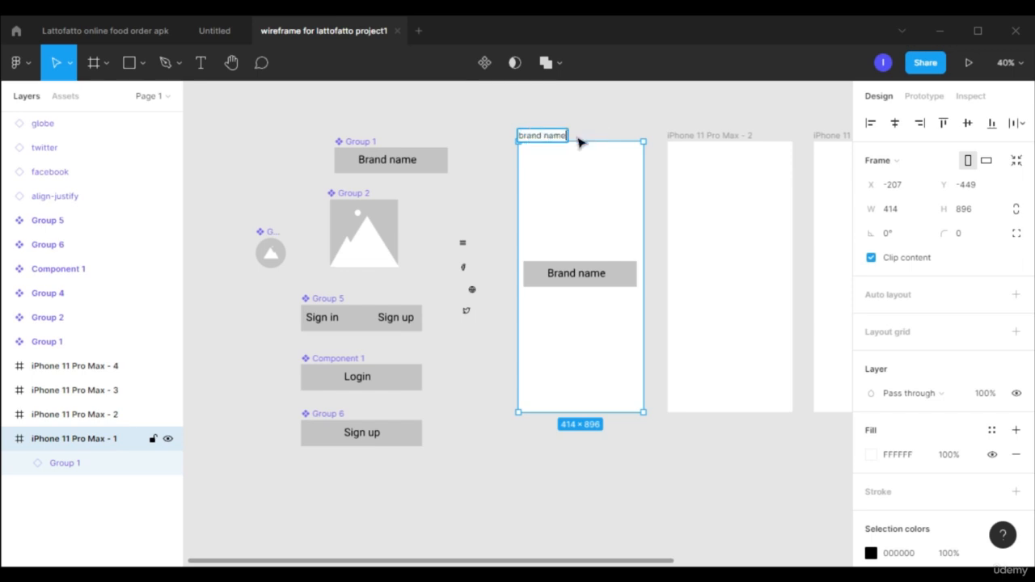
pyautogui.press('Return')
pyautogui.doubleClick(717, 136)
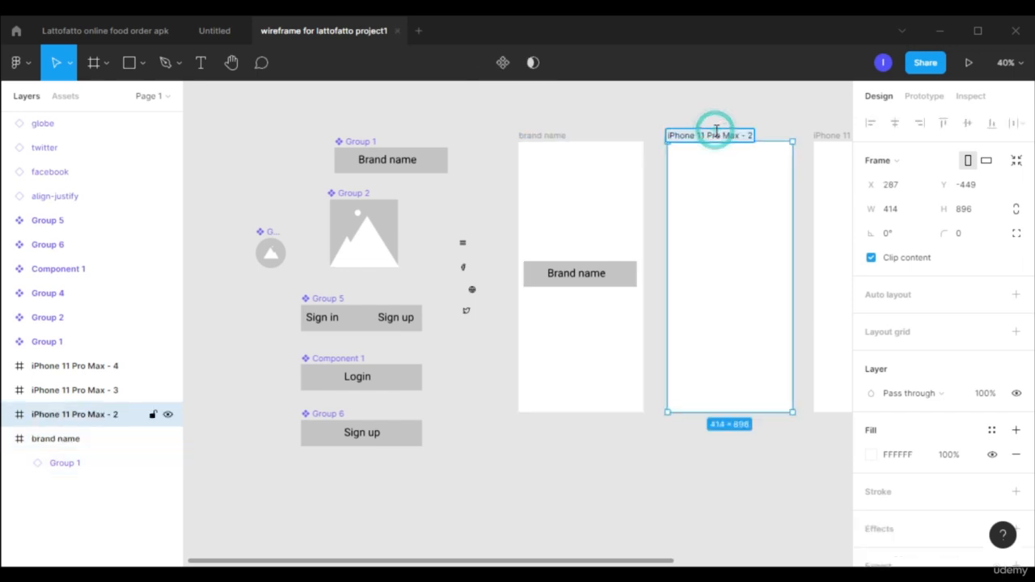
pyautogui.press('BackSpace')
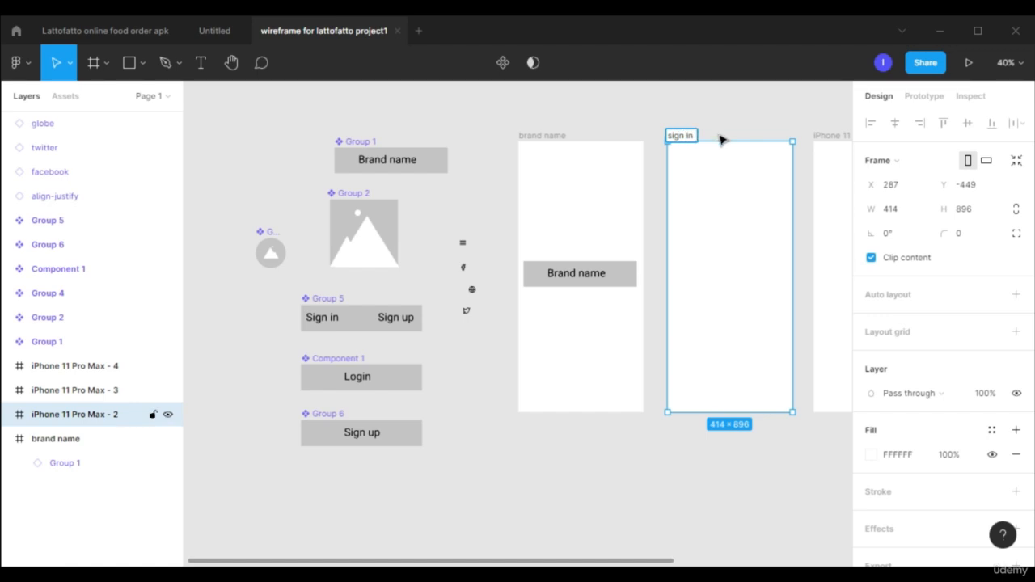
pyautogui.write('sign in')
pyautogui.press('Return')
# Rename the third phone frame "sign up" and the fourth one "menu".
pyautogui.moveTo(651, 563); pyautogui.dragTo(776, 560)
pyautogui.doubleClick(651, 136)
pyautogui.press('BackSpace')
pyautogui.write('sign up')
pyautogui.press('Return')
pyautogui.press('Return')
pyautogui.click(781, 136)
pyautogui.write('m')
pyautogui.press('Return')
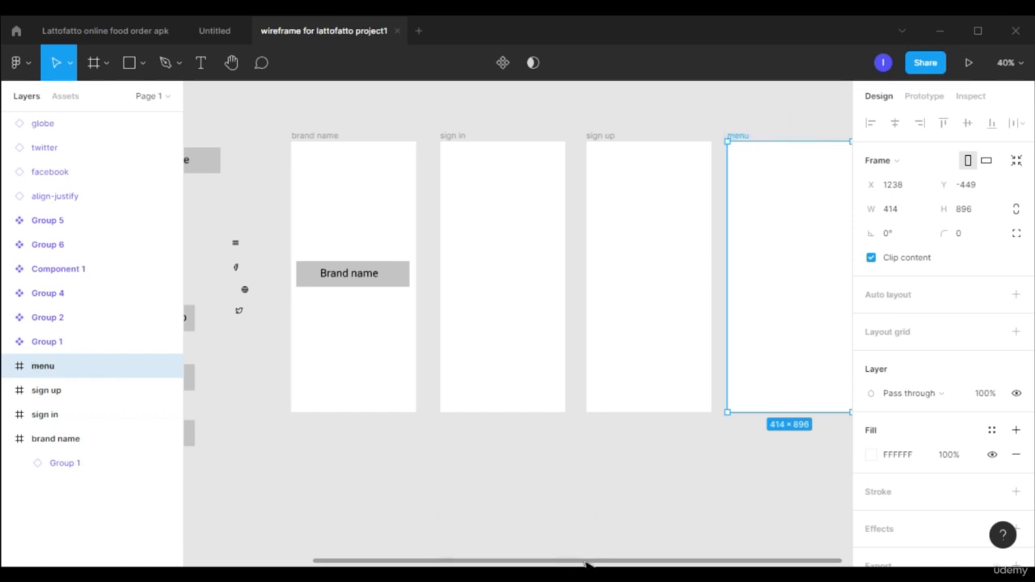
# Place a copy of the mountain image at the top of the sign in frame, stretched to about 490 × 281.
pyautogui.moveTo(582, 560); pyautogui.dragTo(519, 559)
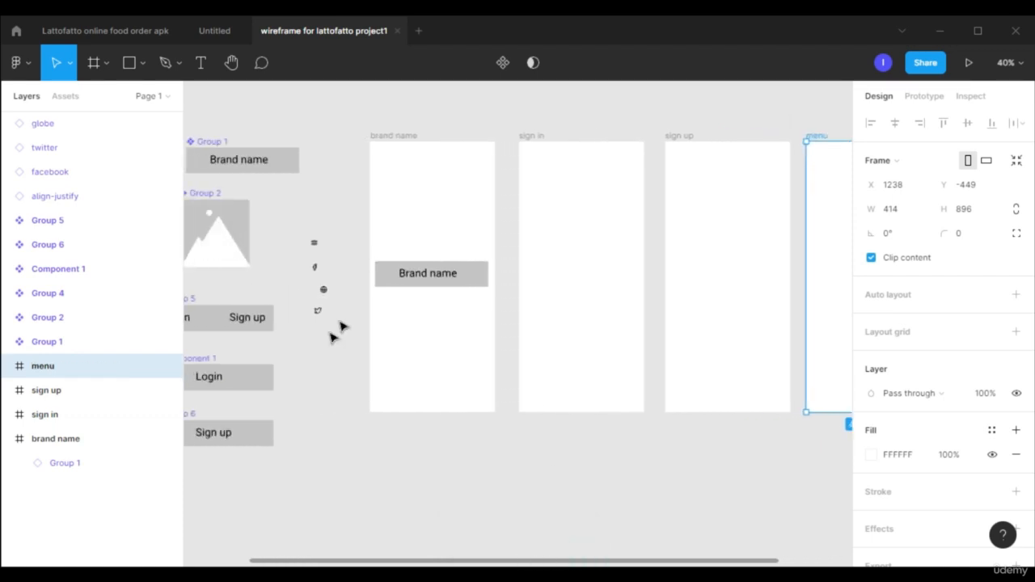
pyautogui.click(226, 233)
pyautogui.moveTo(221, 243); pyautogui.dragTo(516, 180)
pyautogui.moveTo(621, 180); pyautogui.dragTo(667, 179)
pyautogui.moveTo(590, 196); pyautogui.dragTo(582, 196)
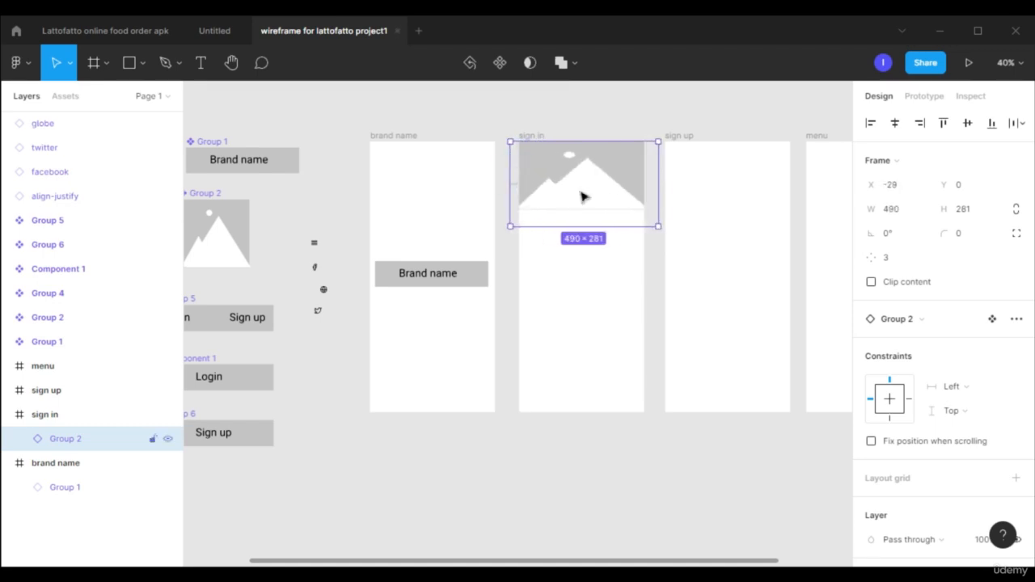
pyautogui.press('Escape')
# Copy the Brand name banner from the brand name frame onto the mountain image in the sign in frame.
pyautogui.click(461, 272)
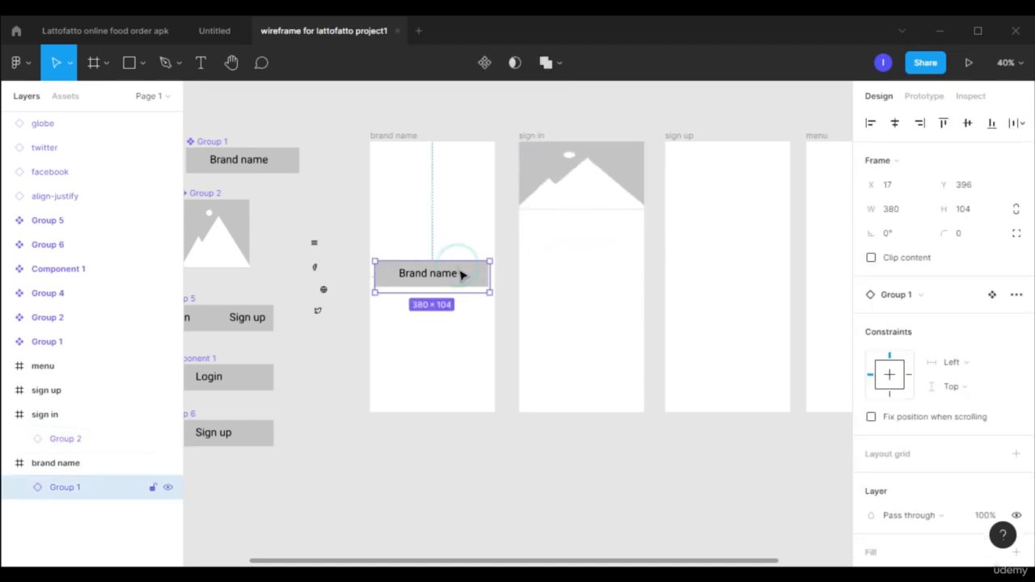
pyautogui.moveTo(464, 279); pyautogui.dragTo(620, 183)
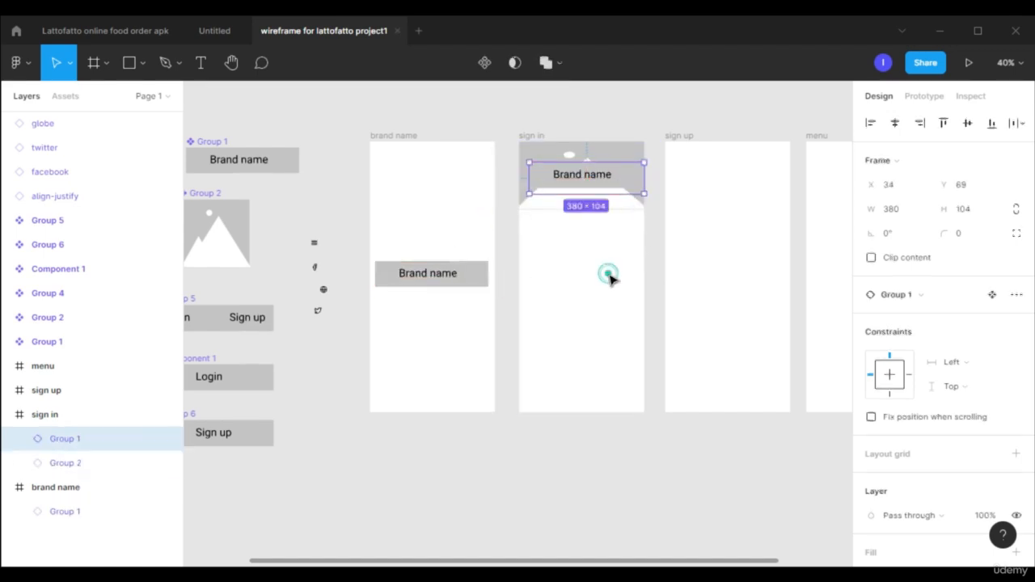
pyautogui.scroll(1, 608, 278)
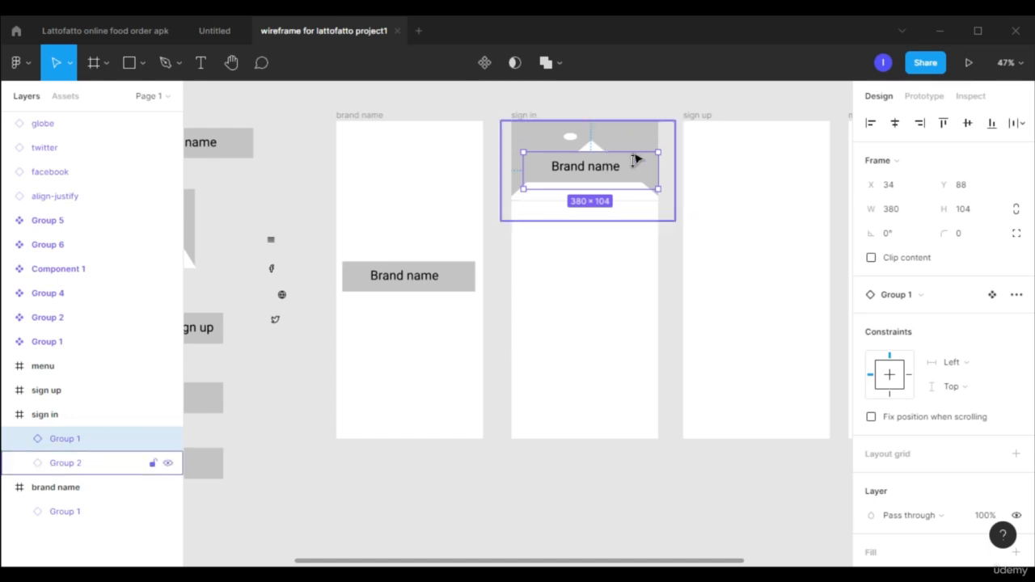
# Darken the grey fill of the main Brand name banner component to 5B5B5B.
pyautogui.scroll(-5, 962, 340)
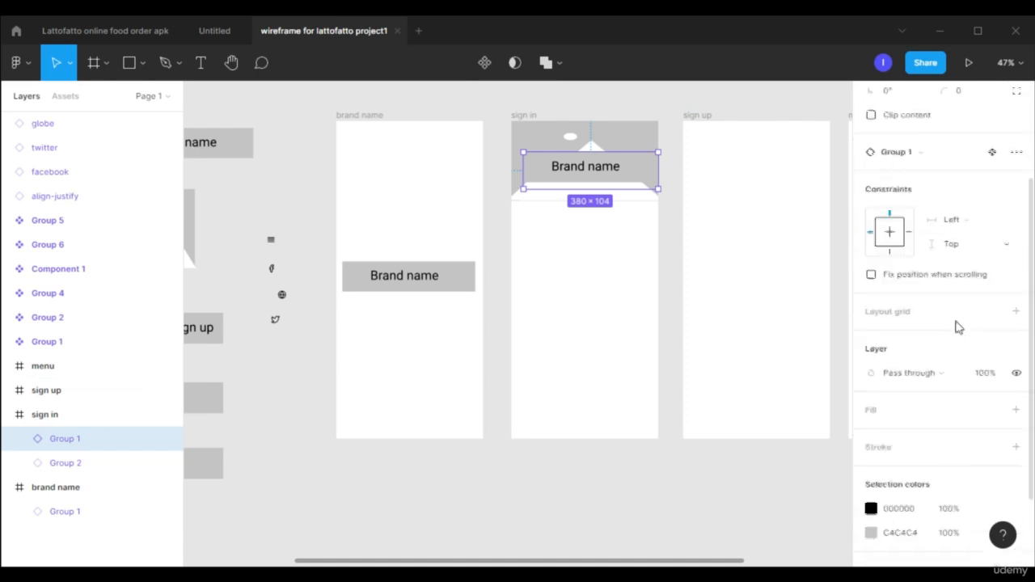
pyautogui.hscroll(-4, 792, 316)
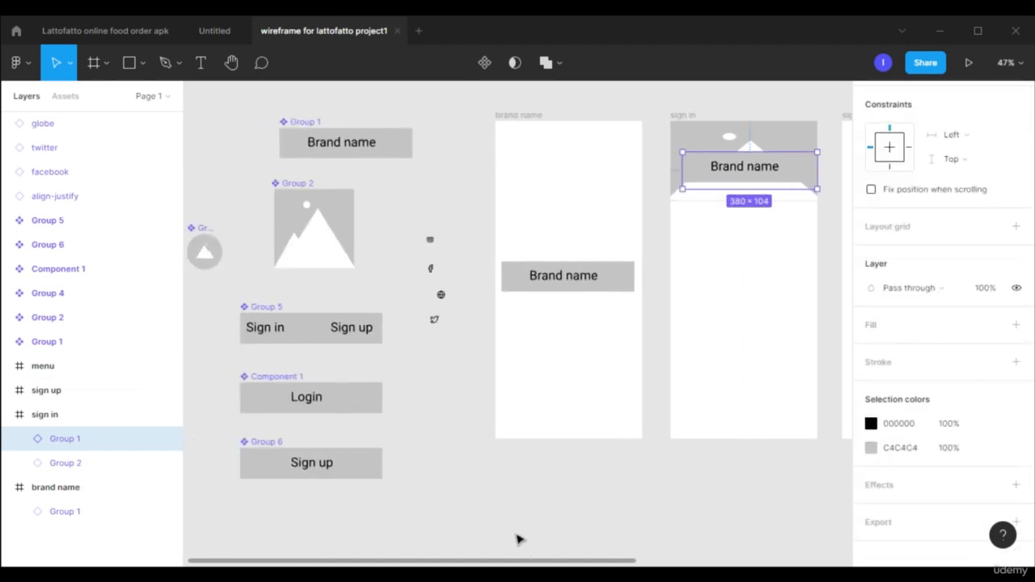
pyautogui.click(397, 141)
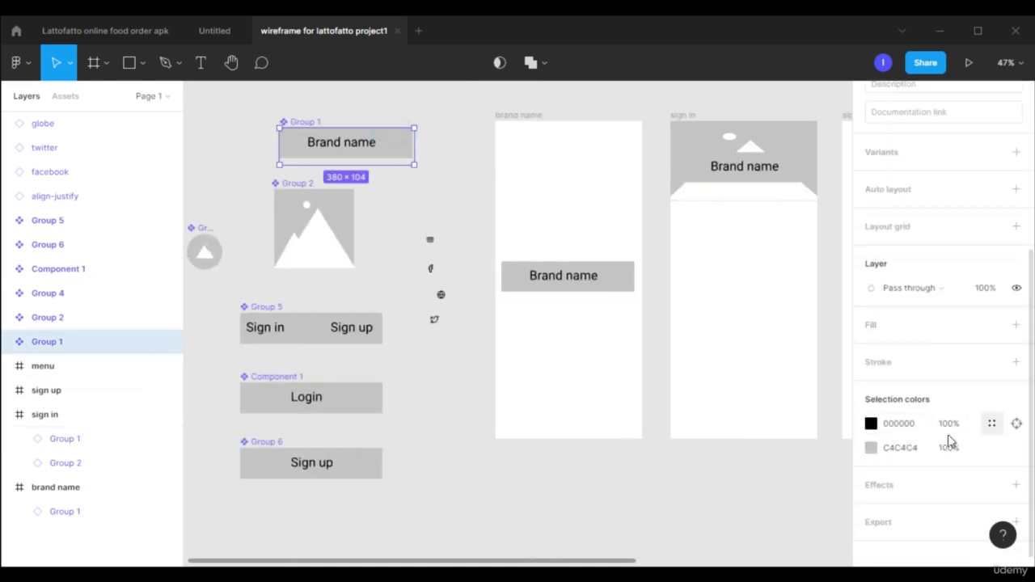
pyautogui.click(871, 447)
pyautogui.moveTo(673, 300); pyautogui.dragTo(663, 314)
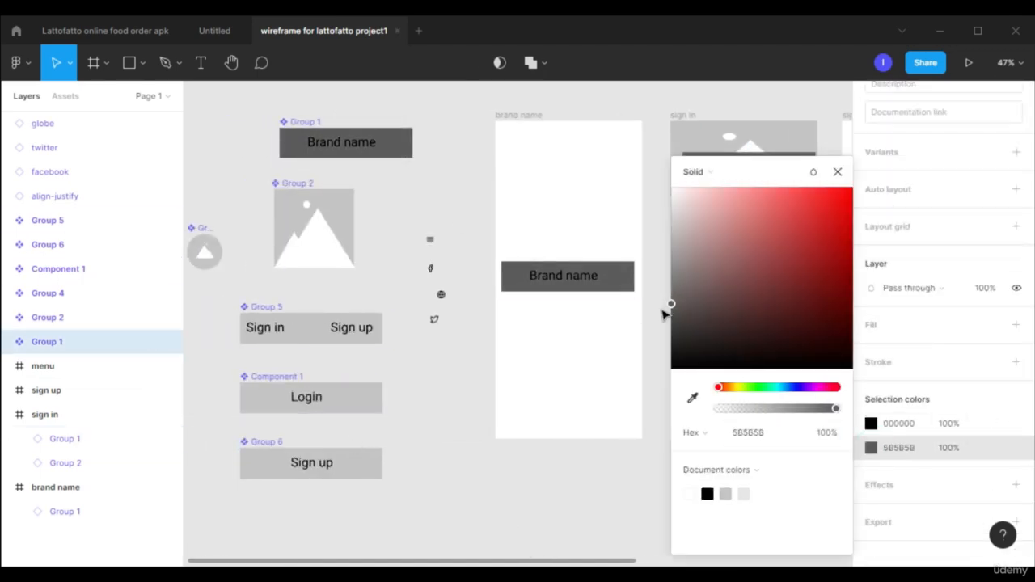
pyautogui.click(835, 175)
pyautogui.click(833, 264)
# Place a copy of the Sign in / Sign up bar below the mountain image in the sign in frame.
pyautogui.moveTo(595, 562); pyautogui.dragTo(583, 515)
pyautogui.click(318, 333)
pyautogui.moveTo(317, 332); pyautogui.dragTo(746, 256)
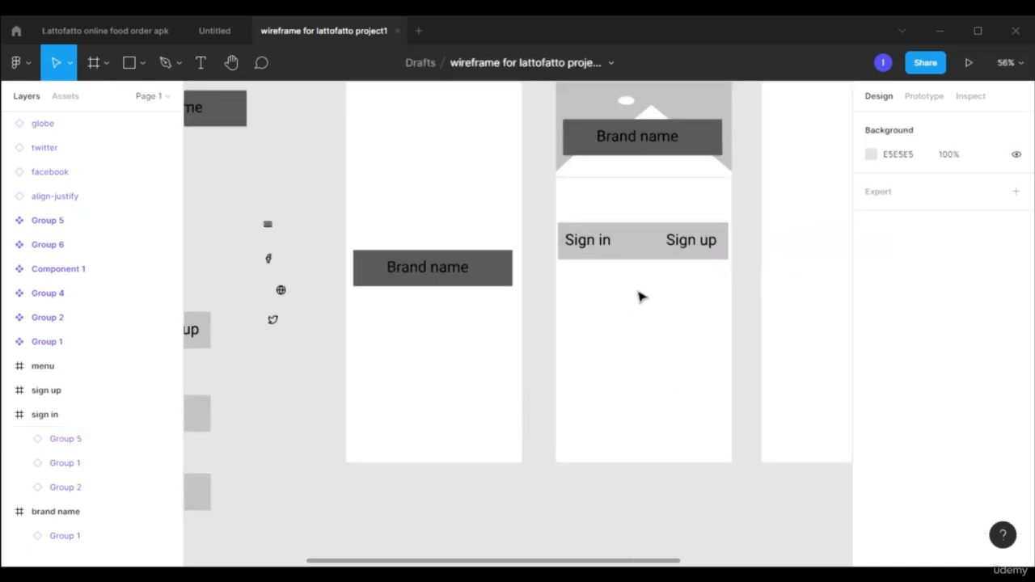
# Draw a nearly horizontal line about 289 wide below the Sign in / Sign up bar in the sign in frame.
pyautogui.click(142, 62)
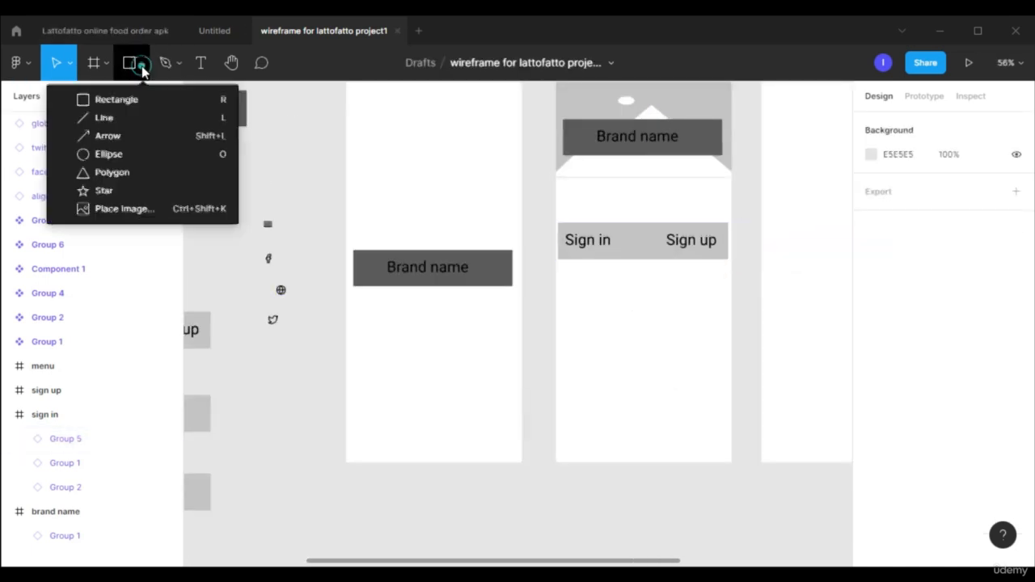
pyautogui.click(101, 117)
pyautogui.moveTo(581, 290); pyautogui.dragTo(705, 298)
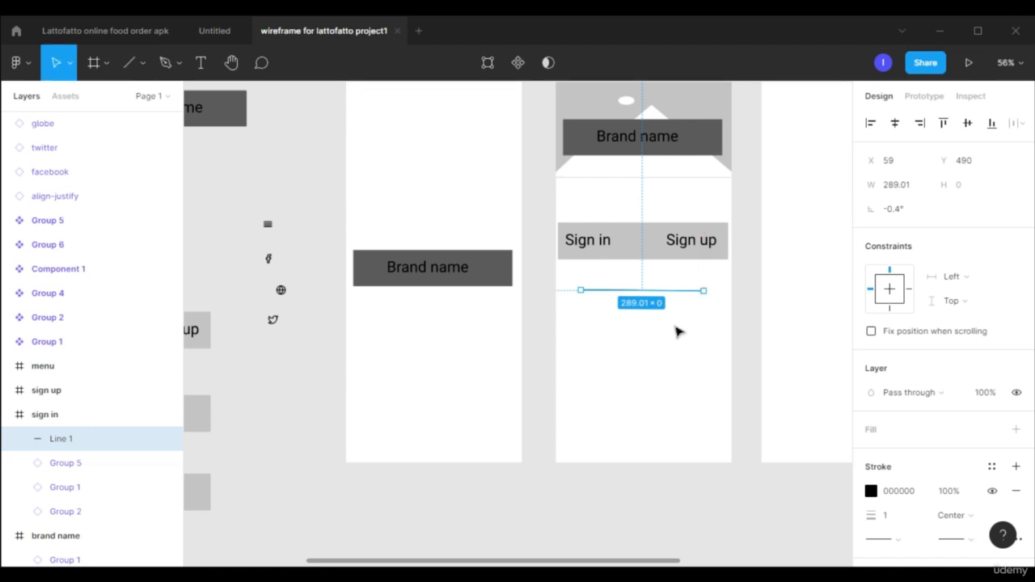
pyautogui.click(673, 376)
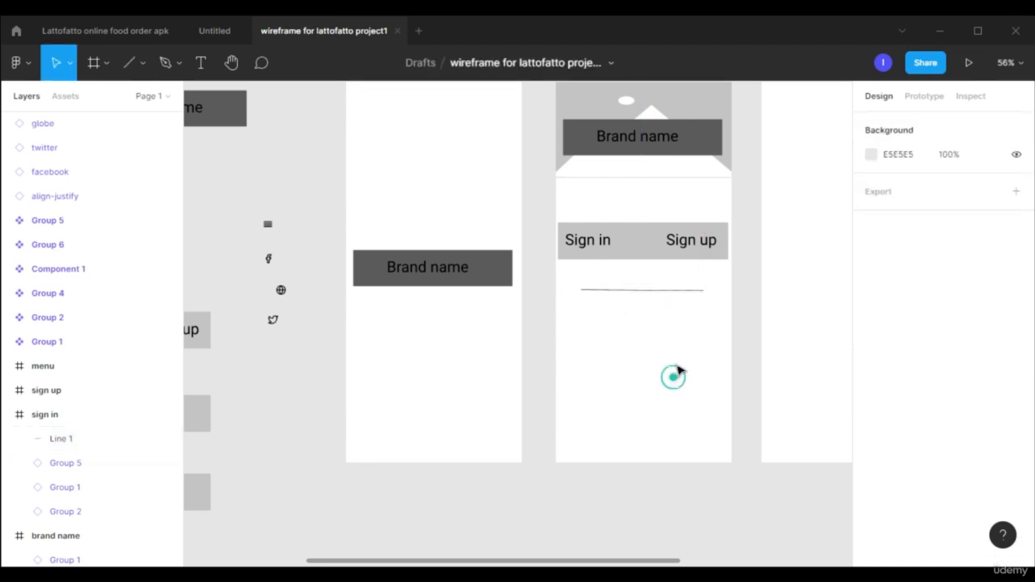
# Duplicate the input line a short distance beneath the original in the sign in frame.
pyautogui.click(666, 291)
pyautogui.moveTo(667, 292); pyautogui.dragTo(668, 332)
pyautogui.click(664, 386)
# Place a copy of the Login button just below the two lines in the sign in frame.
pyautogui.moveTo(605, 564); pyautogui.dragTo(413, 563)
pyautogui.click(366, 427)
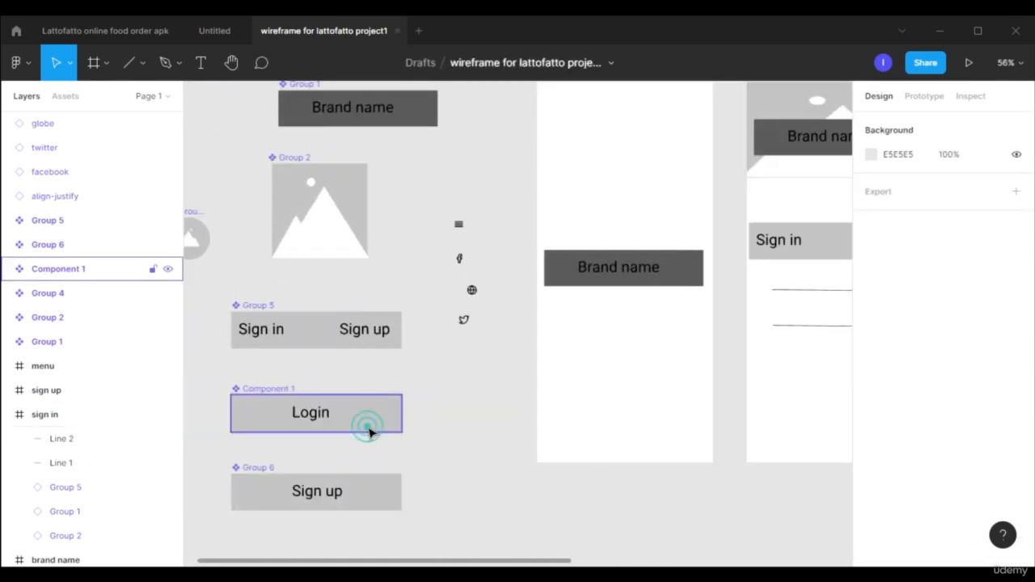
pyautogui.moveTo(350, 425); pyautogui.dragTo(653, 368)
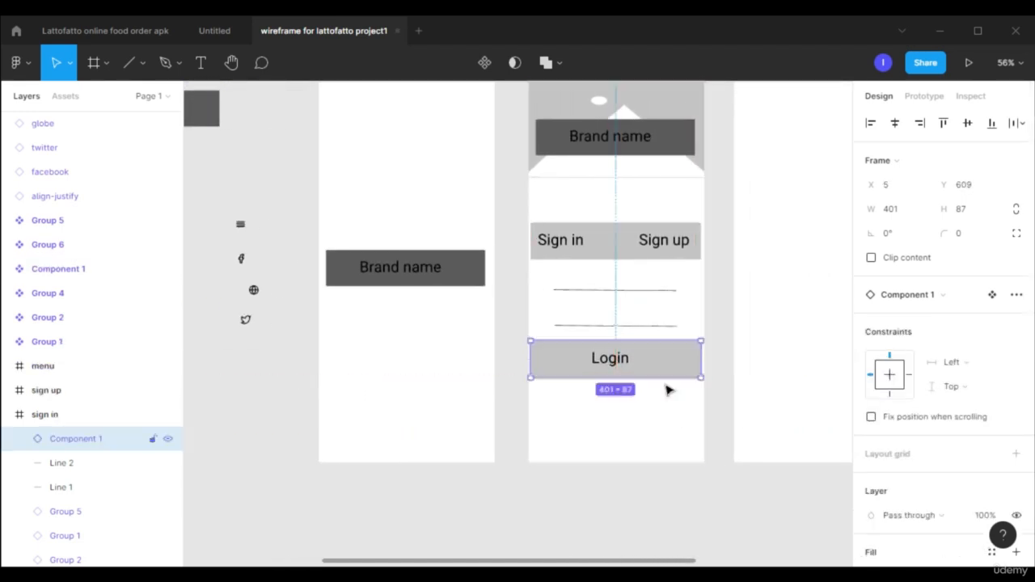
pyautogui.click(702, 507)
# Move the facebook, globe and twitter icons together into the sign in frame, beneath the Login button.
pyautogui.moveTo(653, 559); pyautogui.dragTo(617, 560)
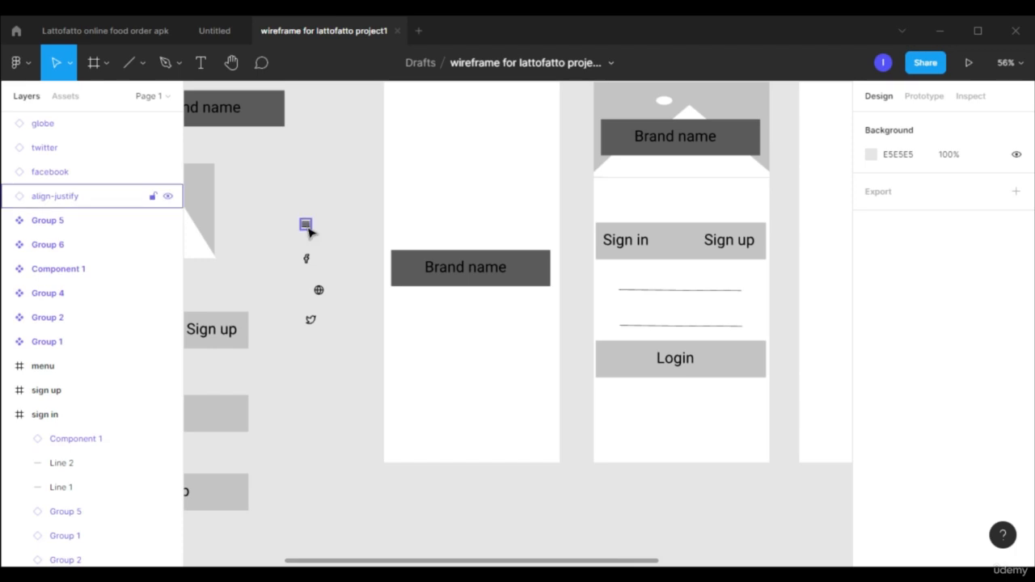
pyautogui.click(305, 257)
pyautogui.keyDown('shift'); pyautogui.click(318, 291); pyautogui.keyUp('shift')
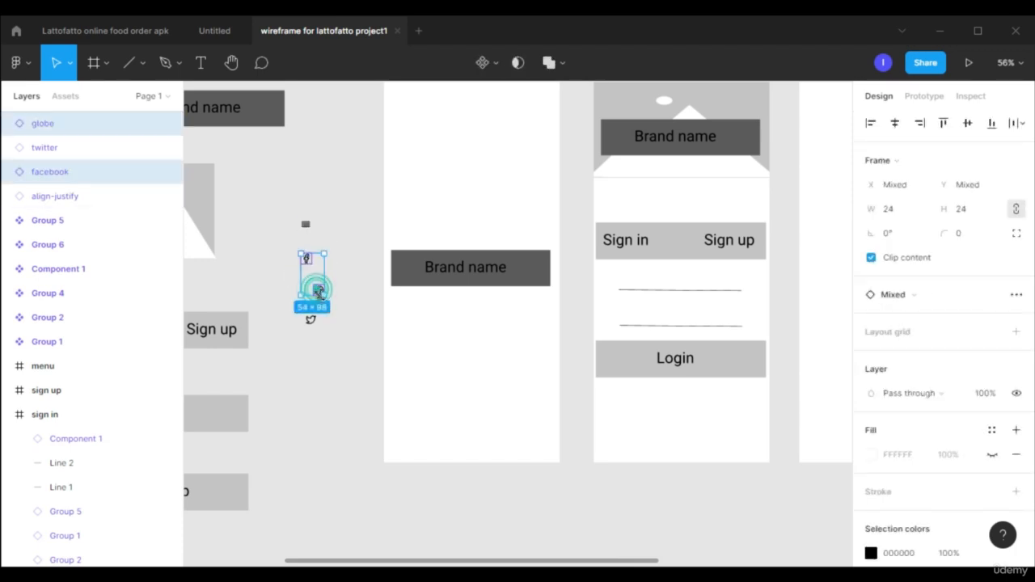
pyautogui.keyDown('shift'); pyautogui.click(310, 320); pyautogui.keyUp('shift')
pyautogui.moveTo(315, 295); pyautogui.dragTo(668, 426)
pyautogui.click(661, 410)
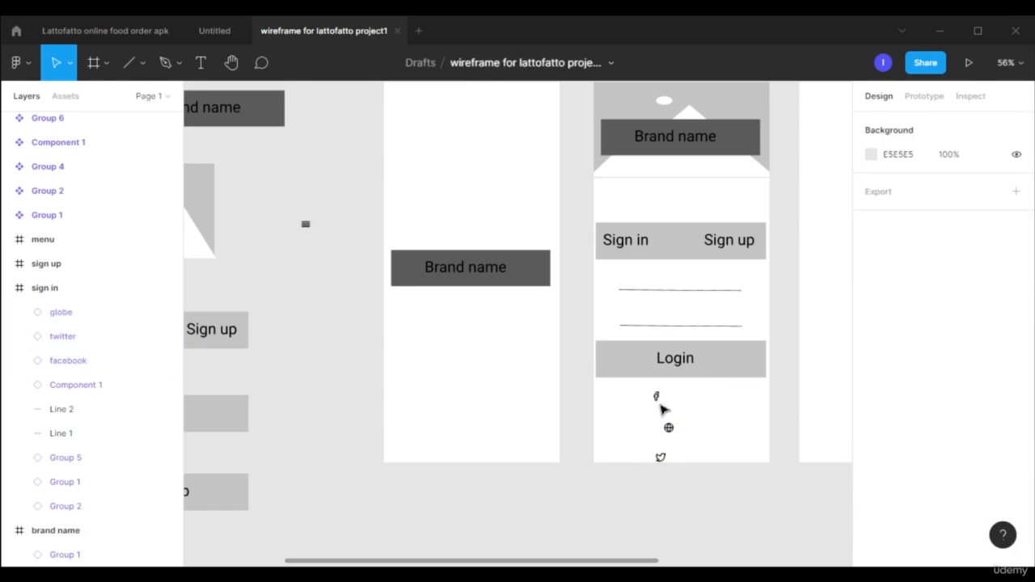
# Arrange the facebook, globe and twitter icons in a spaced row below the Login button and enlarge them, facebook to about 44 × 44.
pyautogui.click(657, 396)
pyautogui.keyDown('ctrl'); pyautogui.scroll(5, 673, 416); pyautogui.keyUp('ctrl')
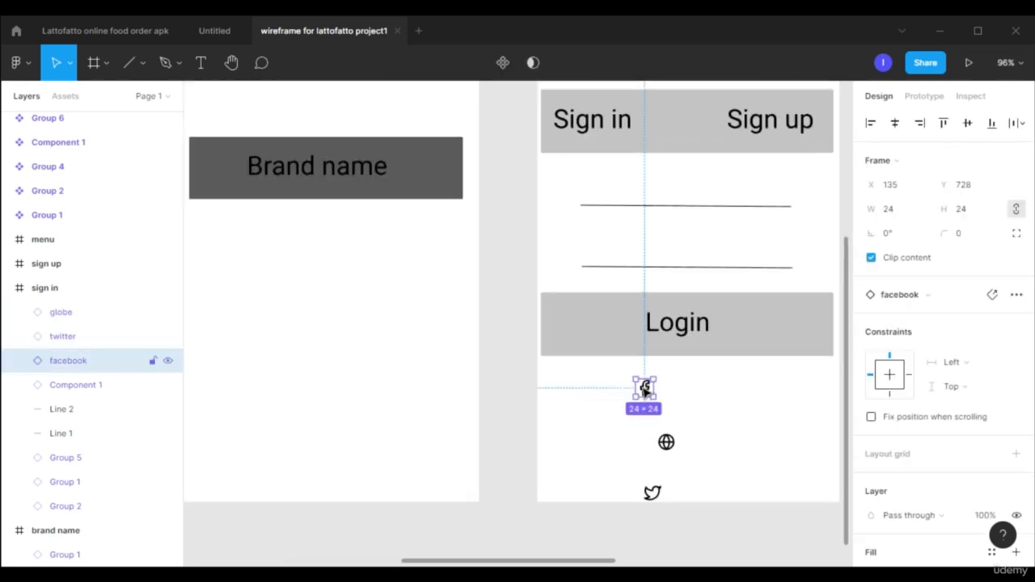
pyautogui.moveTo(647, 388); pyautogui.dragTo(599, 426)
pyautogui.click(666, 442)
pyautogui.moveTo(666, 442); pyautogui.dragTo(696, 418)
pyautogui.moveTo(652, 492); pyautogui.dragTo(781, 422)
pyautogui.moveTo(773, 430); pyautogui.dragTo(759, 444)
pyautogui.click(728, 455)
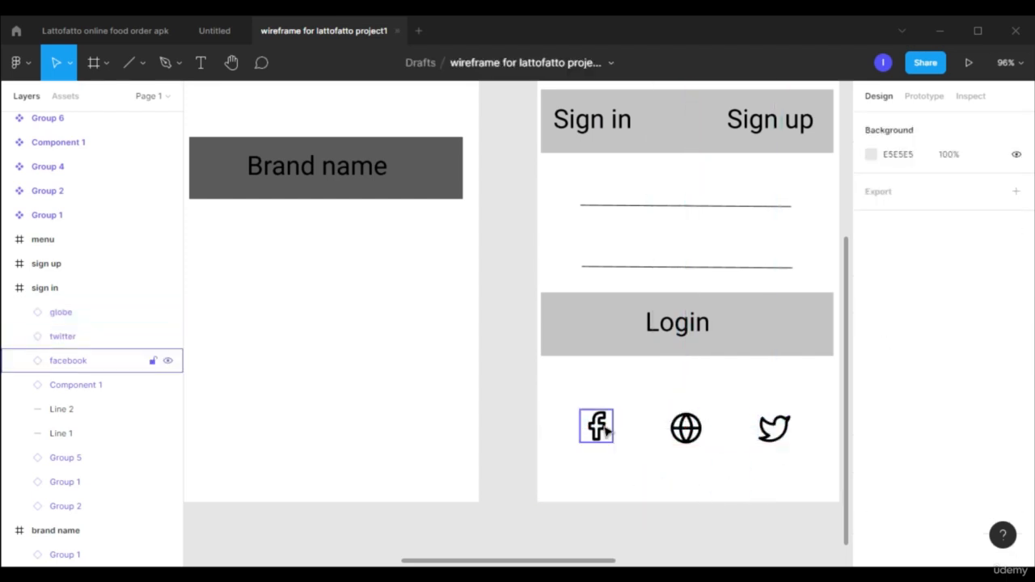
# Align the facebook, globe and twitter icons in the sign in frame on their vertical centres and distribute their horizontal spacing evenly.
pyautogui.click(602, 428)
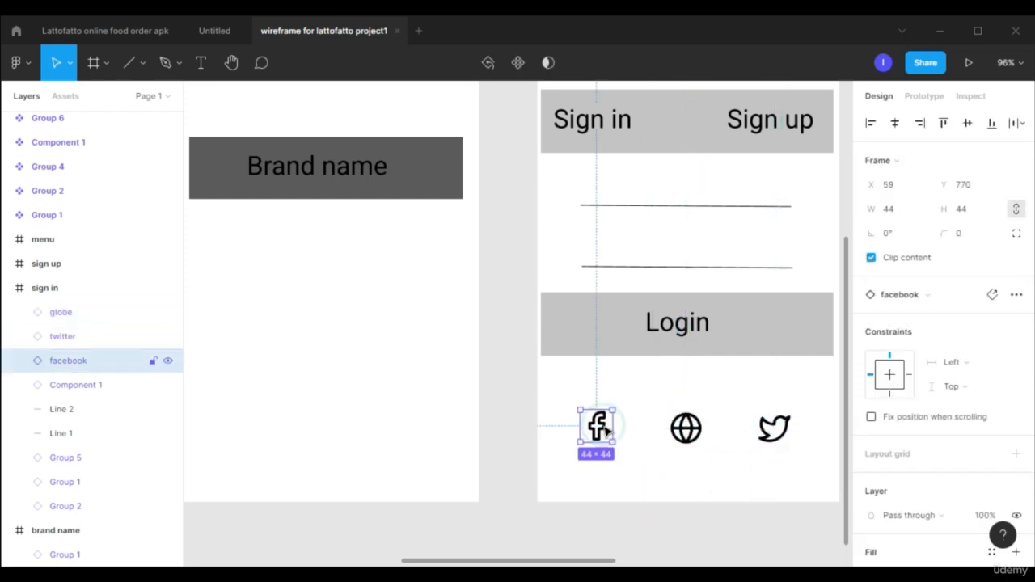
pyautogui.keyDown('shift'); pyautogui.click(691, 441); pyautogui.keyUp('shift')
pyautogui.keyDown('shift'); pyautogui.click(782, 438); pyautogui.keyUp('shift')
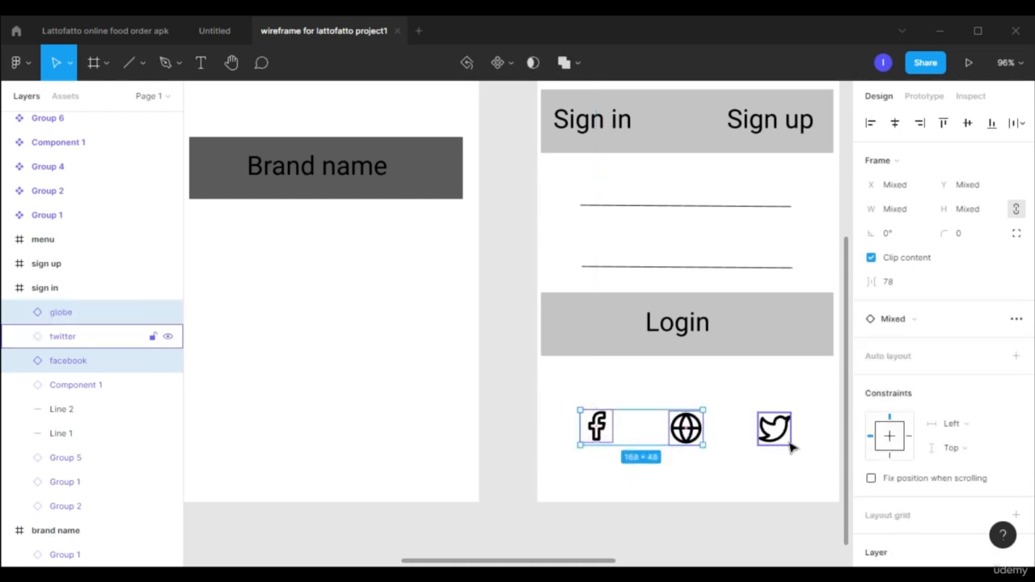
pyautogui.click(993, 122)
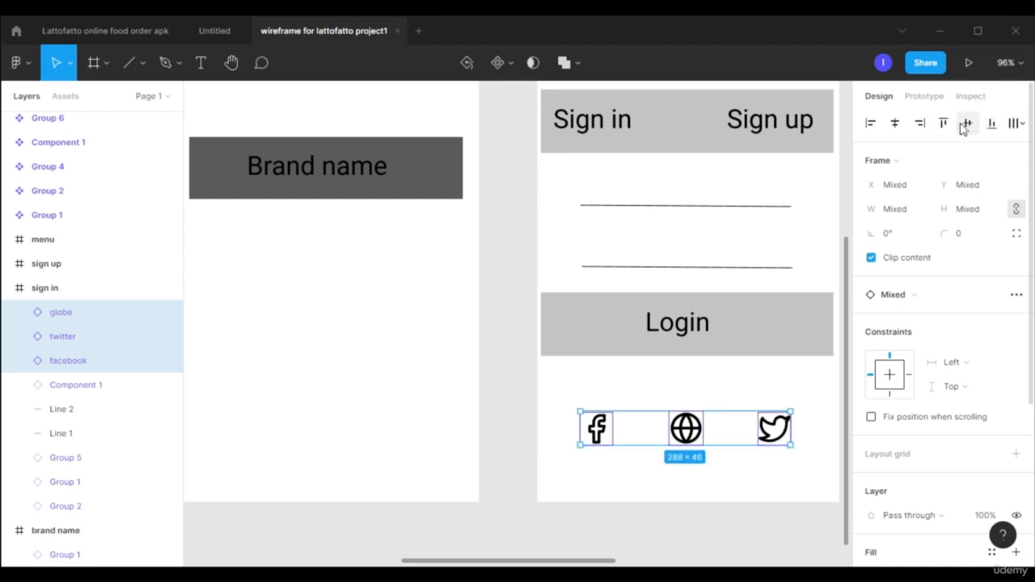
pyautogui.click(966, 128)
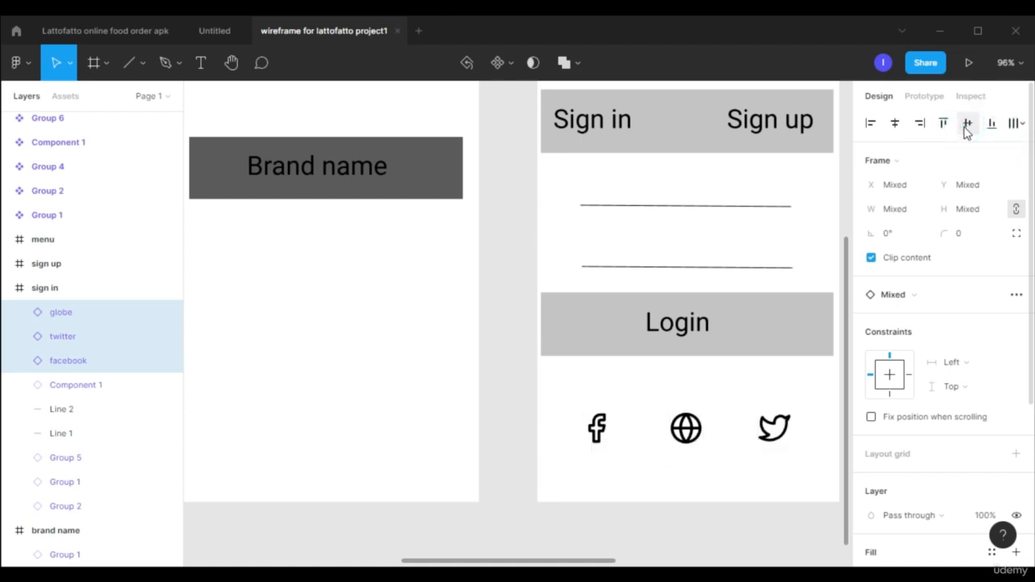
pyautogui.click(1016, 123)
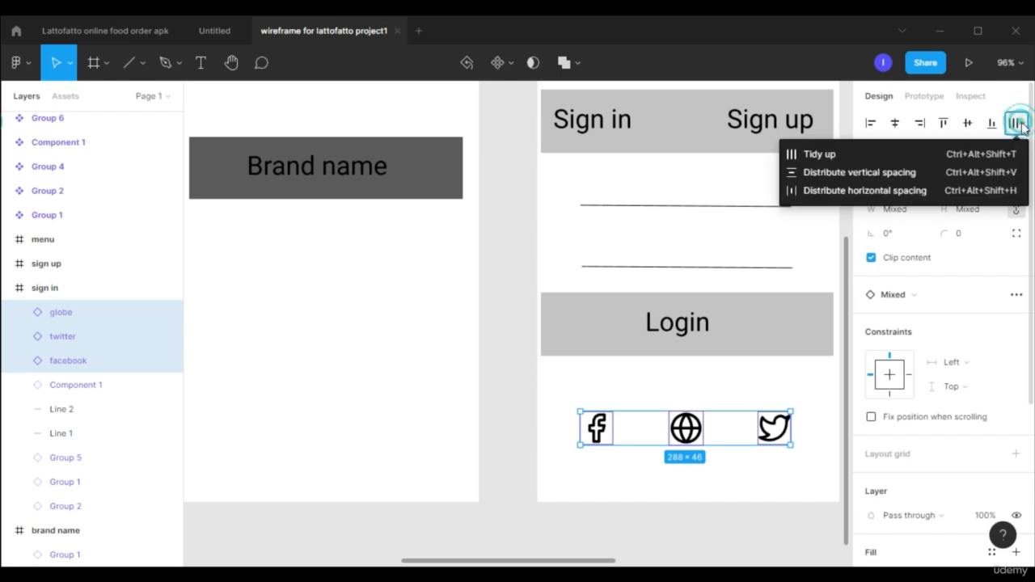
pyautogui.click(888, 191)
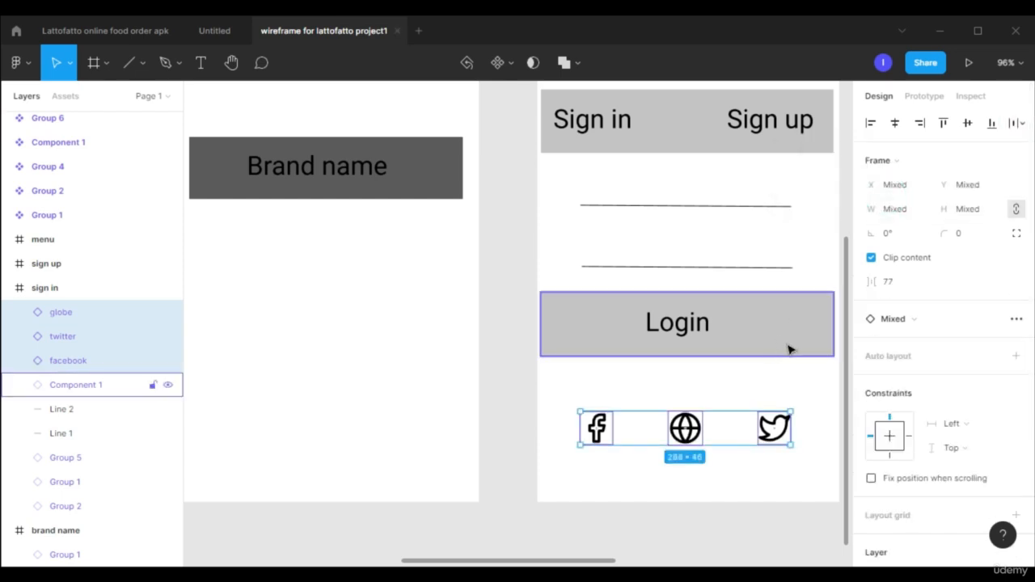
# Set the Sign in label in the sign in frame's header bar to Bold.
pyautogui.keyDown('ctrl'); pyautogui.scroll(-3, 750, 475); pyautogui.keyUp('ctrl')
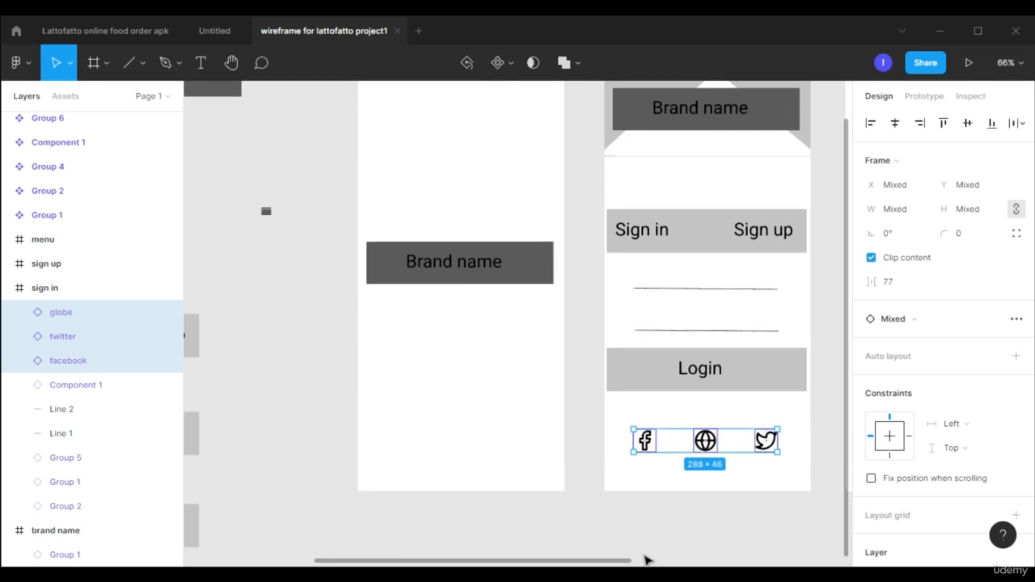
pyautogui.hscroll(3, 646, 557)
pyautogui.scroll(3, 643, 224)
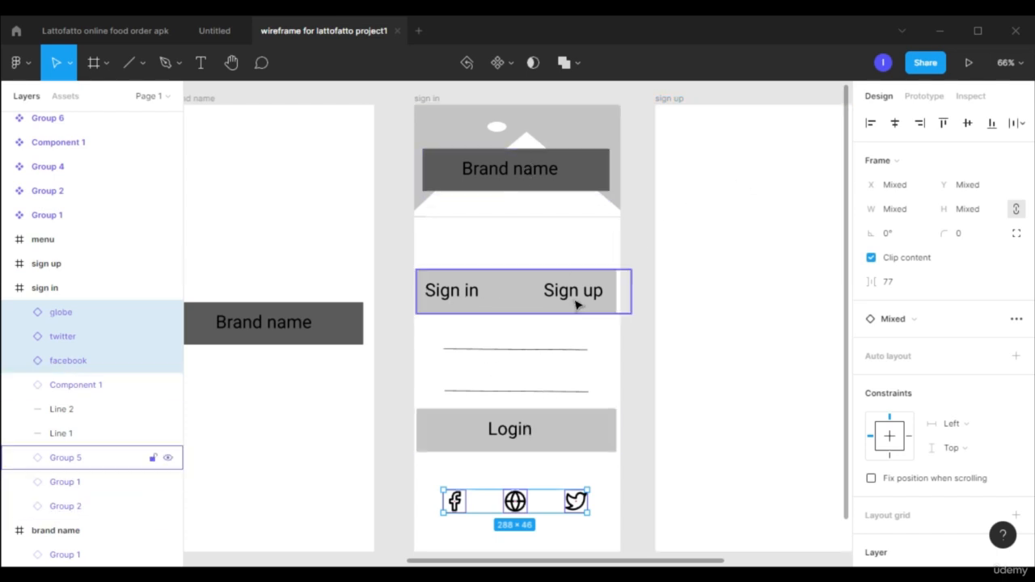
pyautogui.doubleClick(469, 296)
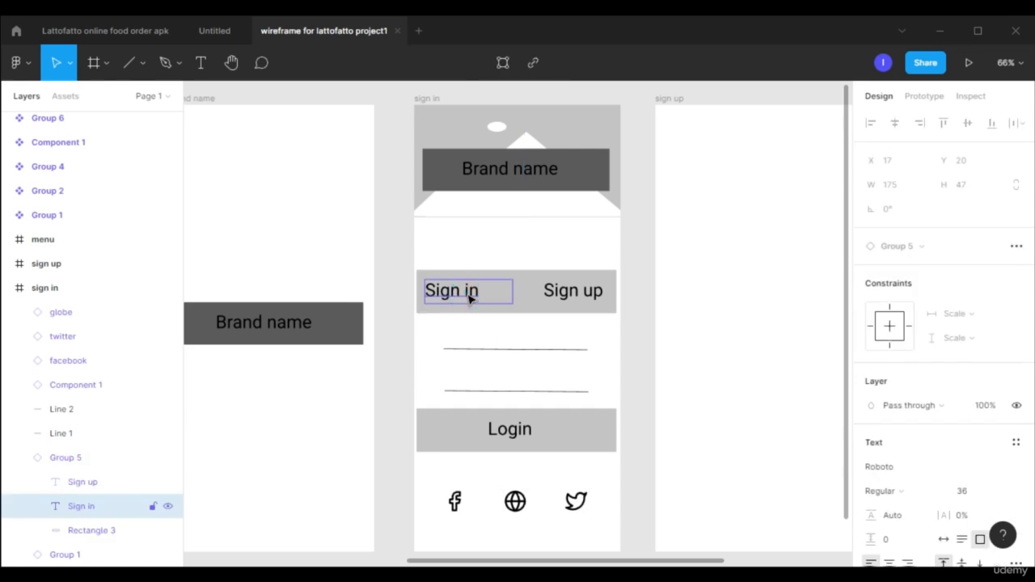
pyautogui.scroll(-5, 974, 432)
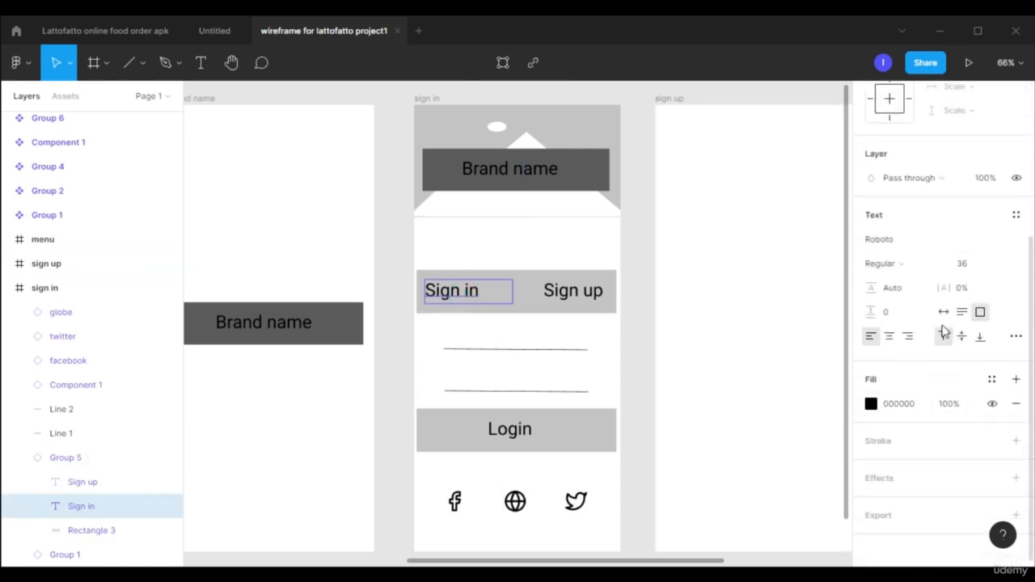
pyautogui.click(935, 269)
pyautogui.click(910, 307)
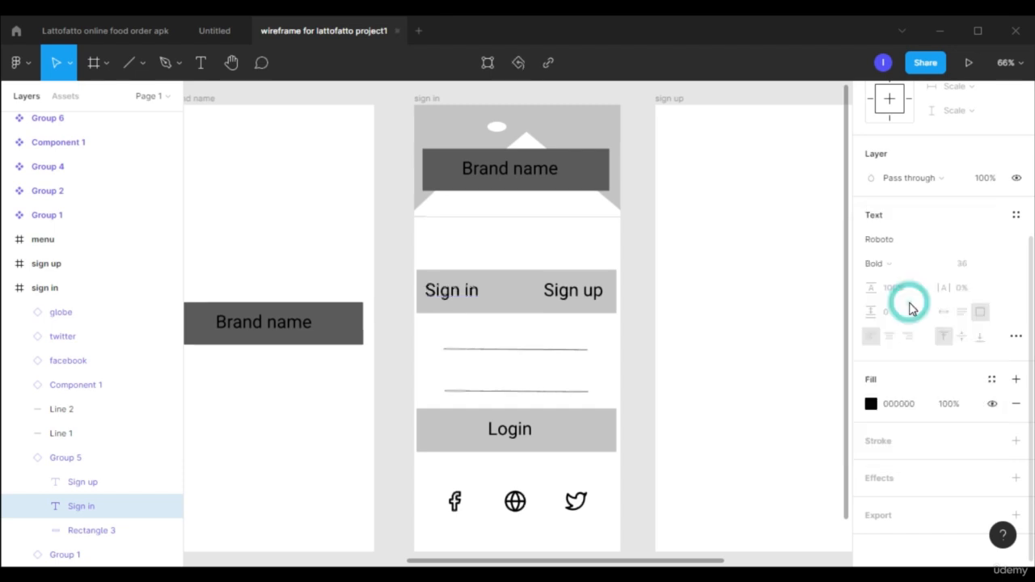
pyautogui.moveTo(573, 292); pyautogui.dragTo(580, 294)
pyautogui.hotkey('ctrl', 'z')
pyautogui.hotkey('ctrl', 'z')
pyautogui.hotkey('ctrl', 'z')
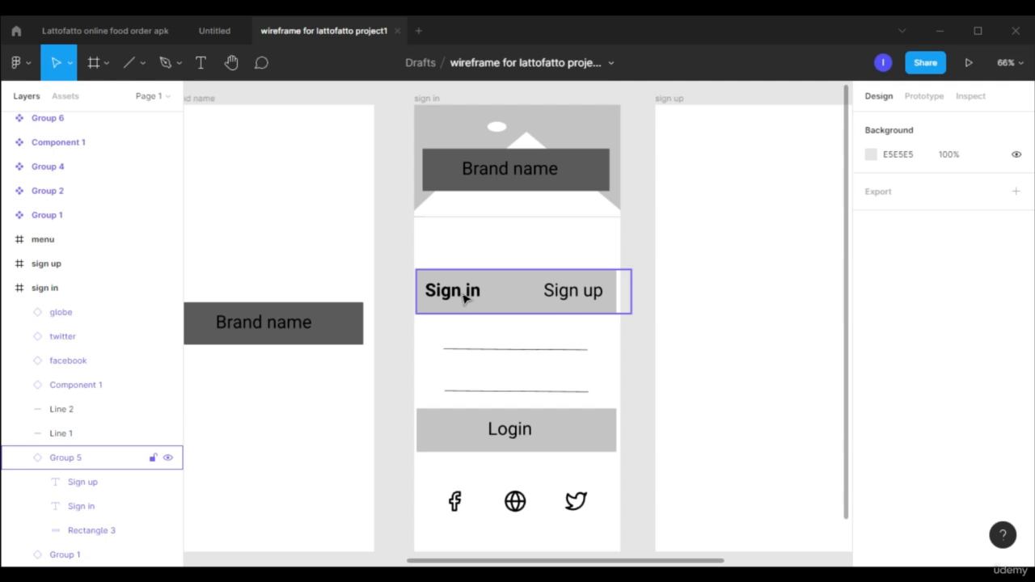
# Nudge the larger placeholder image into place beneath the Burgers category in the menu frame.
pyautogui.scroll(-3, 700, 270)
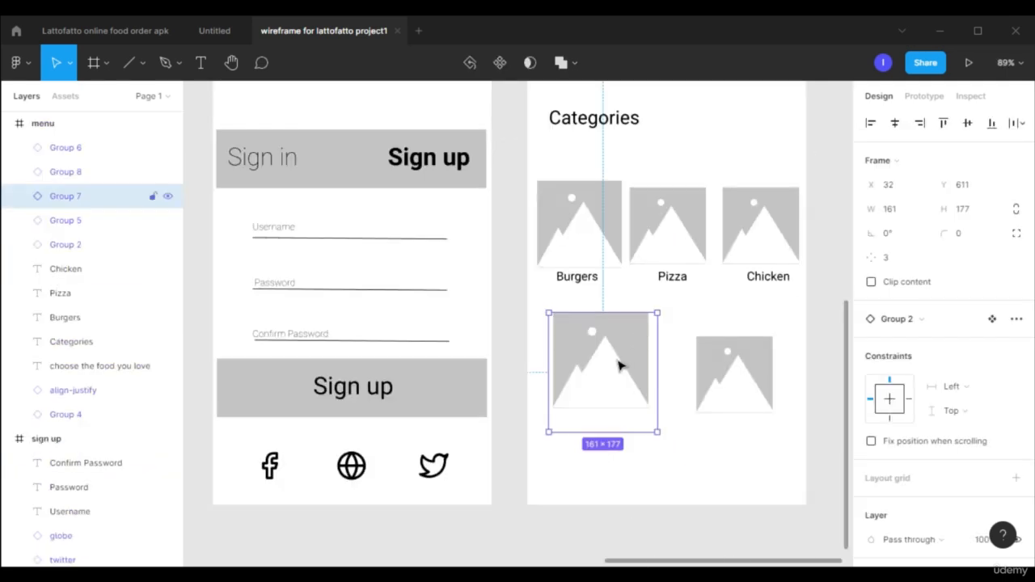
pyautogui.moveTo(618, 366); pyautogui.dragTo(617, 371)
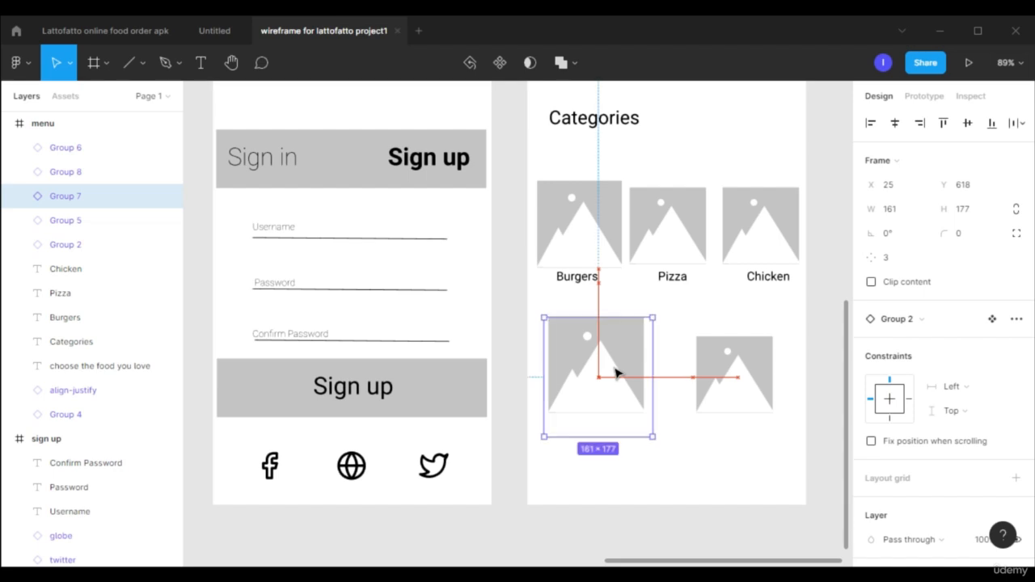
pyautogui.click(752, 382)
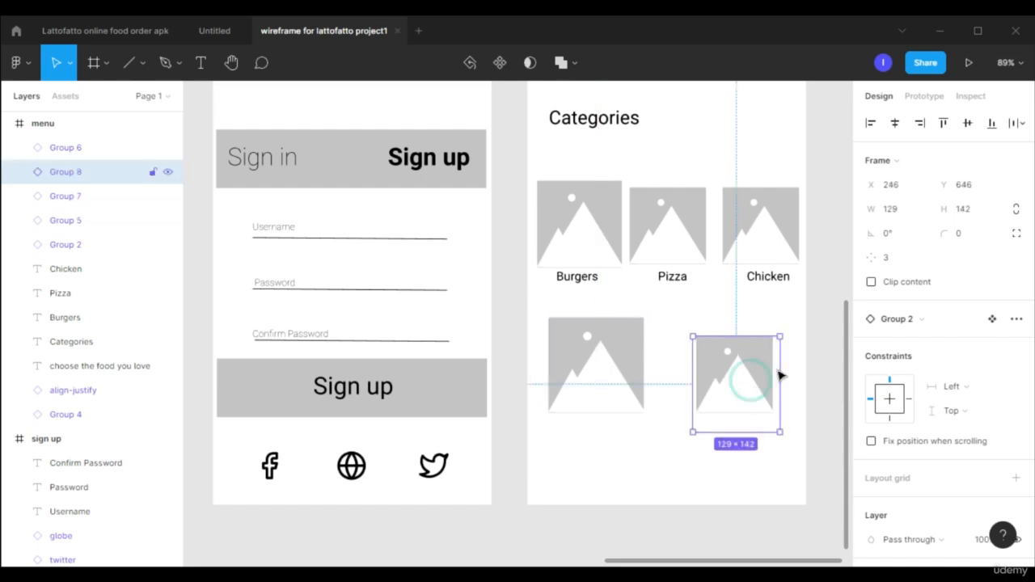
pyautogui.click(800, 354)
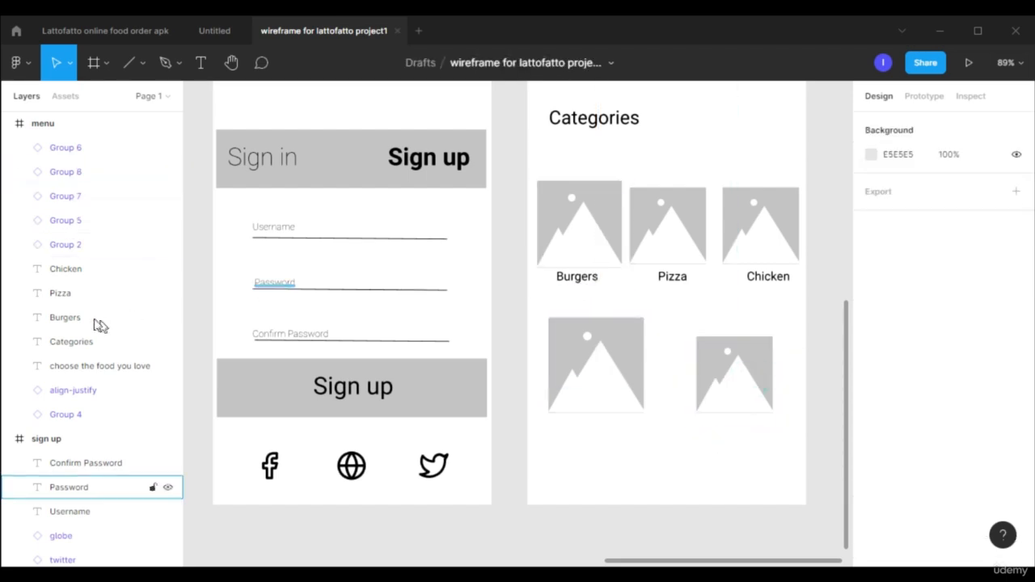
# Set the Burgers category label in the menu frame to Bold.
pyautogui.click(81, 318)
pyautogui.scroll(-3, 962, 391)
pyautogui.click(880, 258)
pyautogui.click(889, 293)
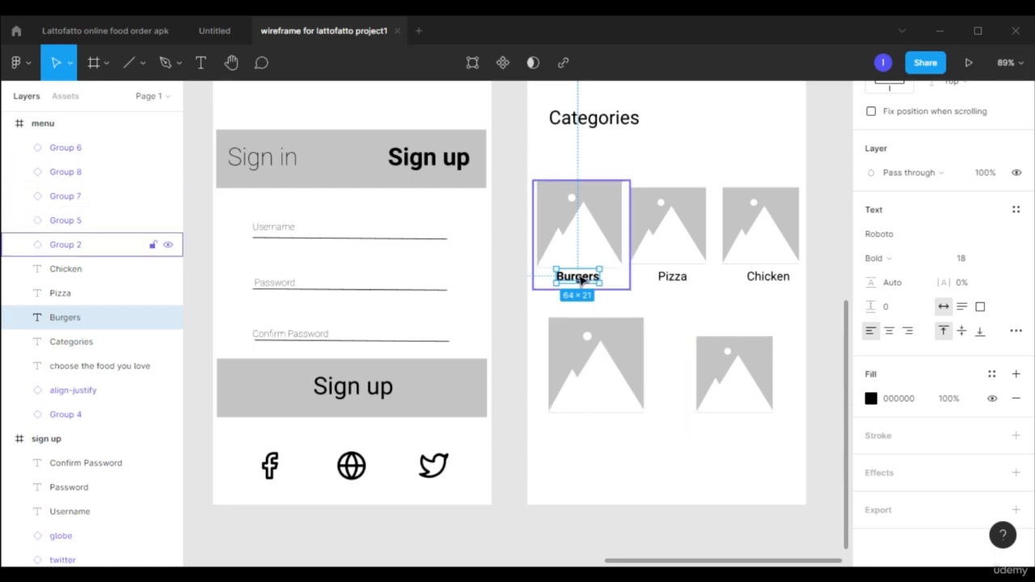
# Duplicate the Burgers label beneath the larger placeholder image of the lower row and change the copy's text to $15.
pyautogui.moveTo(580, 278); pyautogui.dragTo(582, 435)
pyautogui.click(581, 432)
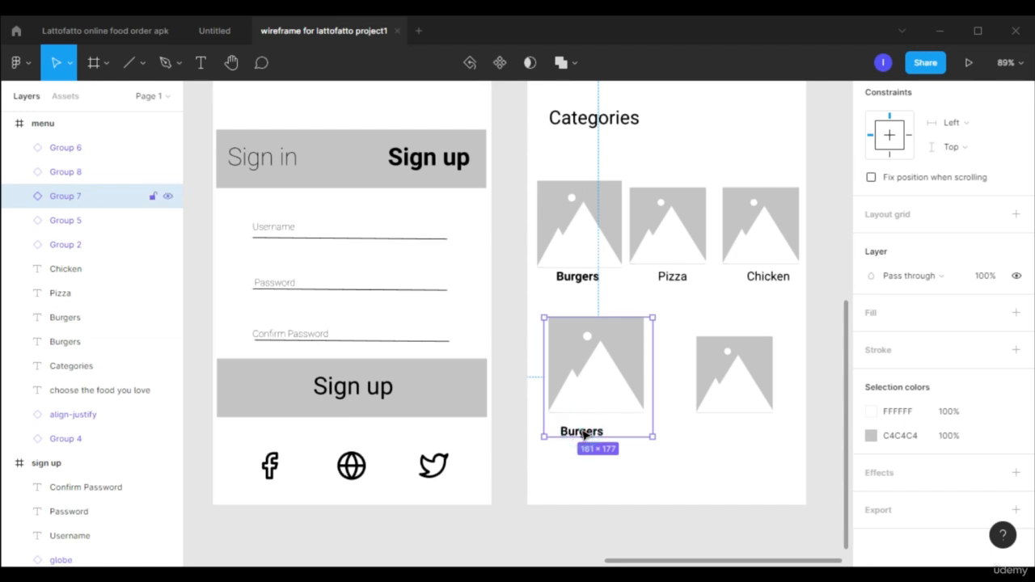
pyautogui.click(614, 472)
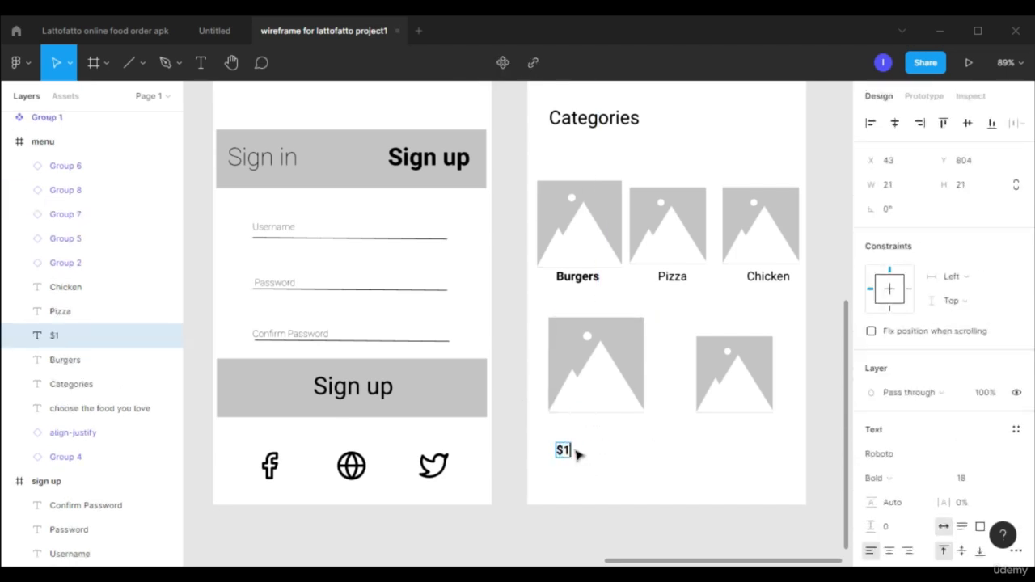
pyautogui.click(591, 474)
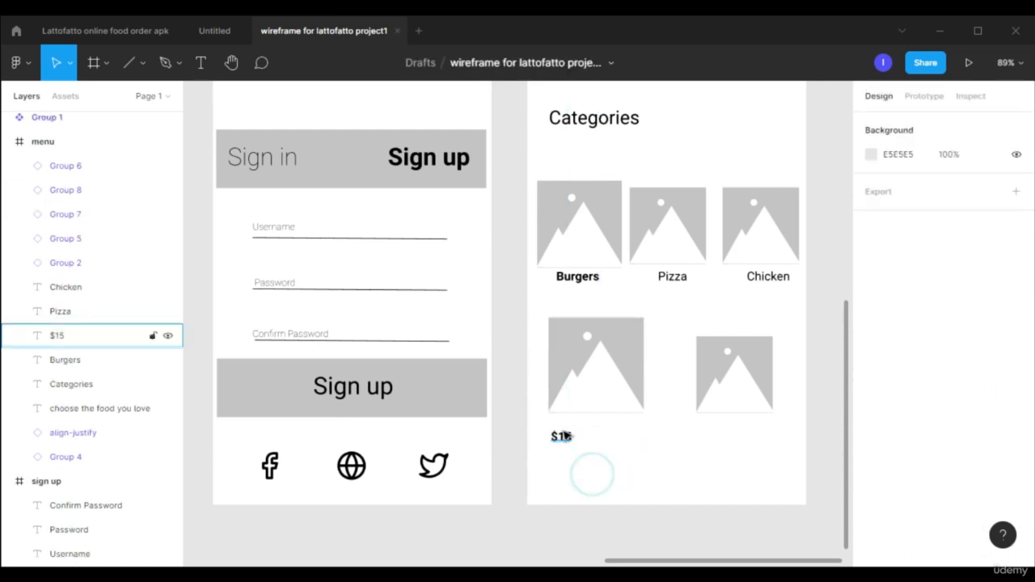
# Set the $15 label's font size to 24 and reposition it beneath the larger placeholder image.
pyautogui.click(81, 336)
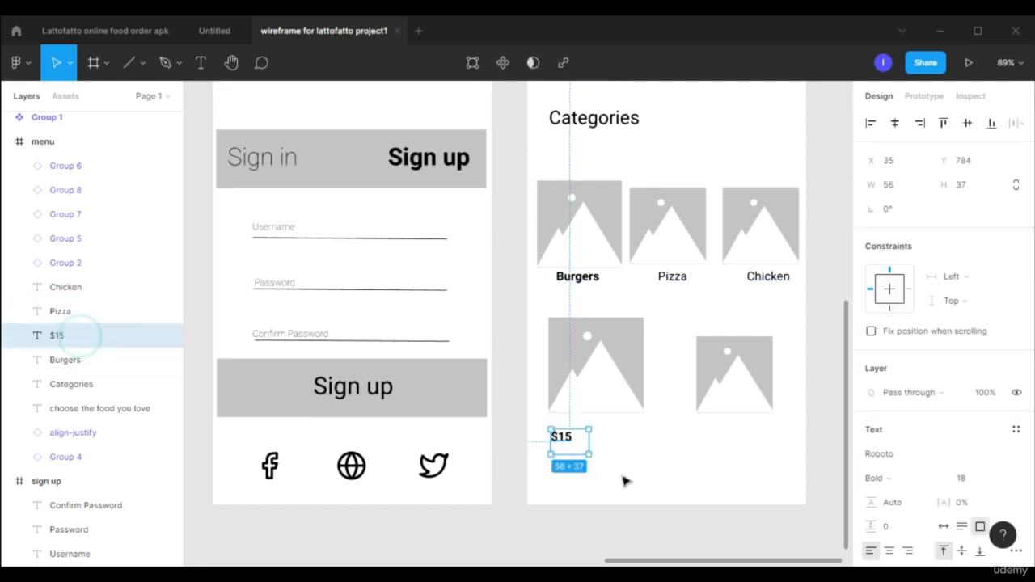
pyautogui.moveTo(576, 450); pyautogui.dragTo(604, 473)
pyautogui.click(995, 477)
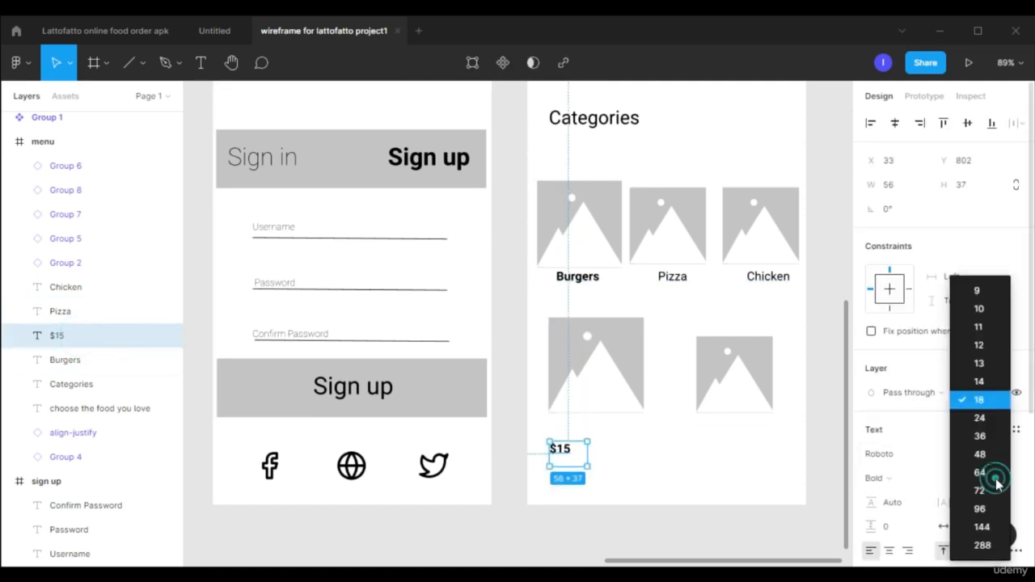
pyautogui.click(979, 418)
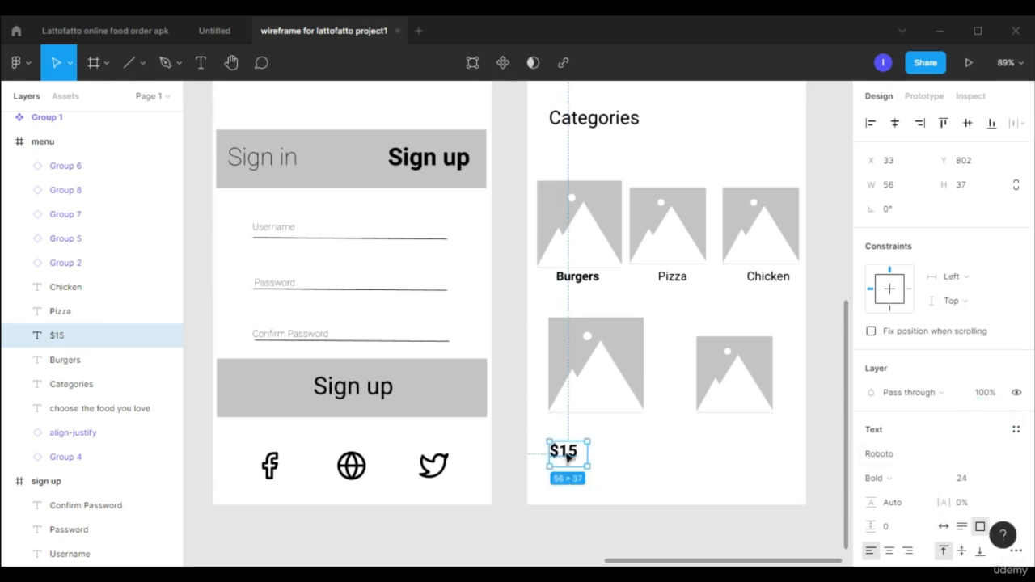
pyautogui.scroll(5, 636, 458)
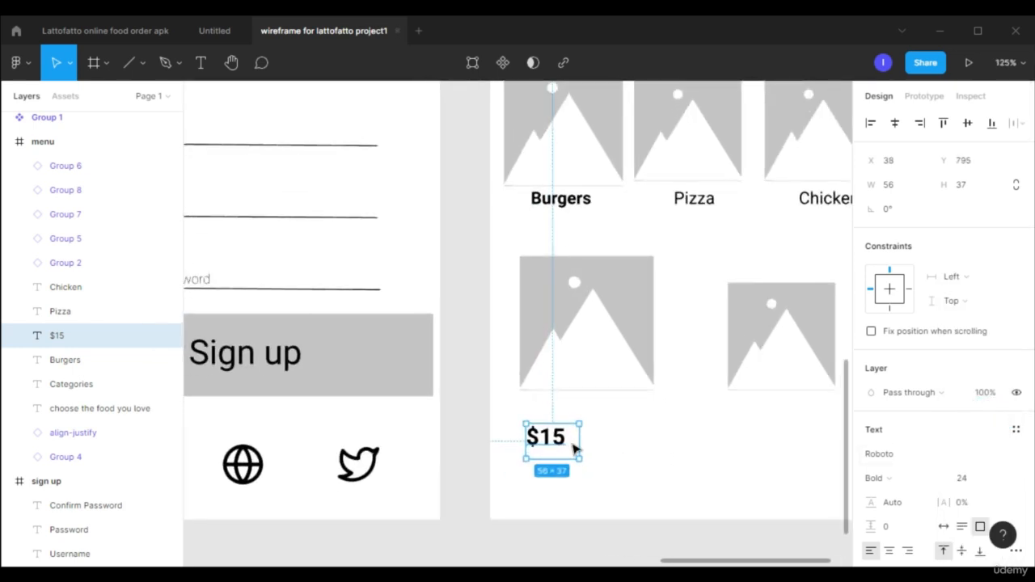
# Place a copy of the $15 label beneath the smaller placeholder image and change its text to $18.
pyautogui.moveTo(572, 447); pyautogui.dragTo(768, 447)
pyautogui.click(766, 442)
pyautogui.doubleClick(751, 437)
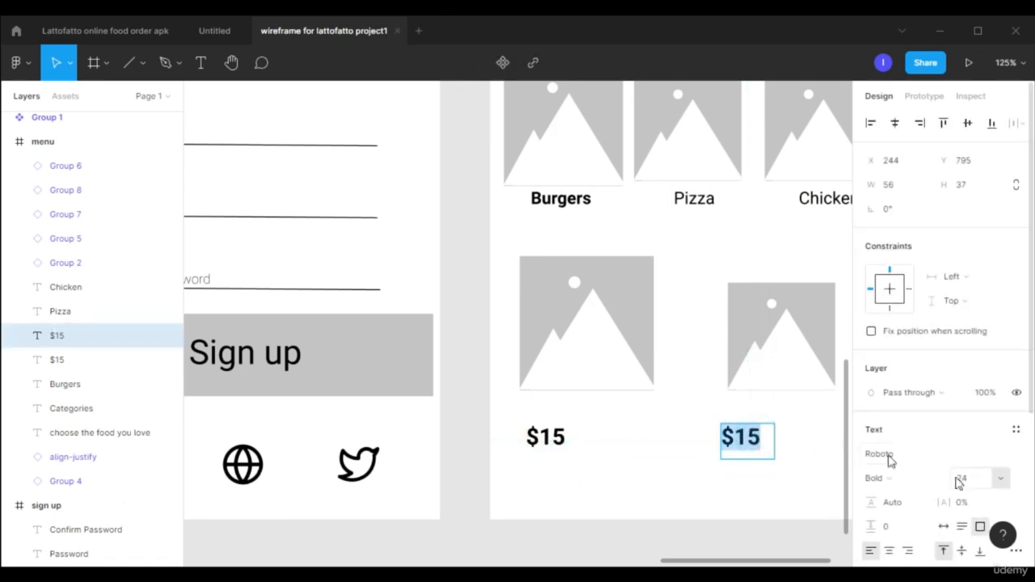
pyautogui.click(740, 444)
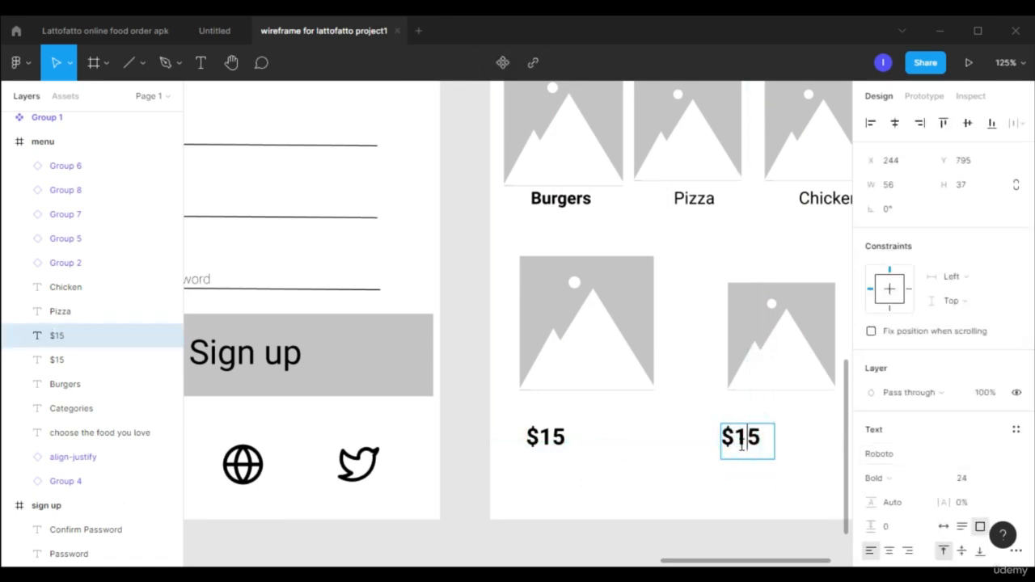
pyautogui.write('8')
pyautogui.click(688, 464)
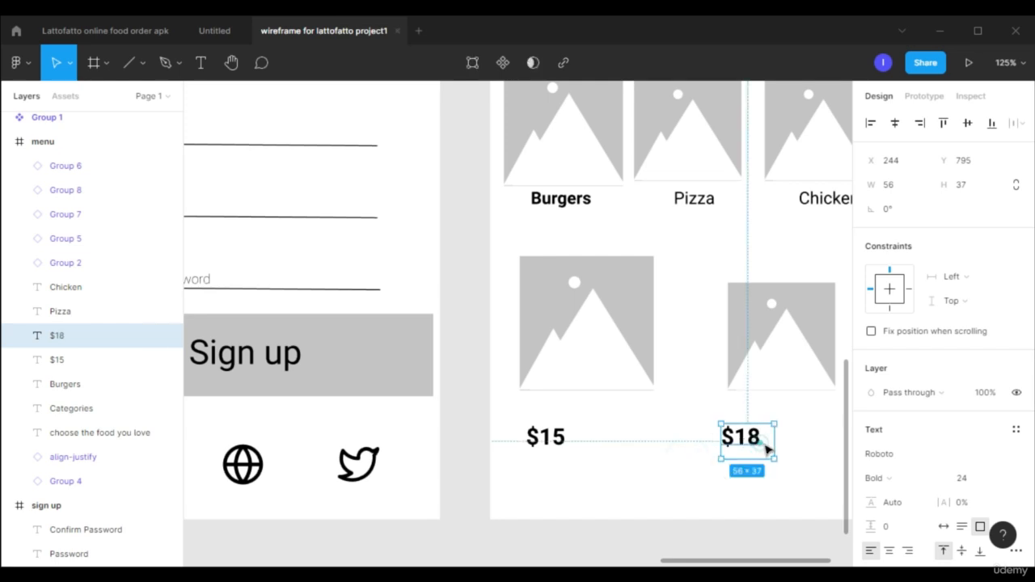
pyautogui.moveTo(766, 449); pyautogui.dragTo(771, 453)
pyautogui.click(746, 514)
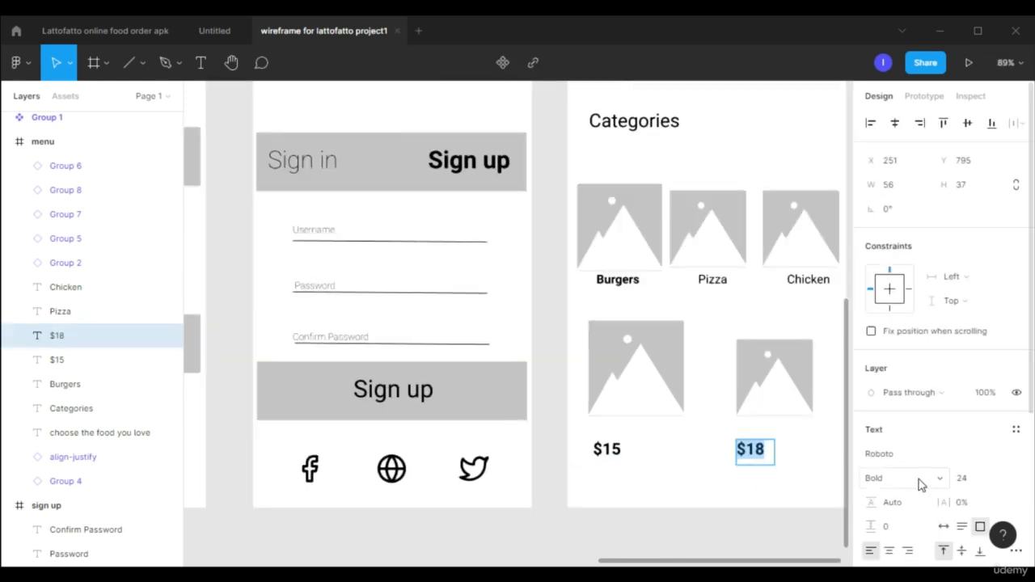
# Set the $18 label's font weight to Regular.
pyautogui.click(923, 485)
pyautogui.click(898, 368)
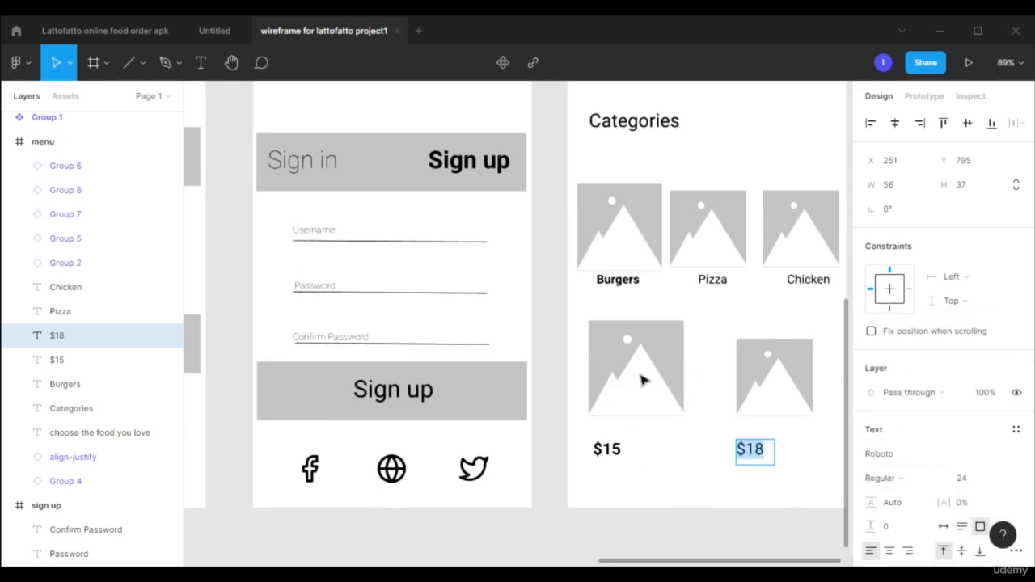
pyautogui.press('Escape')
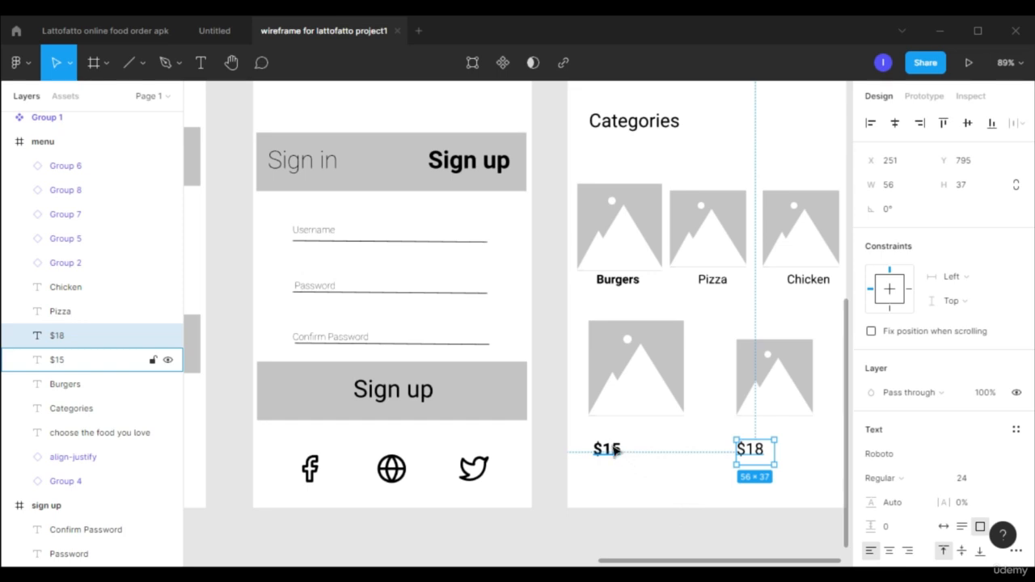
# Move the $15 and $18 labels together up to just beneath their placeholder images.
pyautogui.keyDown('shift'); pyautogui.click(614, 451); pyautogui.keyUp('shift')
pyautogui.moveTo(684, 450); pyautogui.dragTo(688, 445)
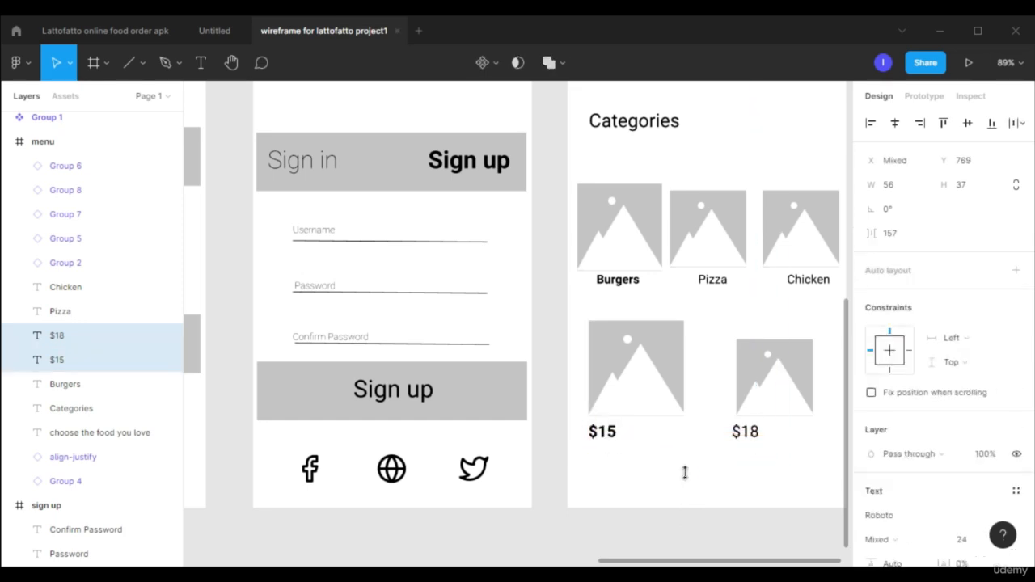
pyautogui.click(677, 488)
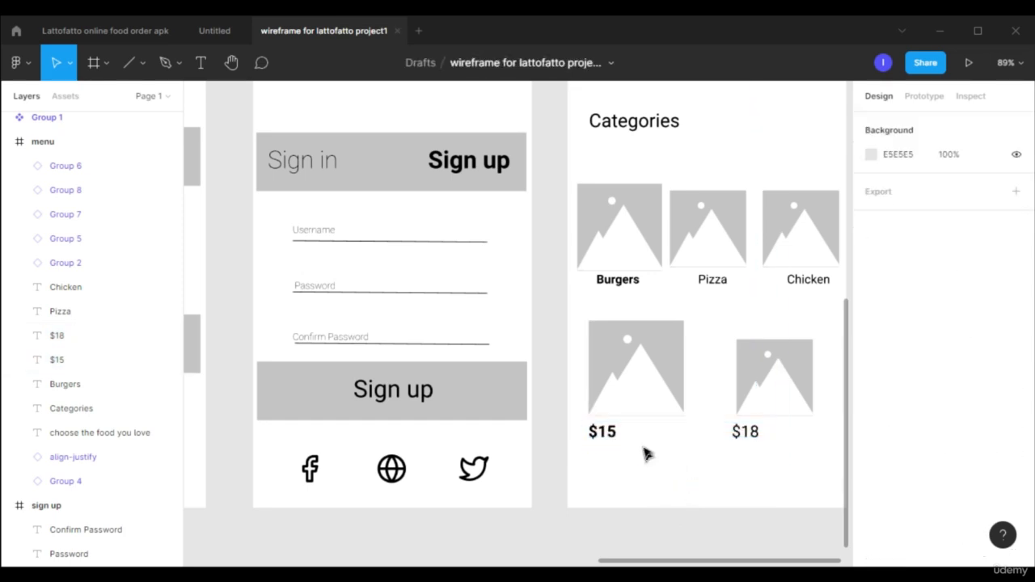
pyautogui.press('o')
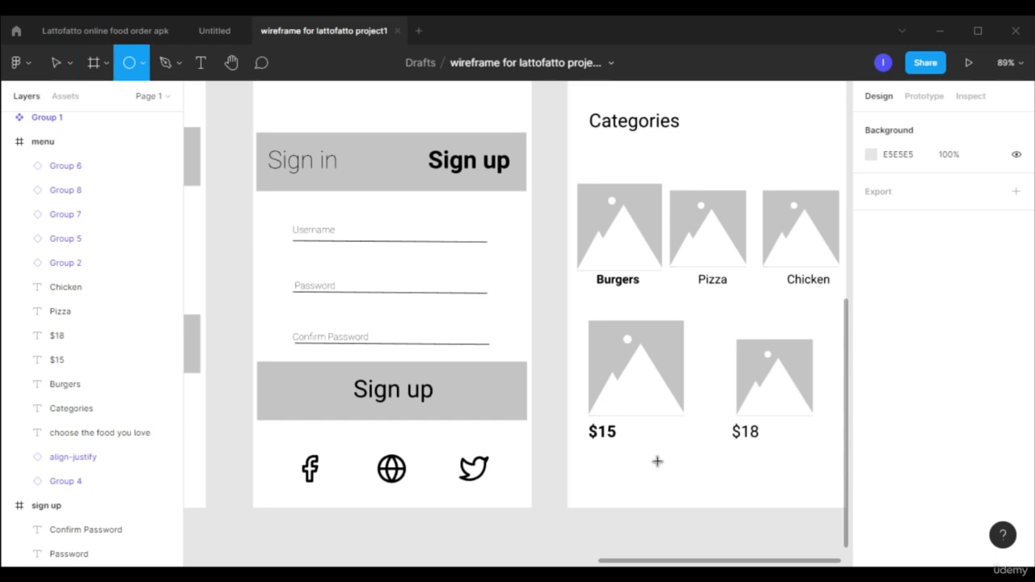
pyautogui.click(657, 462)
pyautogui.scroll(3, 704, 477)
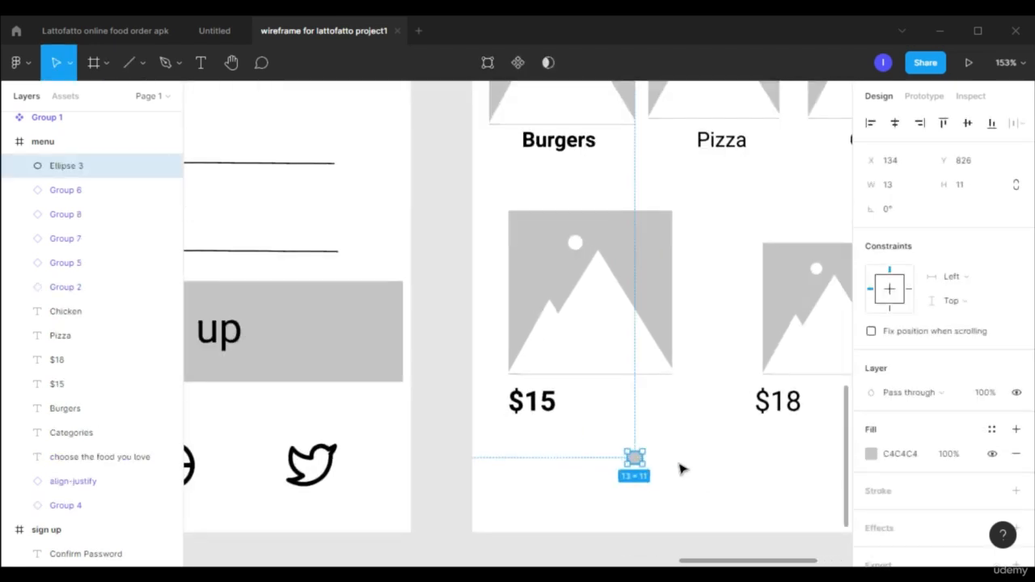
pyautogui.click(678, 462)
pyautogui.click(635, 458)
pyautogui.press('Delete')
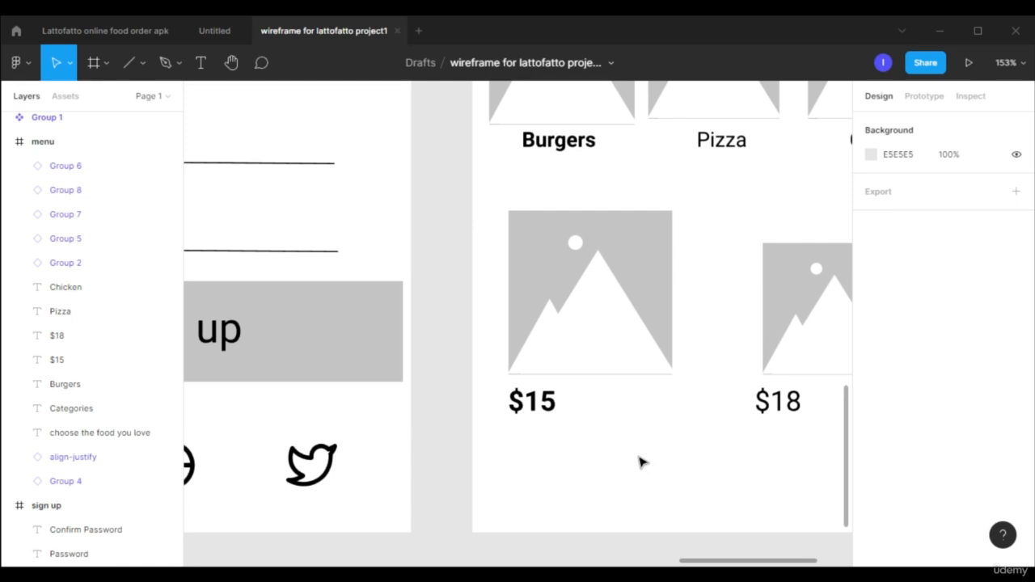
# Add a horizontal row of five 11 × 11 circles beneath the $15 and $18 labels on the menu frame.
pyautogui.press('o')
pyautogui.moveTo(637, 456)
pyautogui.mouseDown()
pyautogui.moveTo(650, 469)
pyautogui.moveTo(708, 467)
pyautogui.mouseUp()
pyautogui.moveTo(706, 467); pyautogui.dragTo(769, 461)
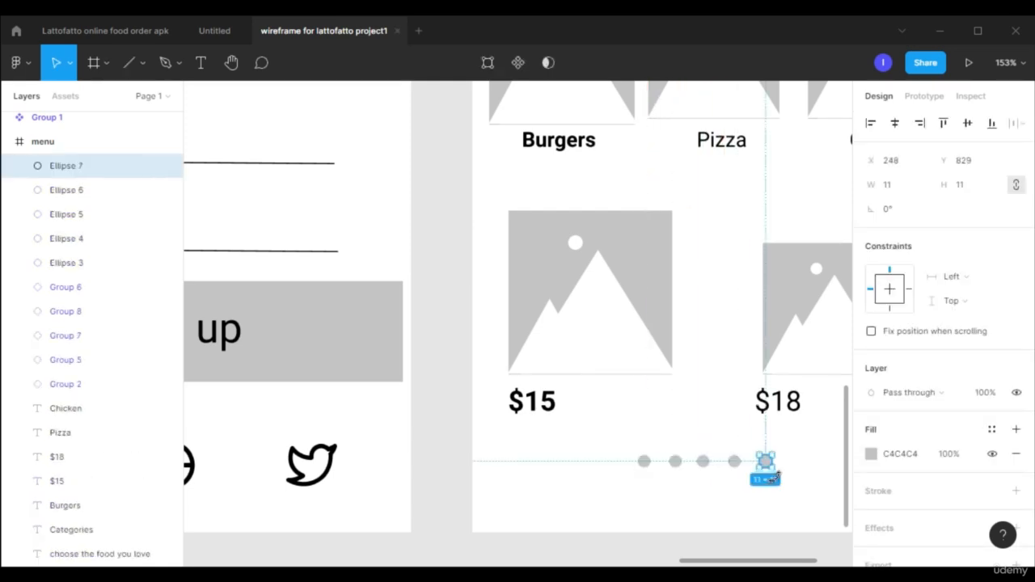
pyautogui.click(666, 476)
# Change the fill of the first circle in the row to black.
pyautogui.click(643, 465)
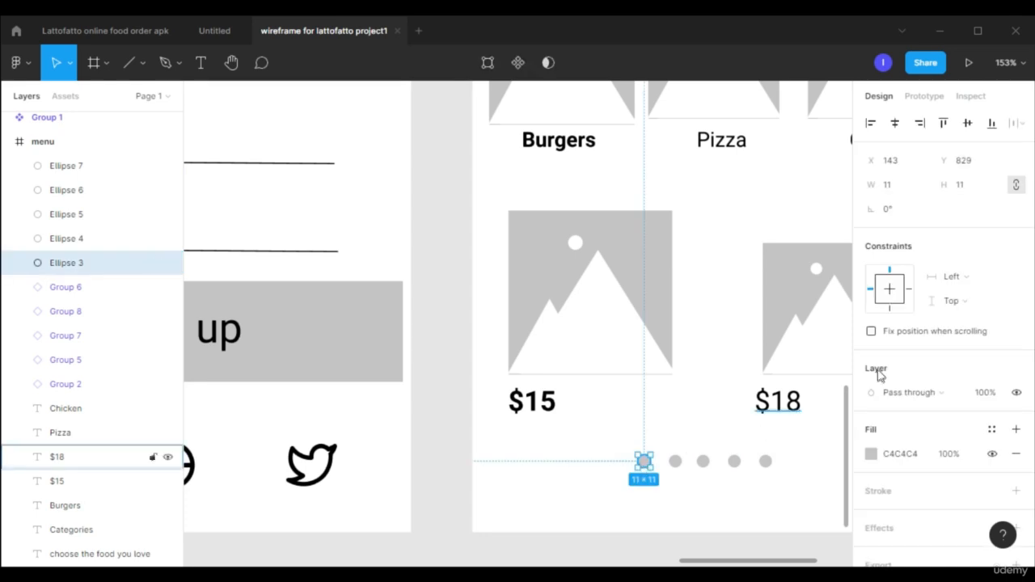
pyautogui.click(873, 457)
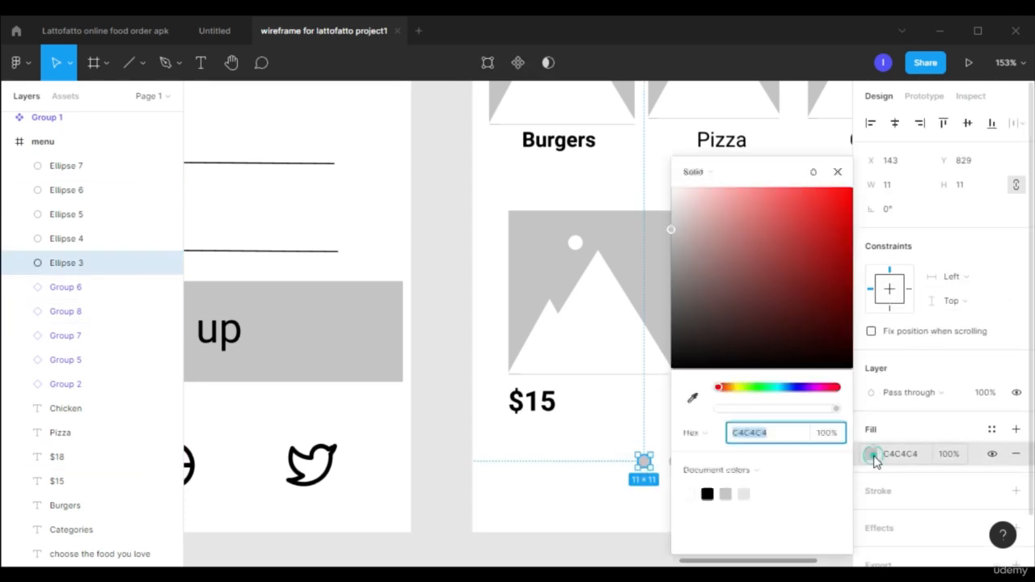
pyautogui.moveTo(773, 321); pyautogui.dragTo(624, 373)
pyautogui.click(837, 171)
pyautogui.scroll(-2, 753, 292)
pyautogui.moveTo(798, 559); pyautogui.dragTo(836, 565)
pyautogui.click(713, 452)
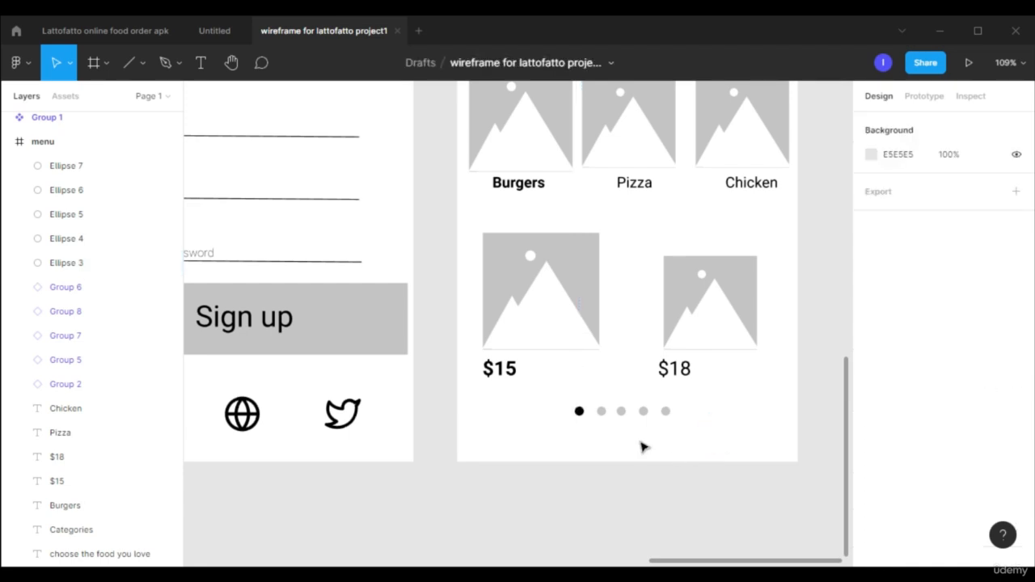
# Review the wireframe frames, switch to the Lattofatto online food order file and examine its splash, login and sign up screens.
pyautogui.scroll(1, 674, 412)
pyautogui.scroll(-3, 673, 413)
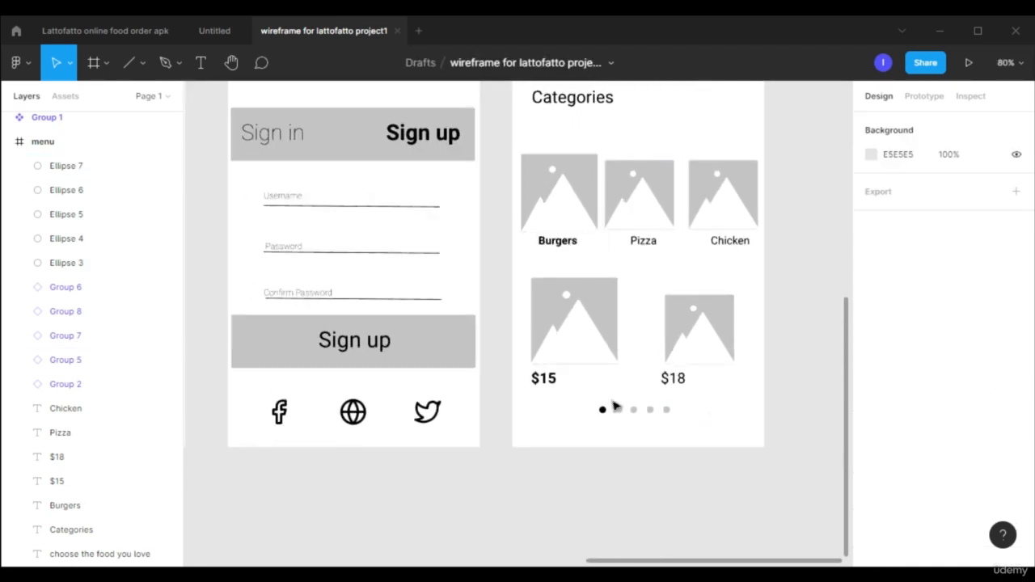
pyautogui.scroll(1, 711, 451)
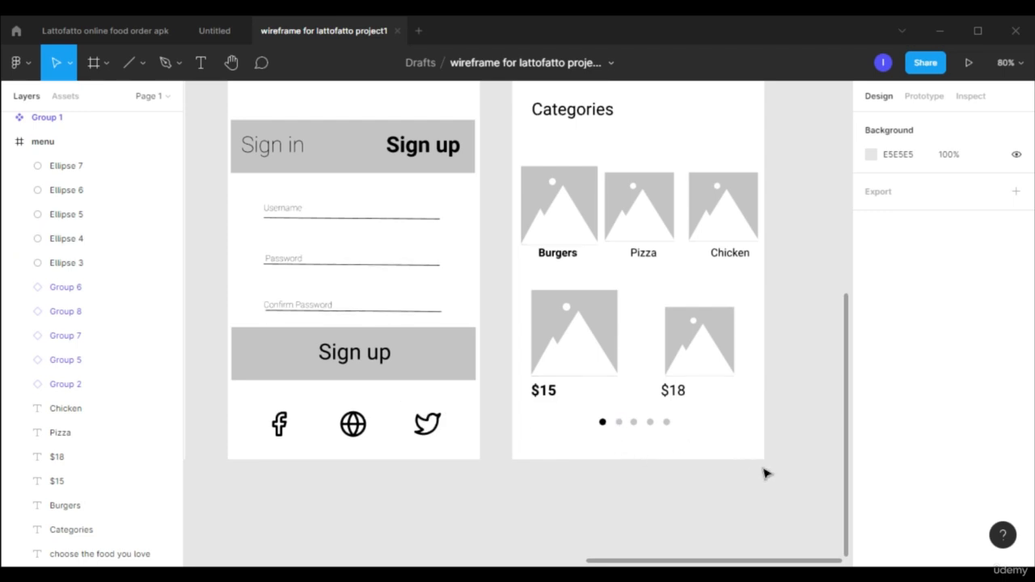
pyautogui.scroll(-5, 751, 452)
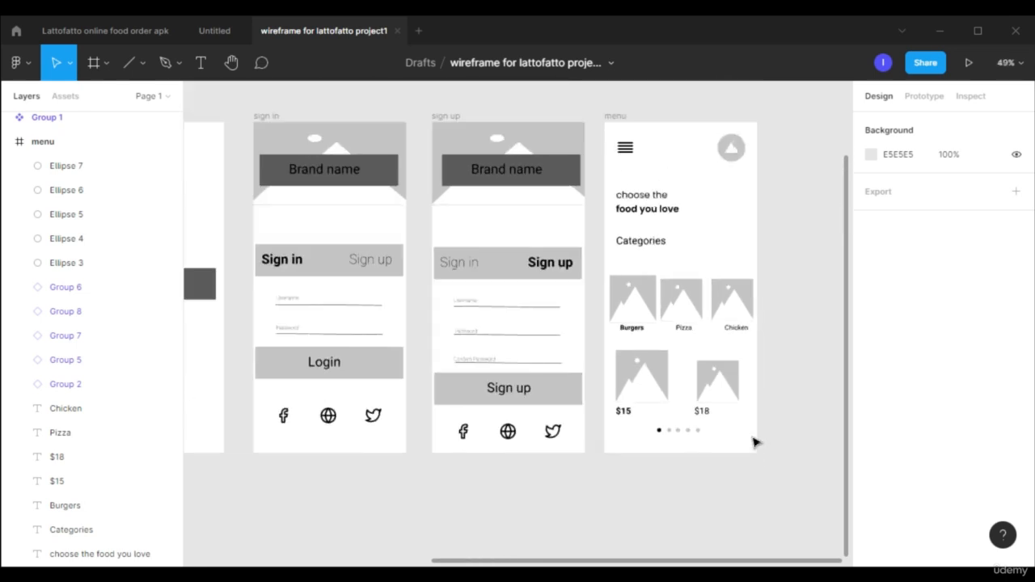
pyautogui.click(103, 31)
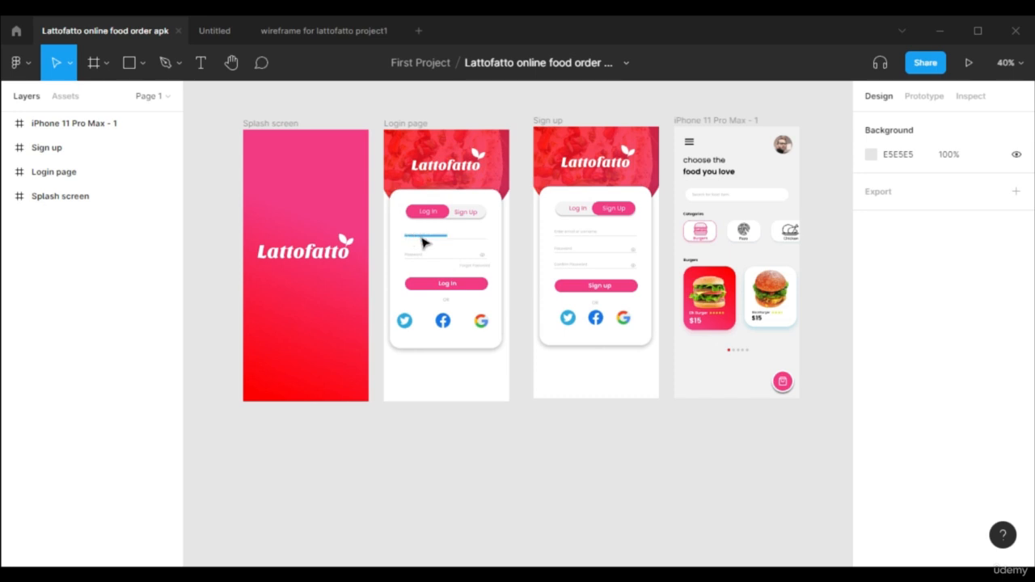
pyautogui.scroll(5, 425, 241)
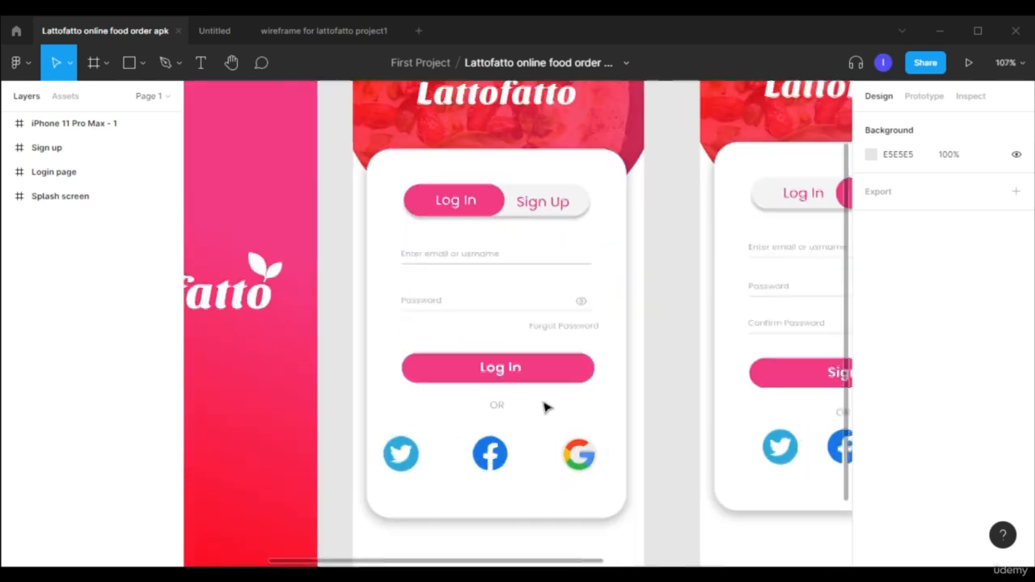
pyautogui.hotkey('shift', '1')
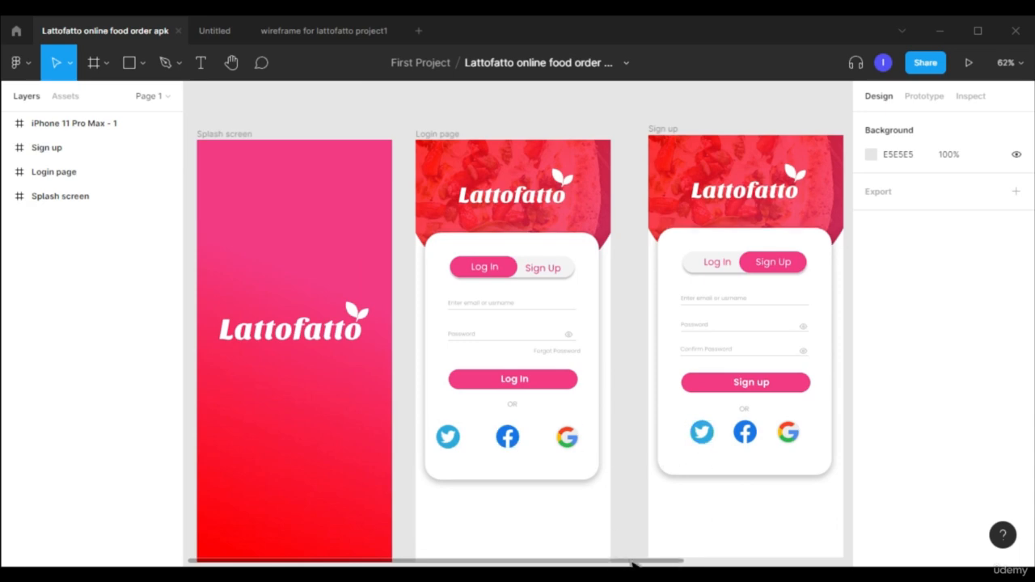
pyautogui.moveTo(635, 565); pyautogui.dragTo(792, 565)
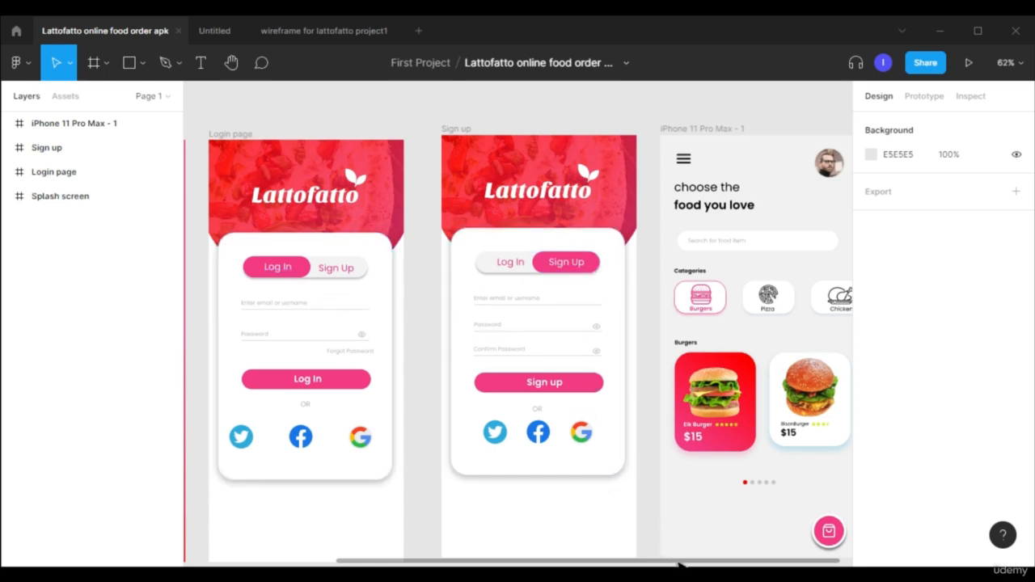
pyautogui.moveTo(684, 563); pyautogui.dragTo(707, 557)
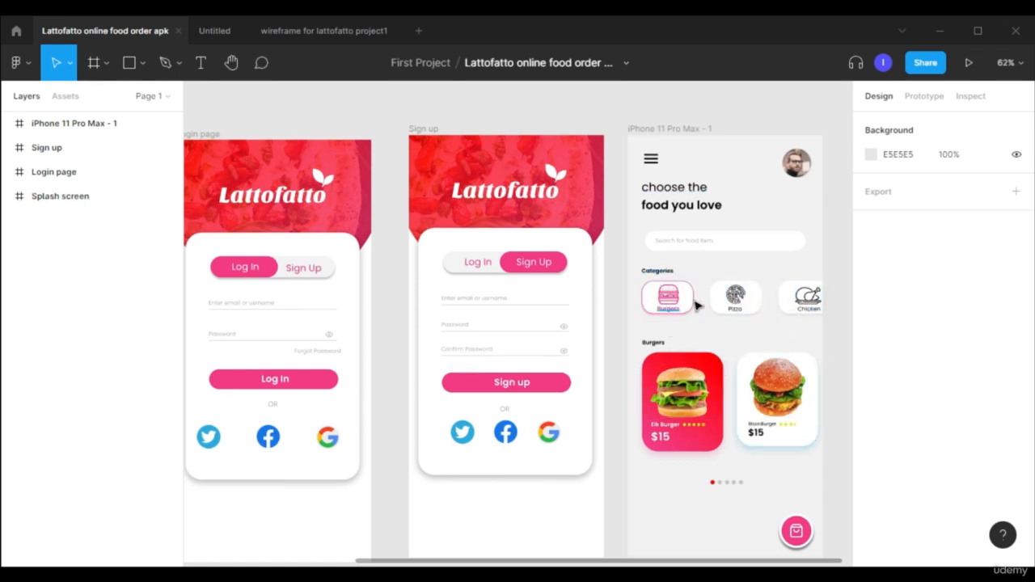
# Examine the categories, burger cards, page dots and cart button on the finished design's menu screen.
pyautogui.scroll(5, 679, 304)
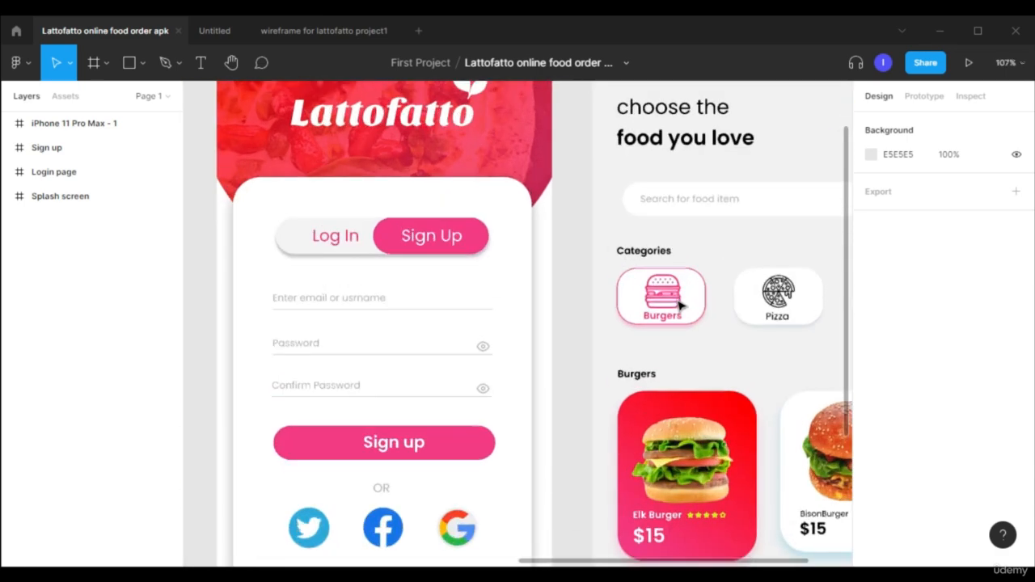
pyautogui.scroll(-1, 683, 307)
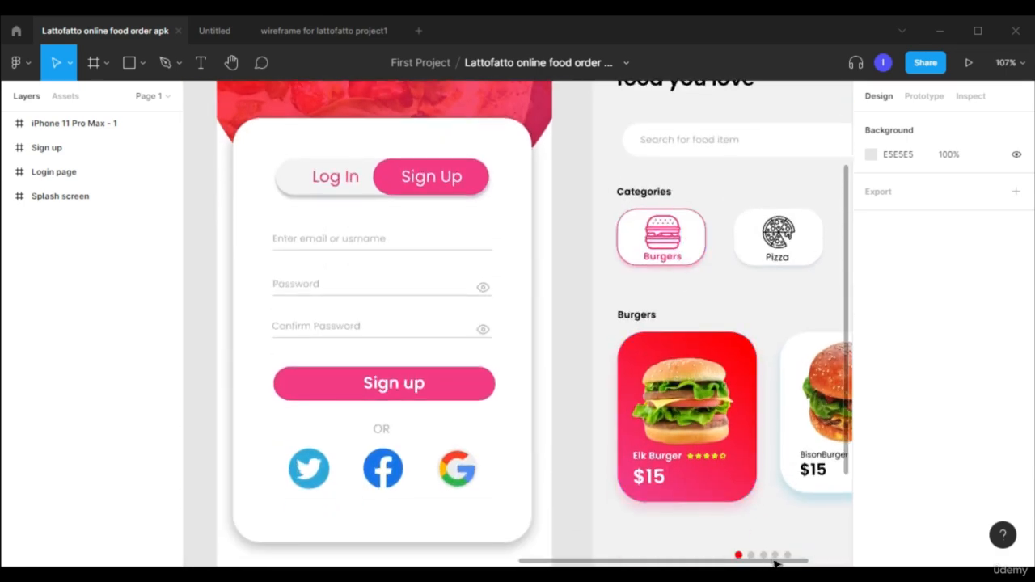
pyautogui.moveTo(778, 562); pyautogui.dragTo(862, 540)
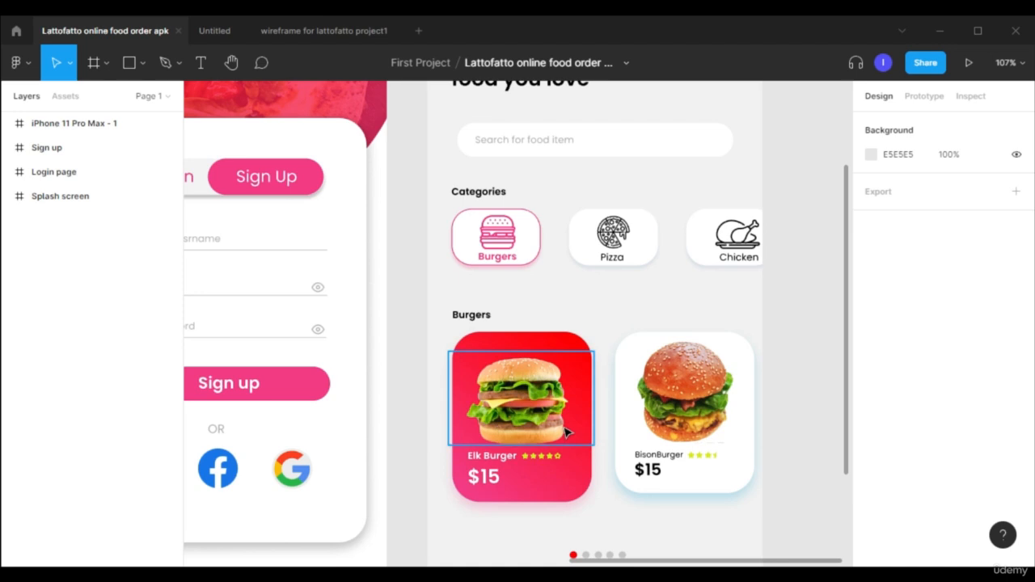
pyautogui.scroll(-2, 566, 432)
pyautogui.scroll(-3, 589, 473)
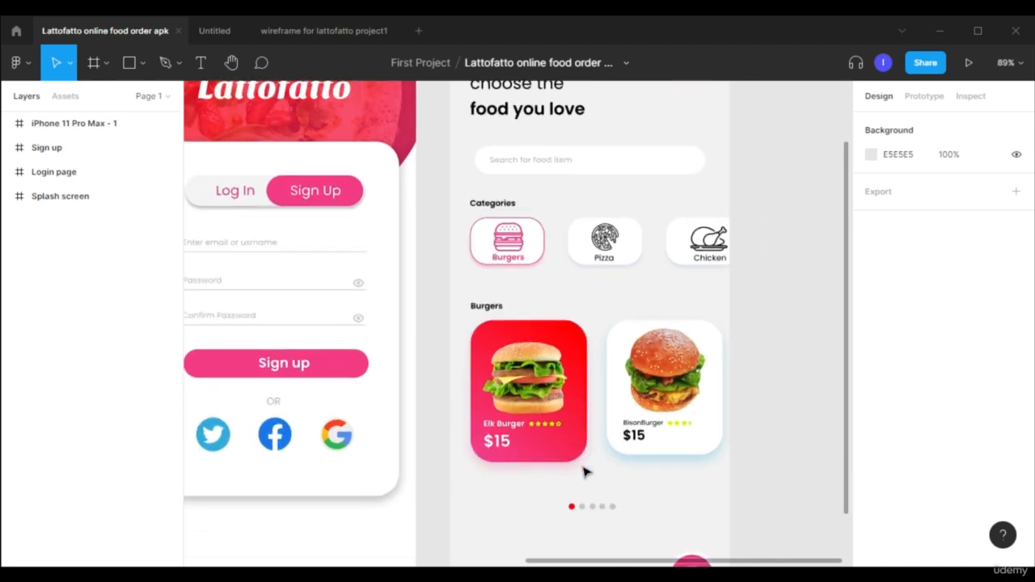
pyautogui.scroll(-2, 687, 485)
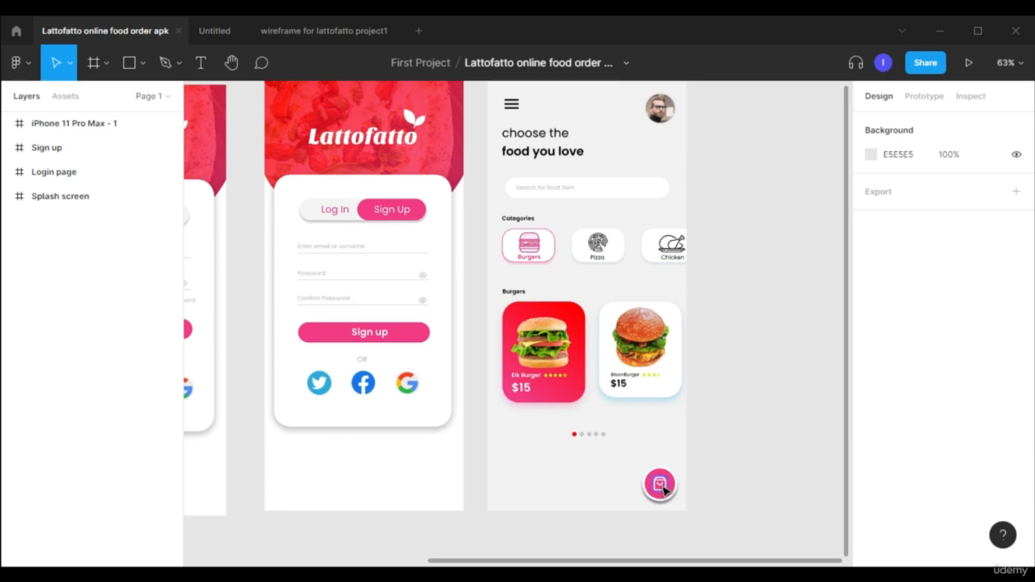
pyautogui.scroll(2, 752, 369)
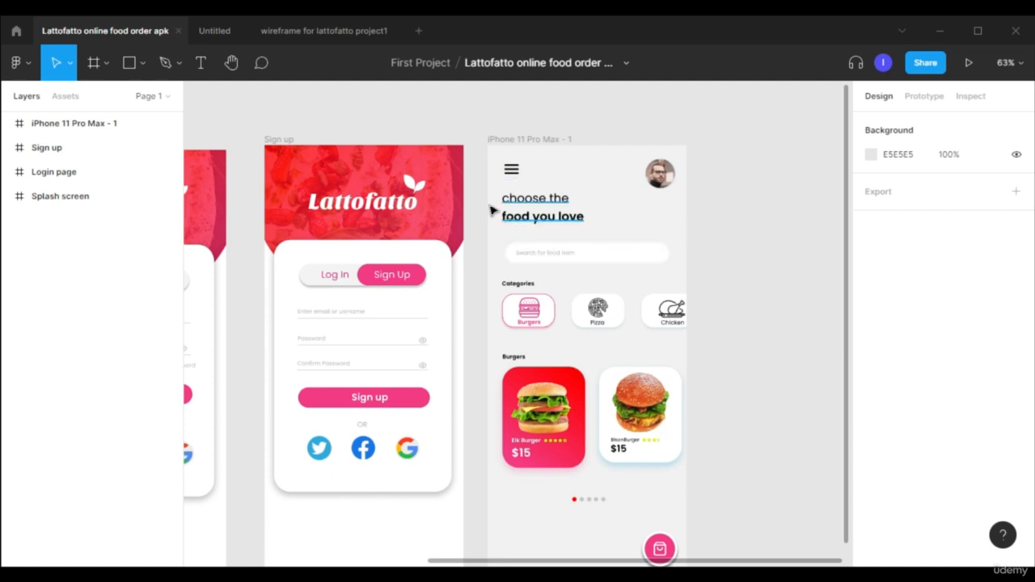
# Compare all four wireframe frames with the finished screens by switching between the wireframe and Lattofatto online food order files.
pyautogui.click(307, 32)
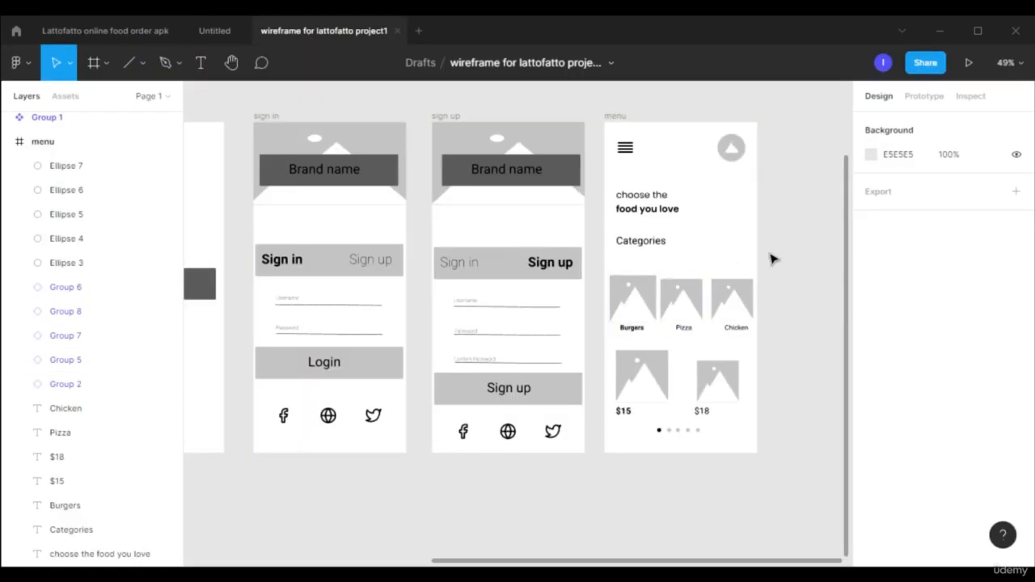
pyautogui.hscroll(-3, 647, 363)
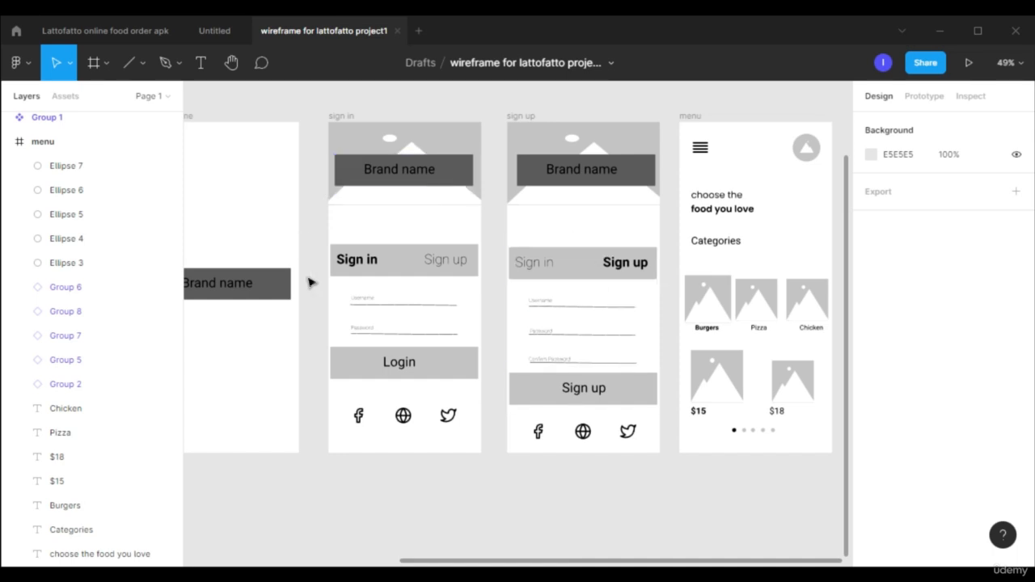
pyautogui.click(111, 34)
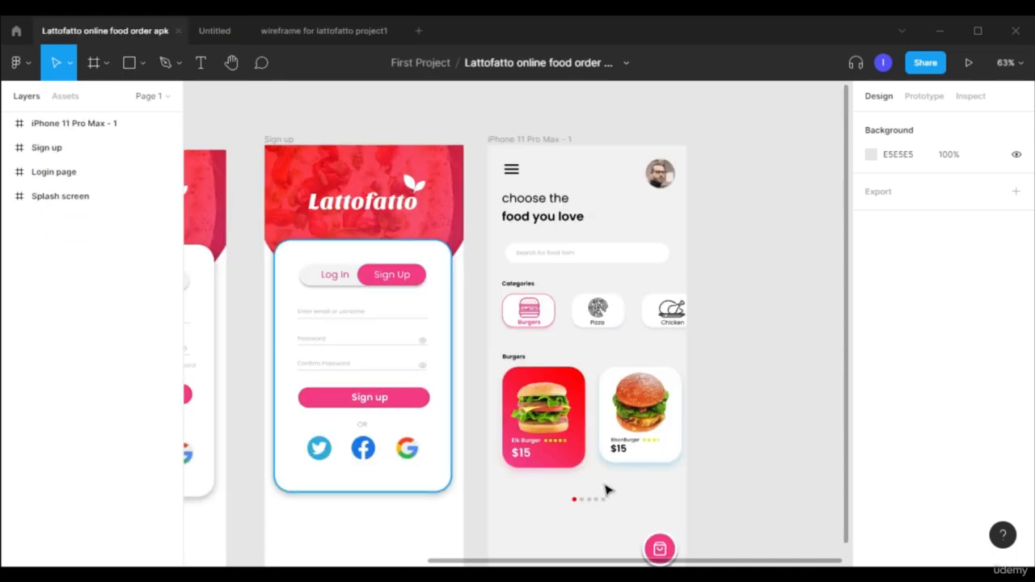
pyautogui.click(342, 31)
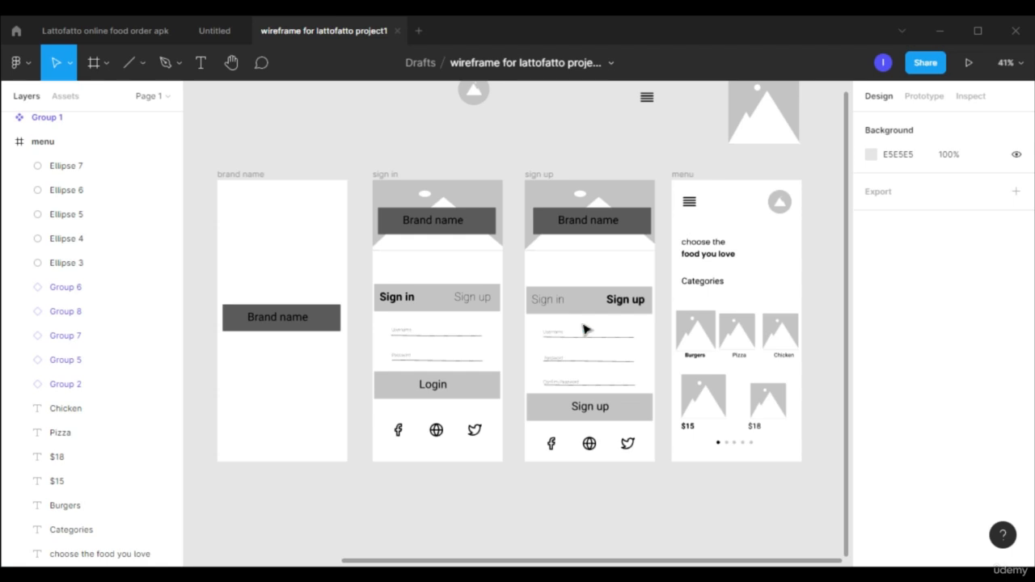
pyautogui.click(144, 32)
pyautogui.press('ctrl')
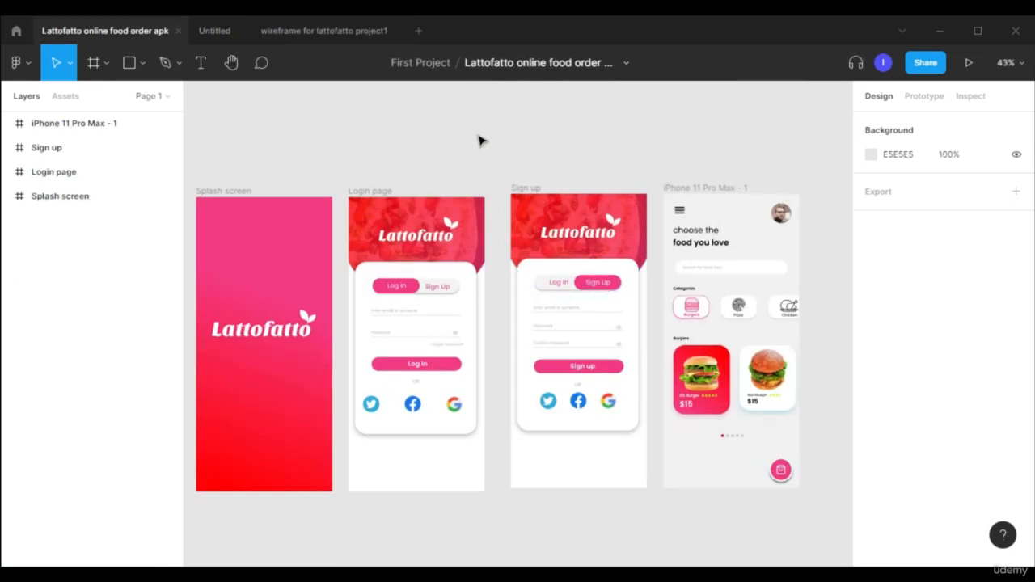